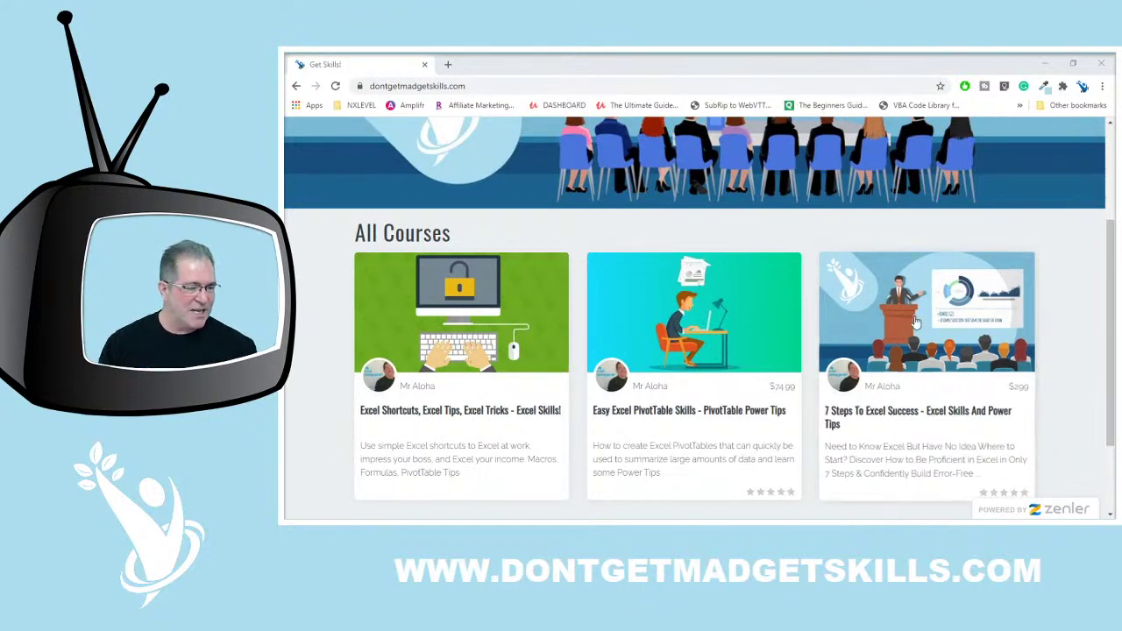
# Step: Switch to the Excel skills workbook and open the YOU TRY sheet
pyautogui.moveTo(686, 516)
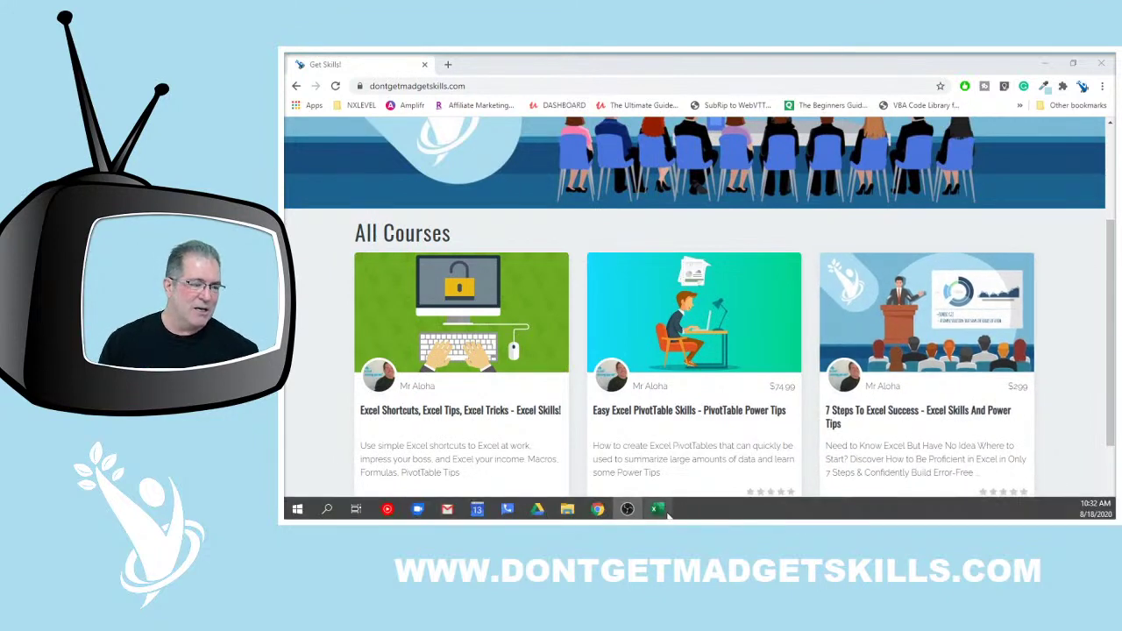
pyautogui.click(656, 508)
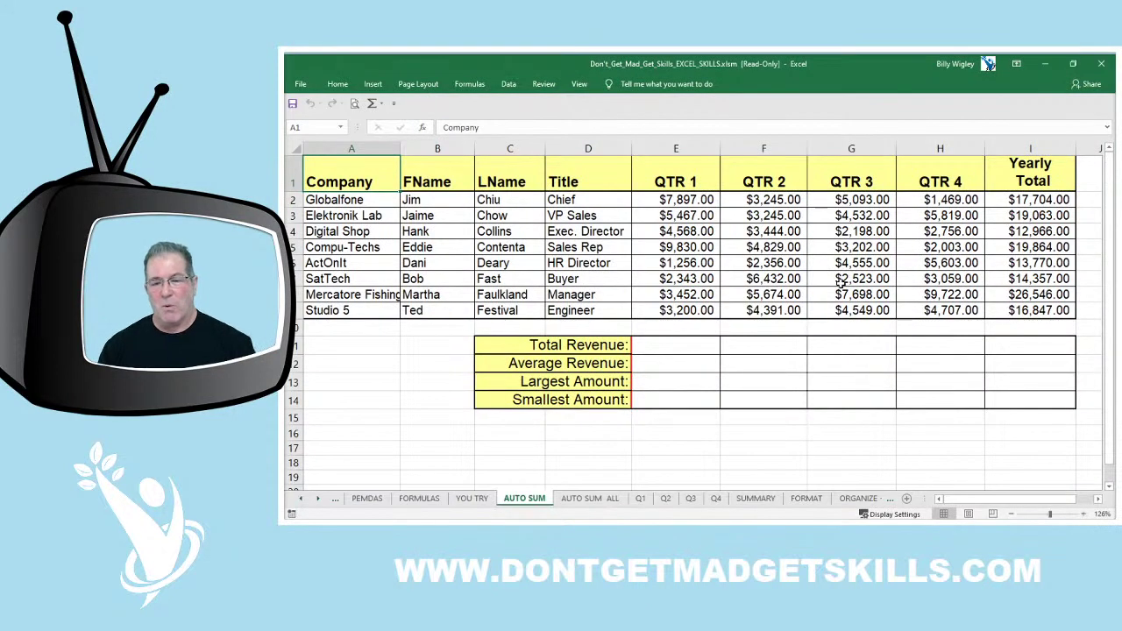
pyautogui.click(478, 500)
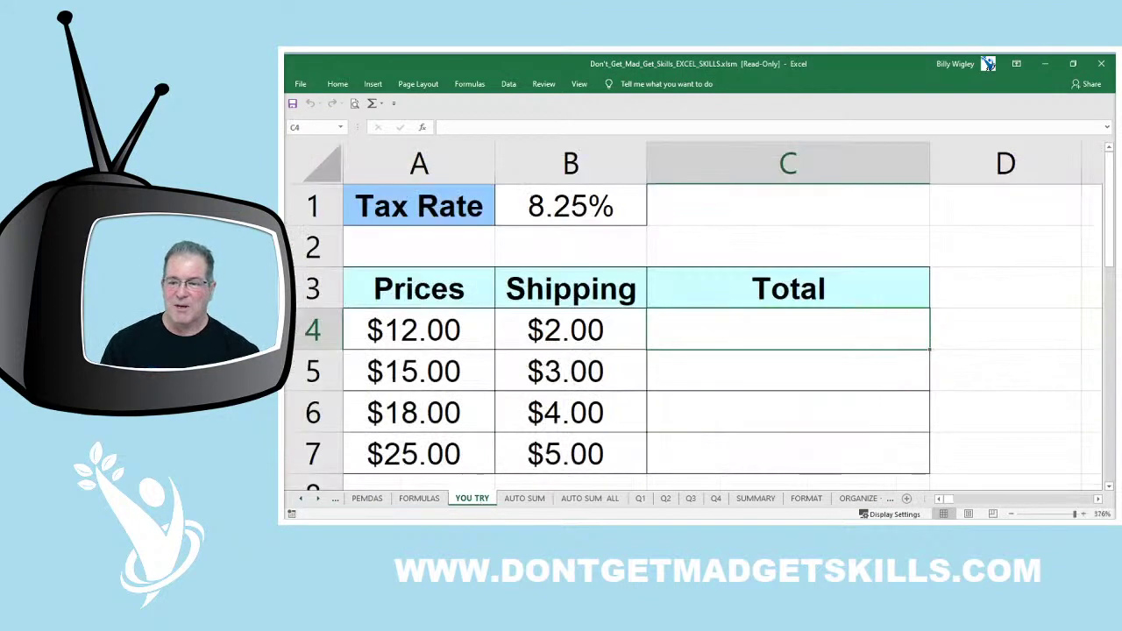
# Step: Build the formula =A4*B1+A4+B4 in the first Total cell, C4, to add tax and shipping to the price
pyautogui.doubleClick(730, 325)
pyautogui.write('=')
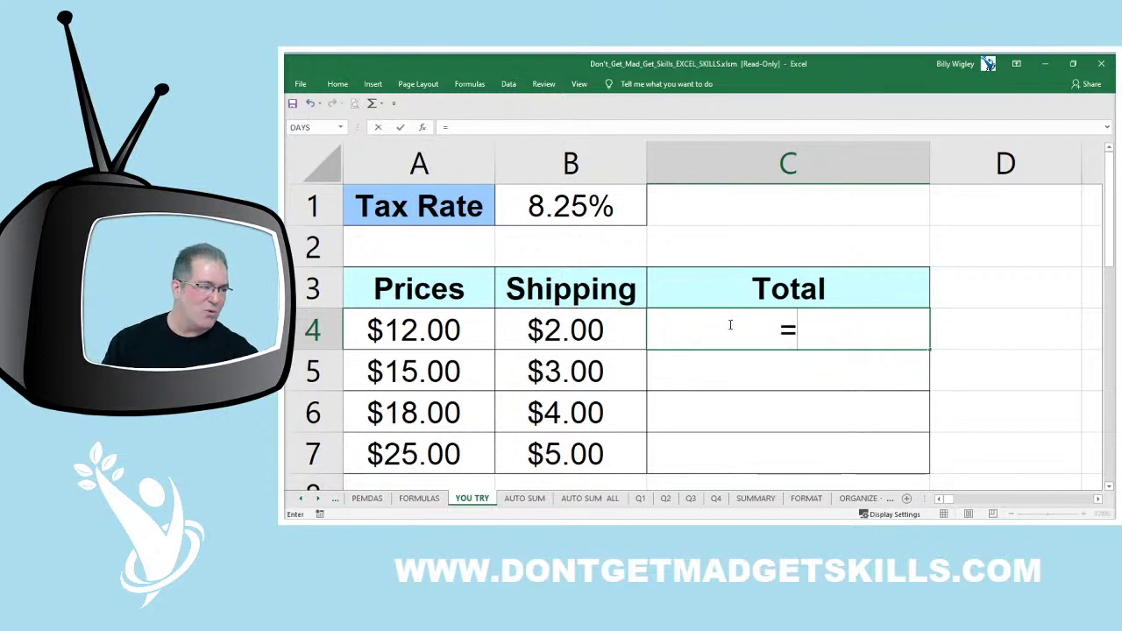
pyautogui.click(457, 336)
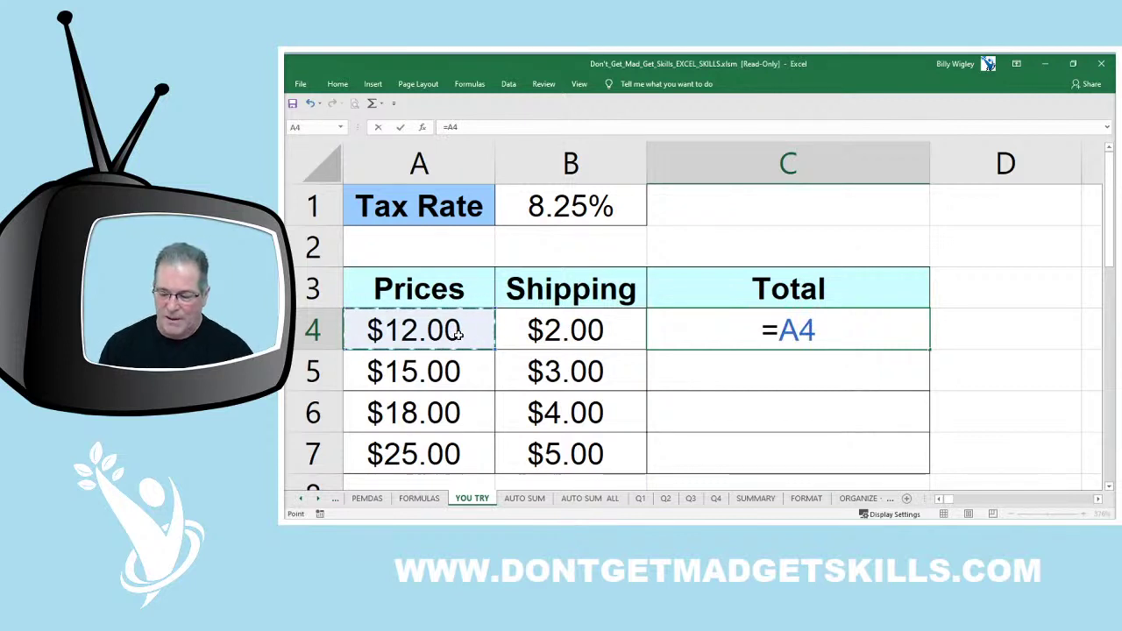
pyautogui.write('*')
pyautogui.click(551, 222)
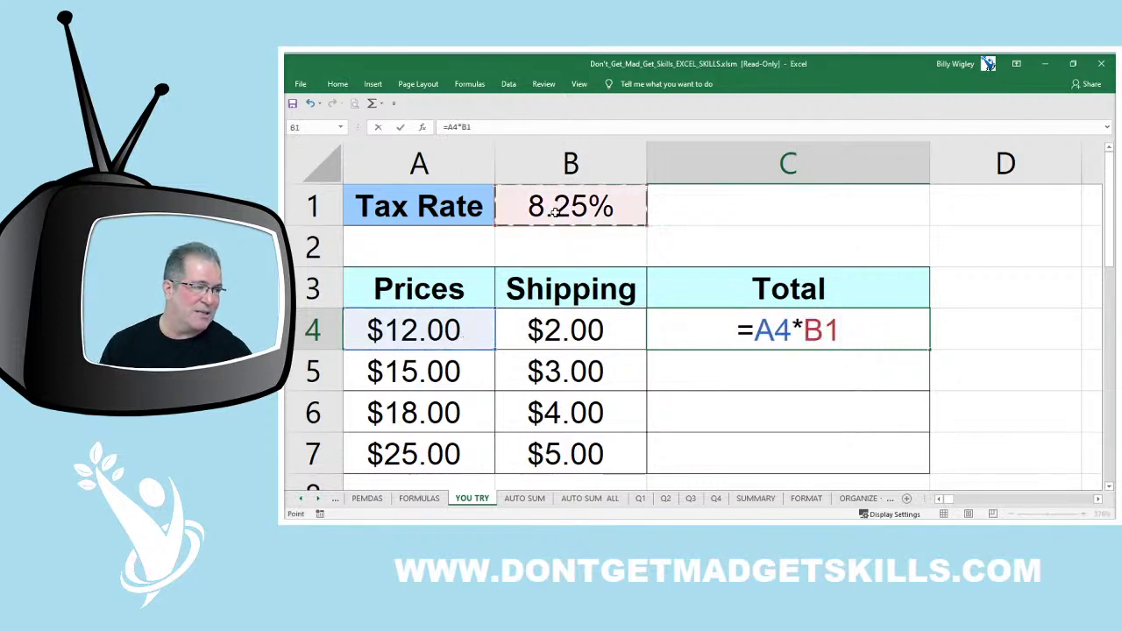
pyautogui.write('+')
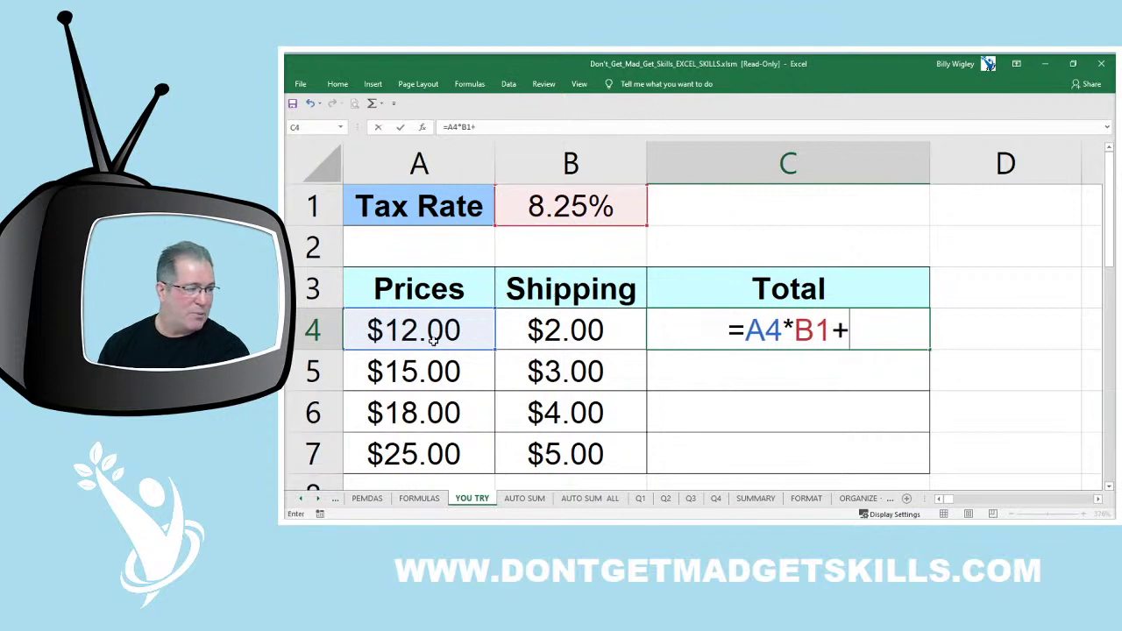
pyautogui.click(434, 331)
pyautogui.write('+')
pyautogui.click(527, 324)
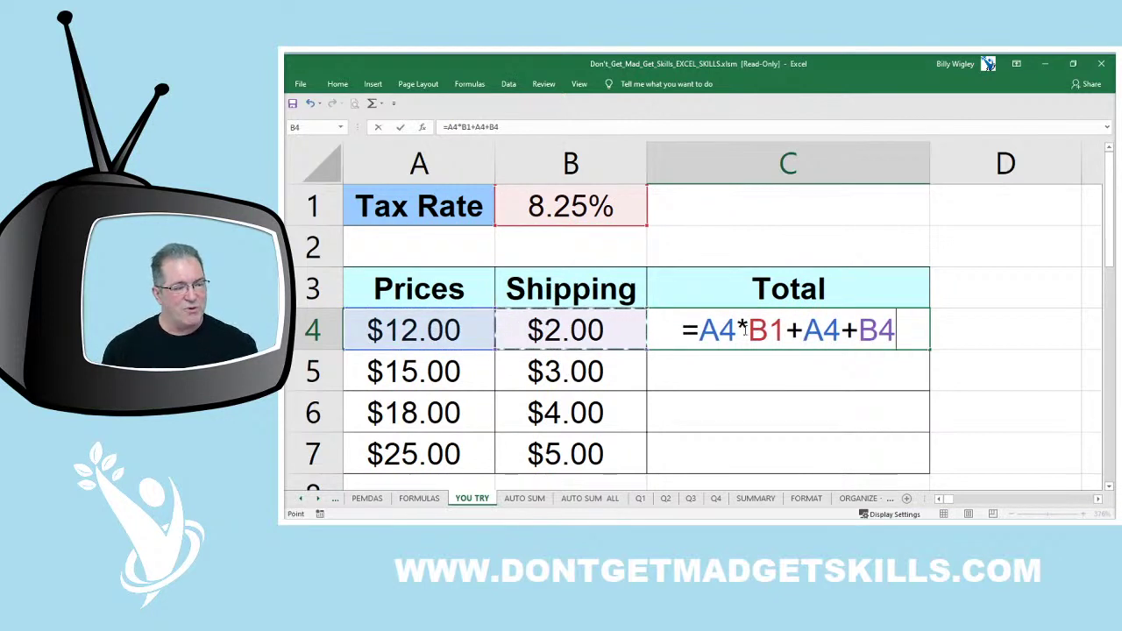
# Step: Make the tax rate reference absolute as $B$1 in C4's formula and fill the formula down to C7
pyautogui.moveTo(747, 330); pyautogui.dragTo(786, 329)
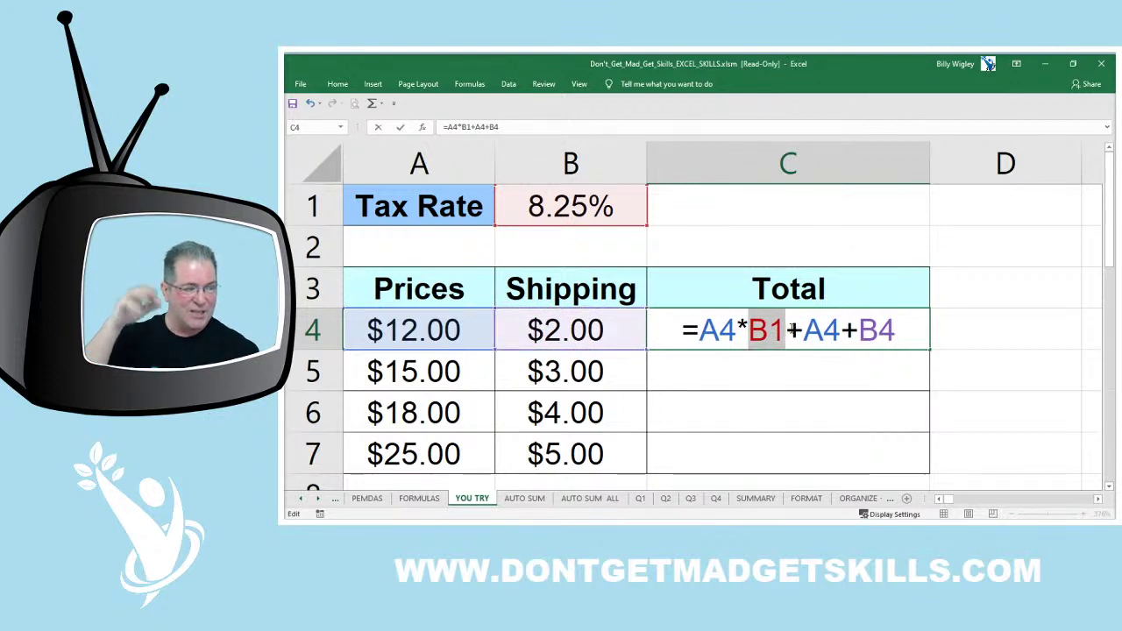
pyautogui.press('F4')
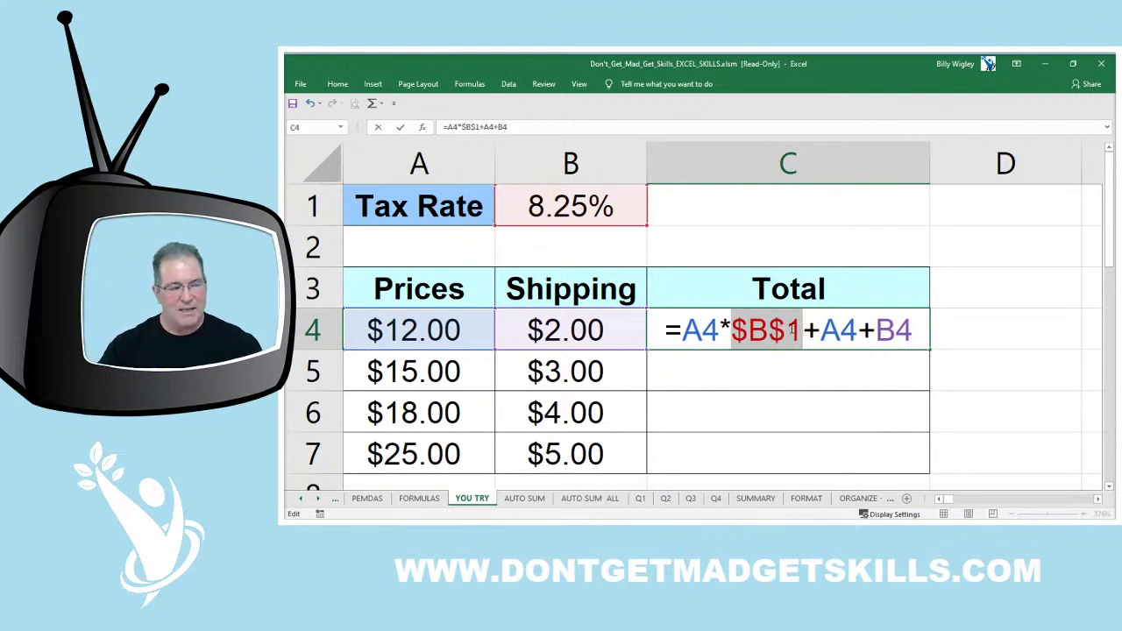
pyautogui.press('Return')
pyautogui.click(876, 326)
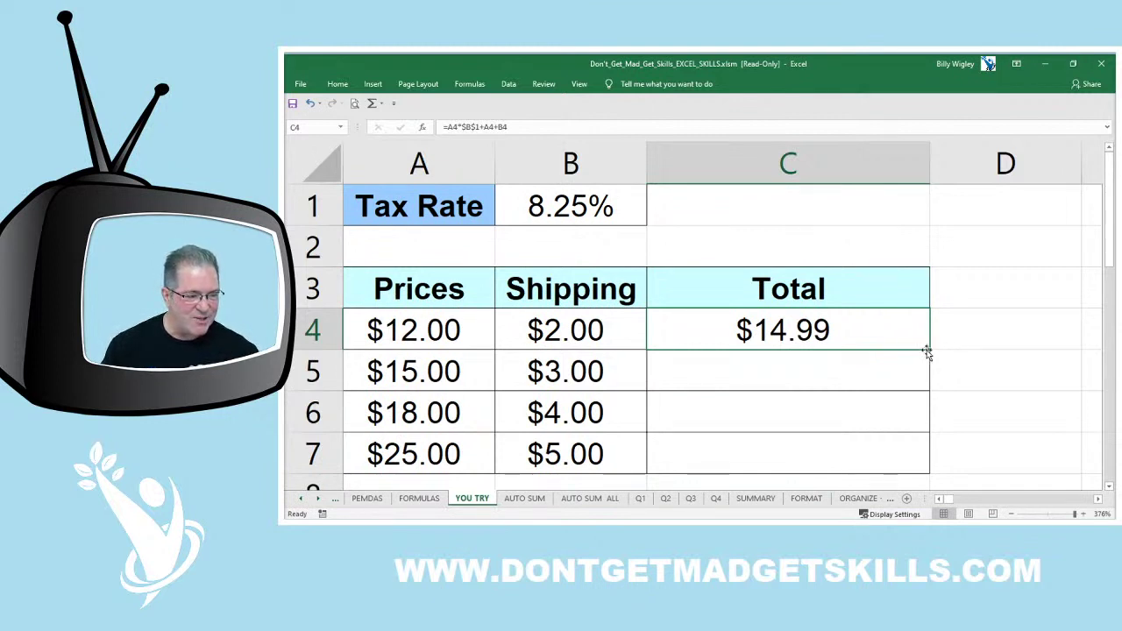
pyautogui.doubleClick(929, 350)
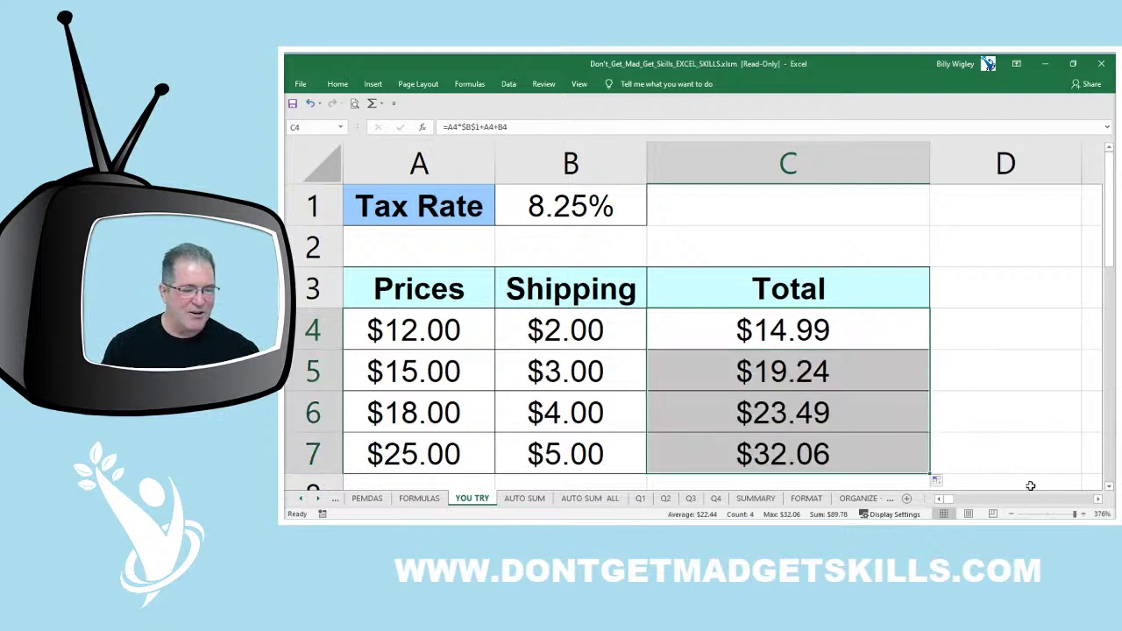
# Step: Toggle the sheet between formulas and values to check the Total column's formulas, ending on the values
pyautogui.click(487, 208)
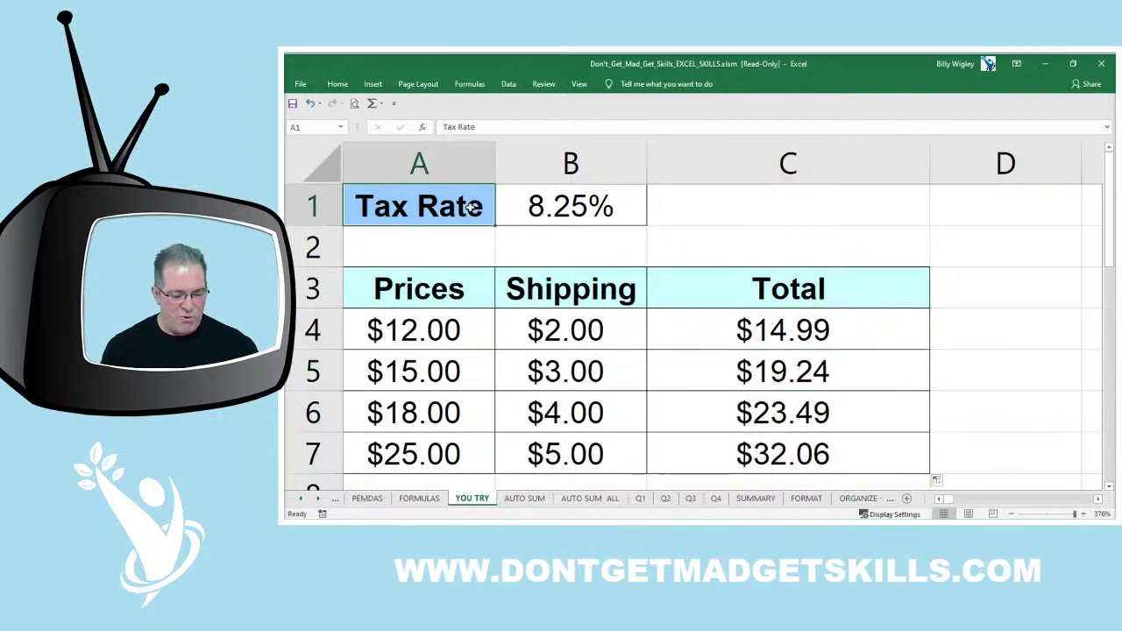
pyautogui.scroll(-6, 473, 209)
pyautogui.scroll(-6, 470, 207)
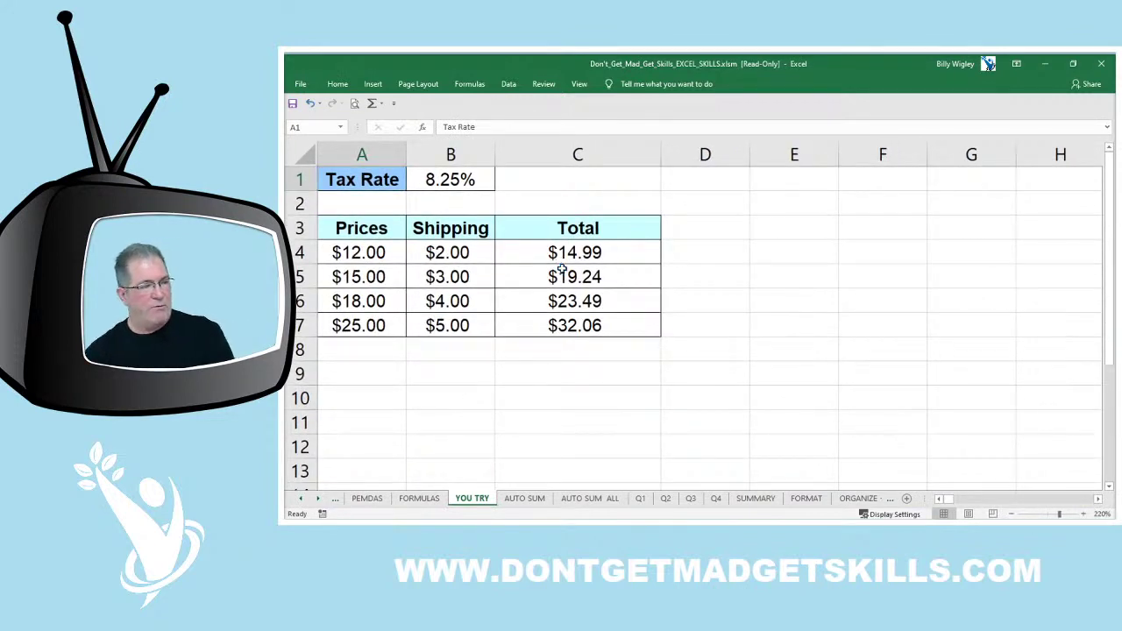
pyautogui.hotkey('ctrl', '`')
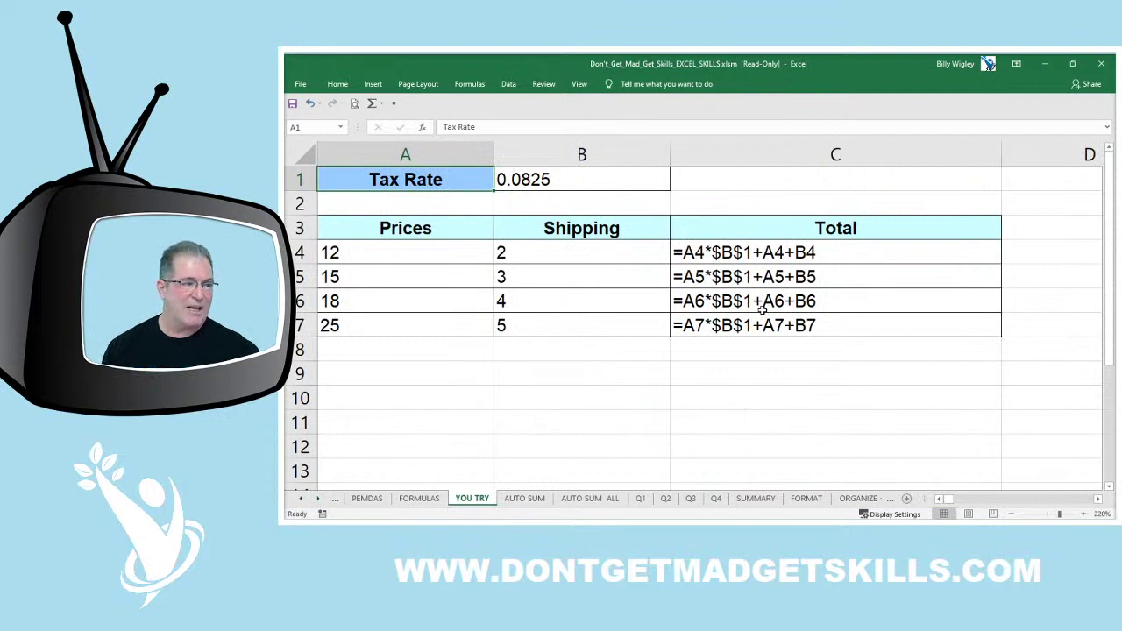
pyautogui.hotkey('ctrl', '`')
pyautogui.hotkey('ctrl', '`')
pyautogui.hotkey('ctrl', '`')
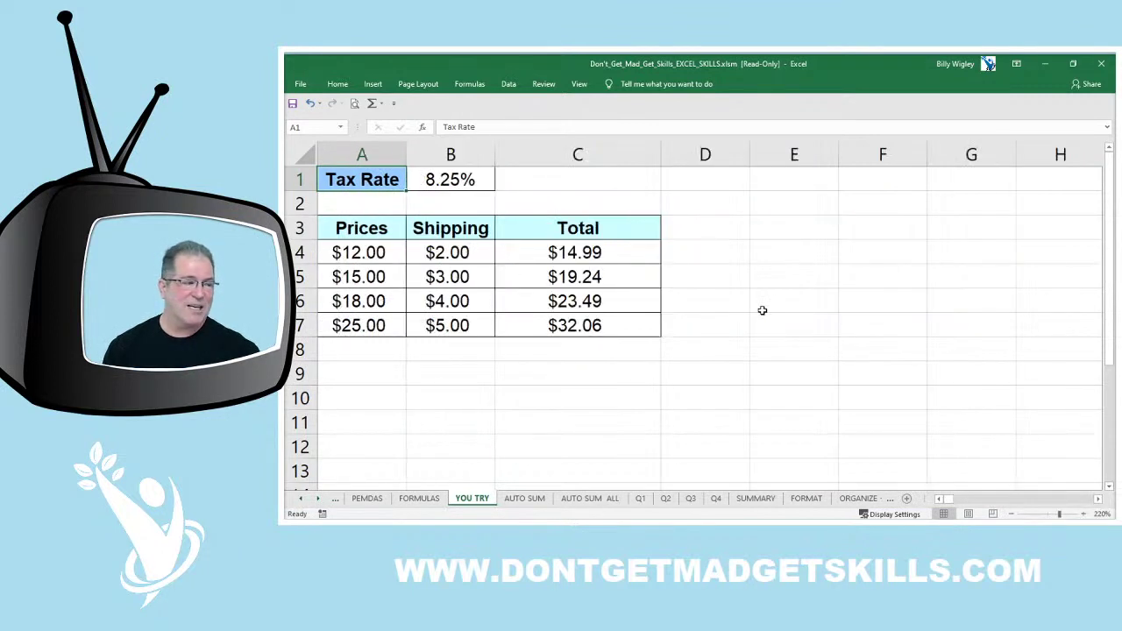
pyautogui.click(806, 233)
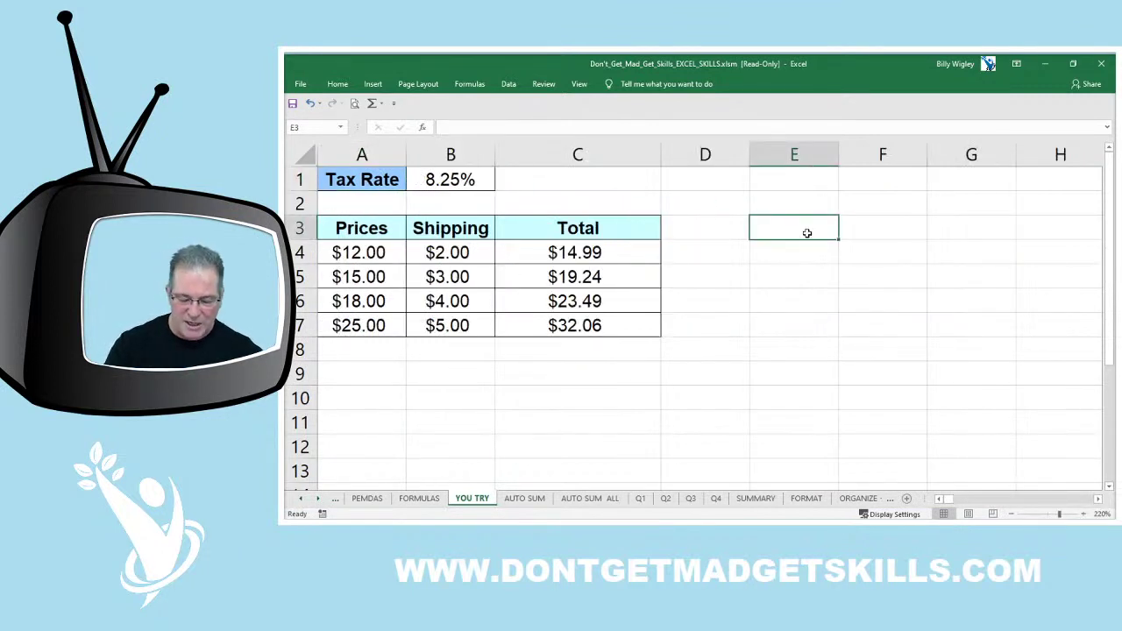
pyautogui.write('Ctrl+')
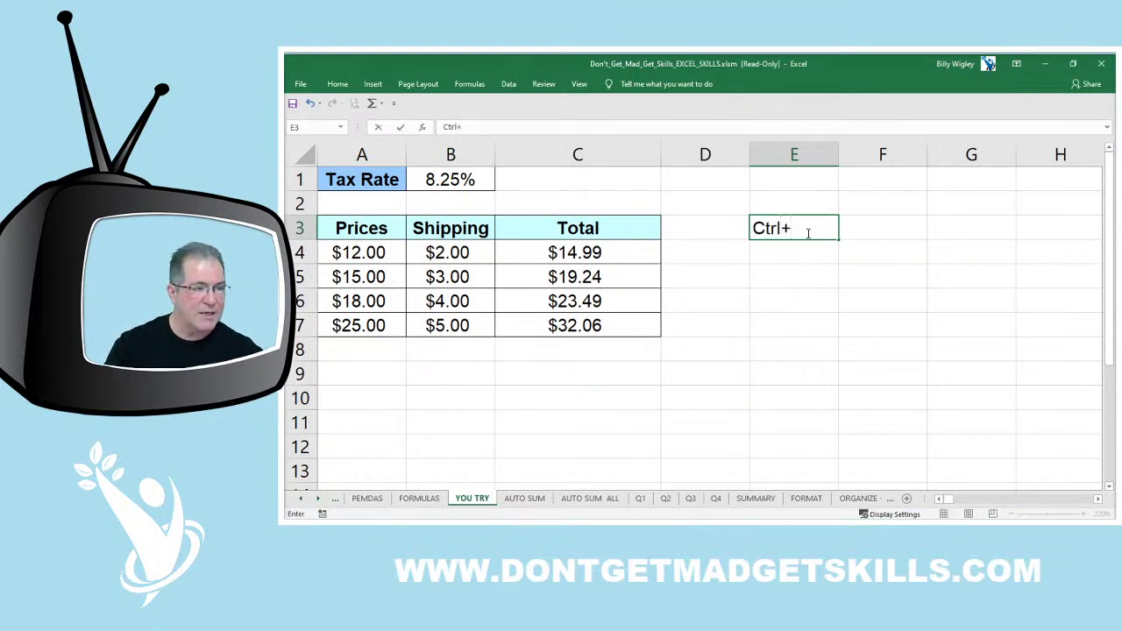
pyautogui.write('~')
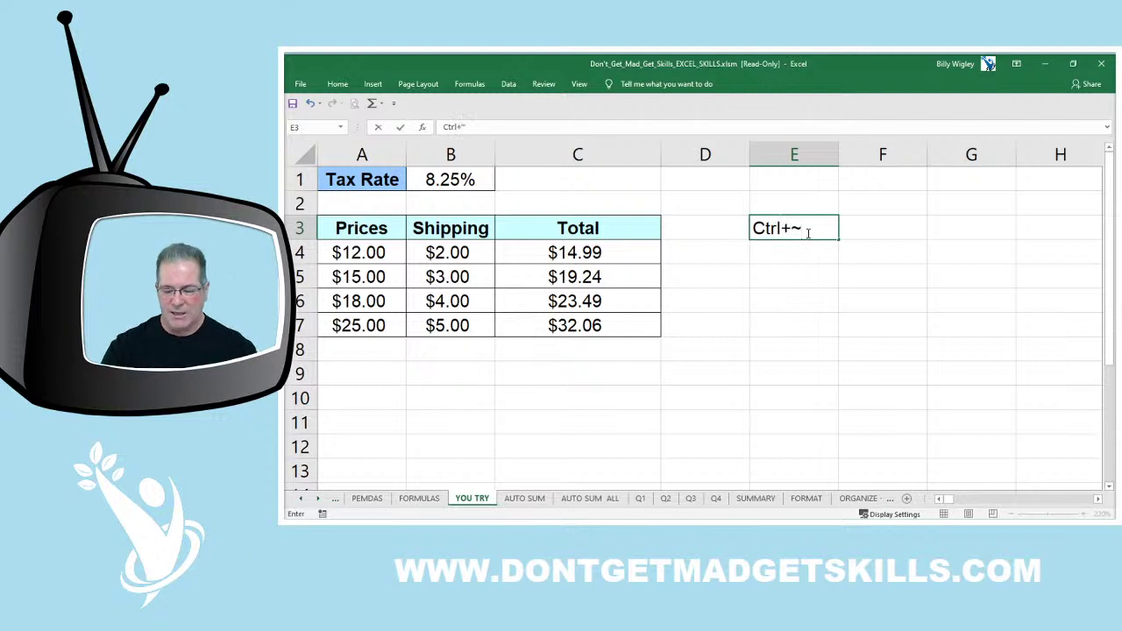
pyautogui.press('BackSpace')
pyautogui.write('`')
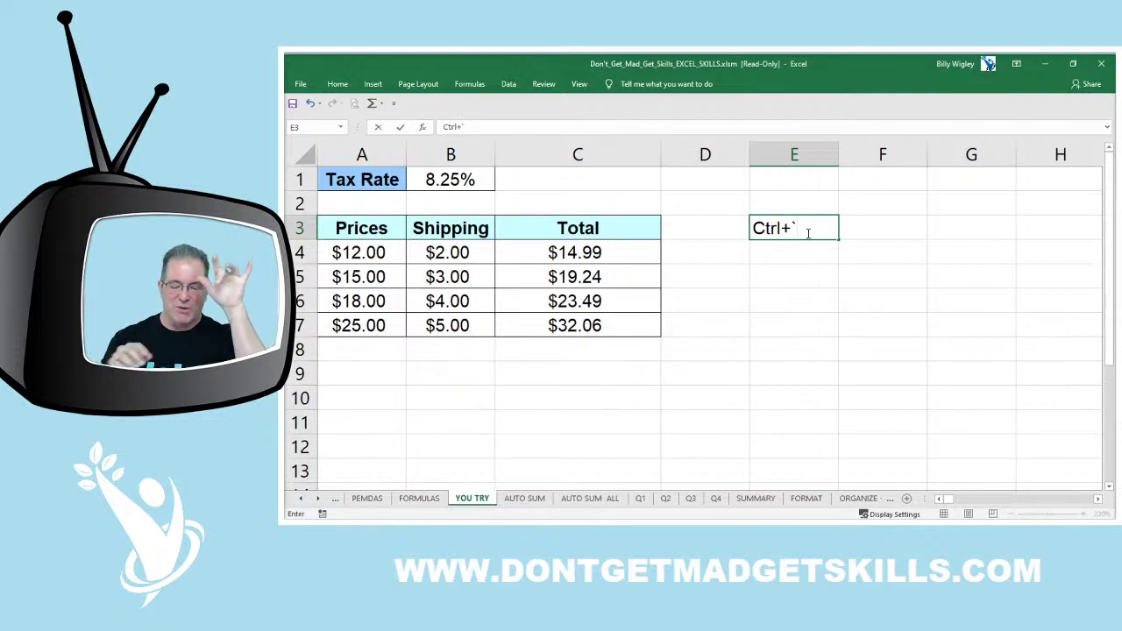
pyautogui.press('Escape')
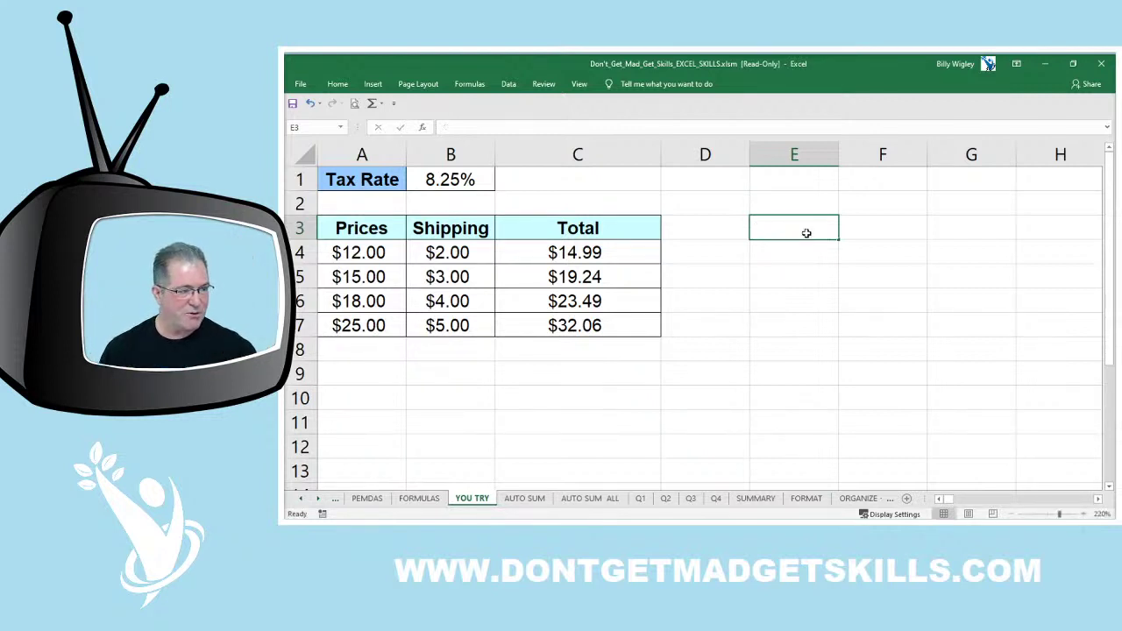
# Step: Show the formulas on the YOU TRY sheet and switch to the AUTO SUM sheet
pyautogui.hotkey('ctrl', '`')
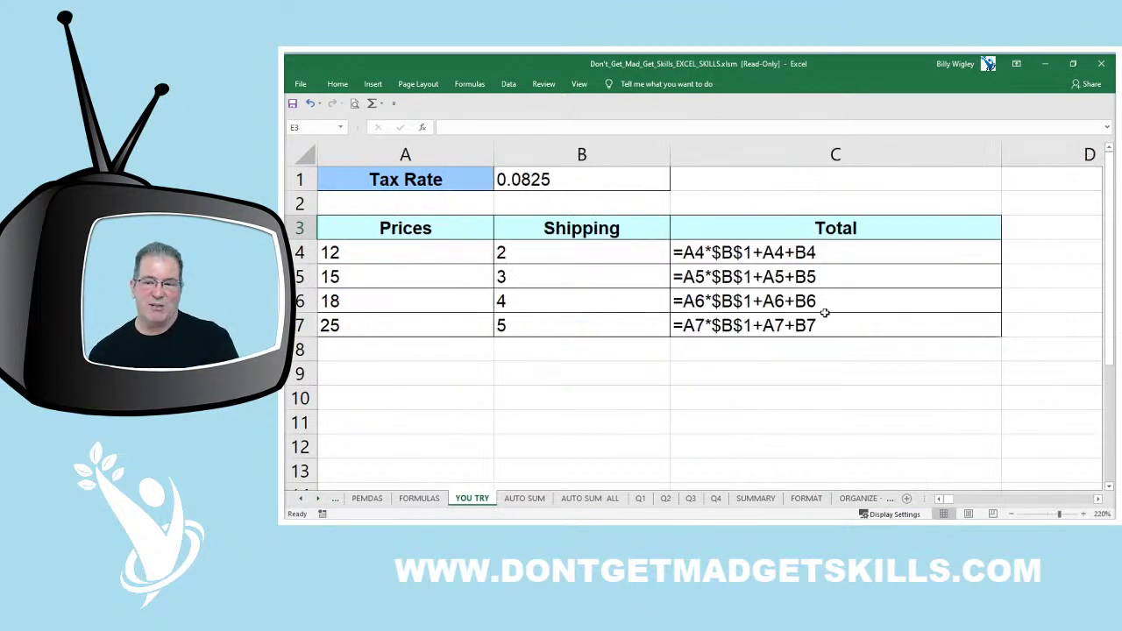
pyautogui.click(524, 498)
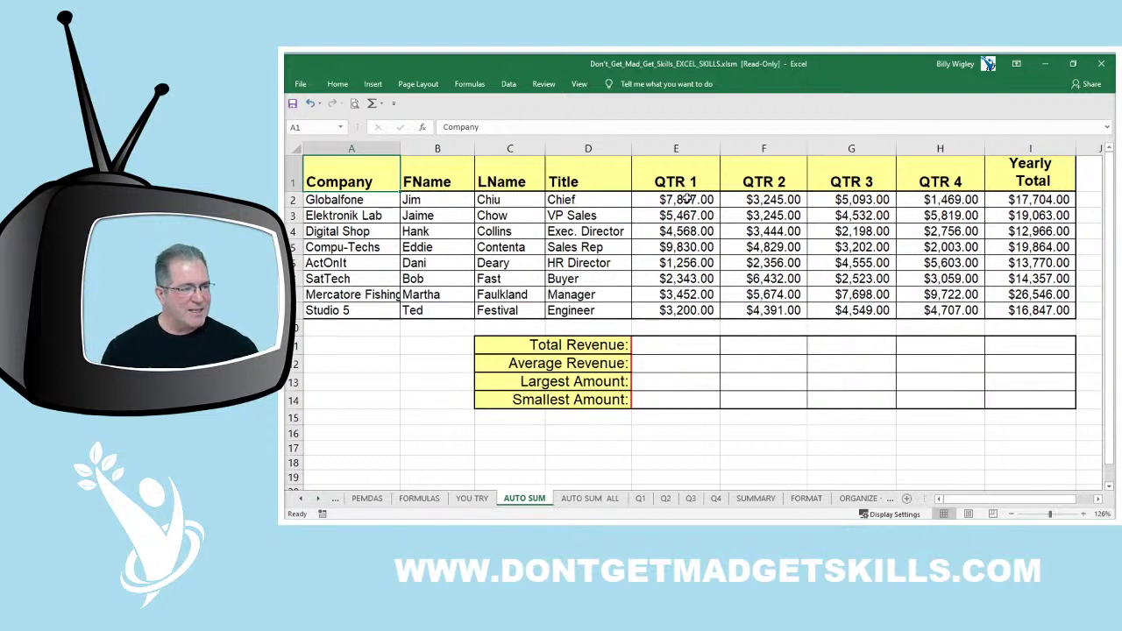
# Step: Select the QTR 1 amounts from E2 down to E9 on the AUTO SUM sheet
pyautogui.moveTo(689, 200); pyautogui.dragTo(682, 308)
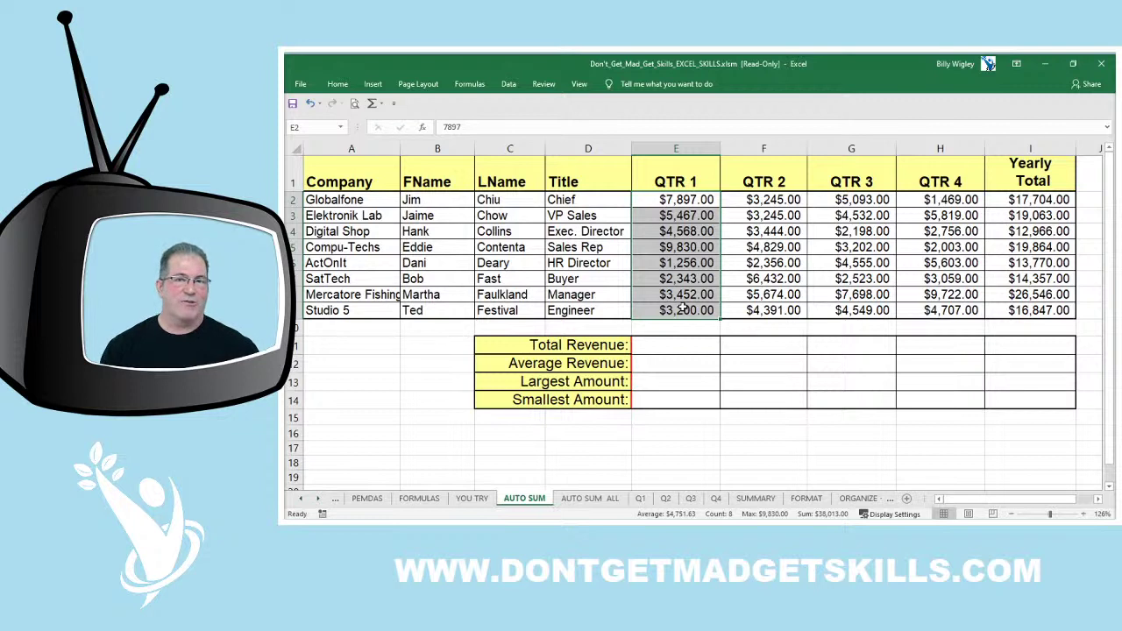
pyautogui.click(679, 349)
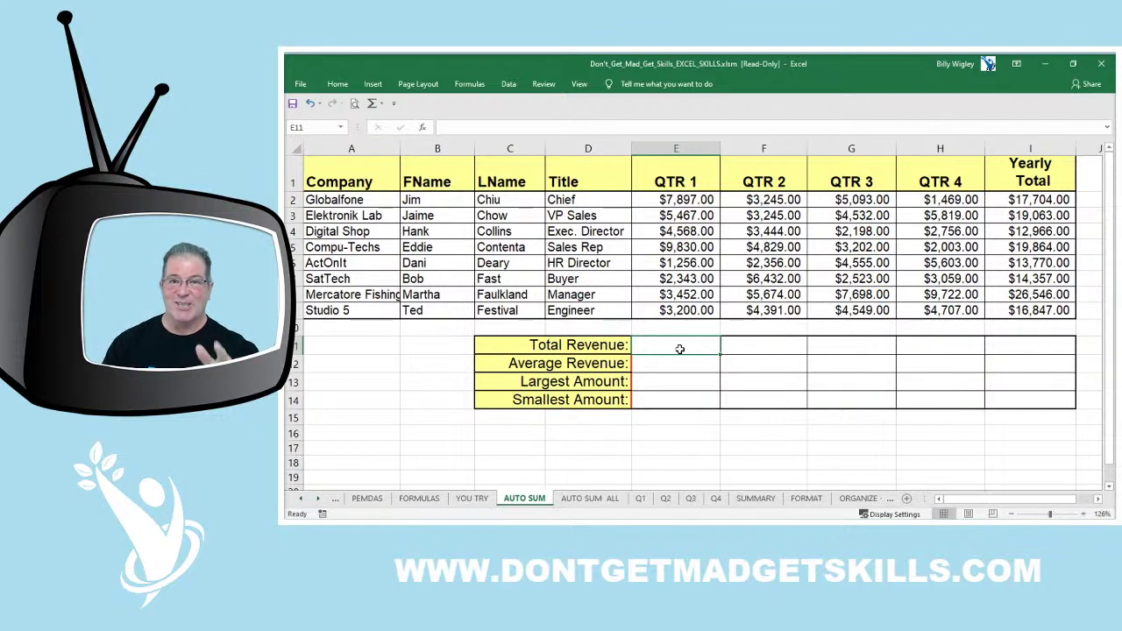
pyautogui.click(691, 199)
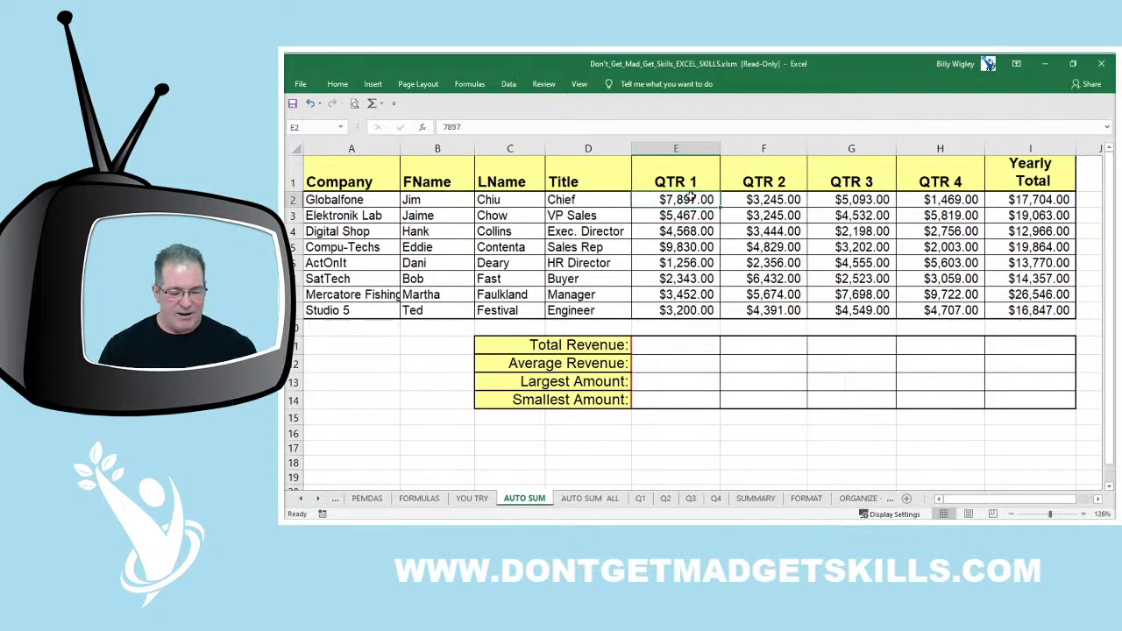
pyautogui.hotkey('ctrl', 'shift', 'Down')
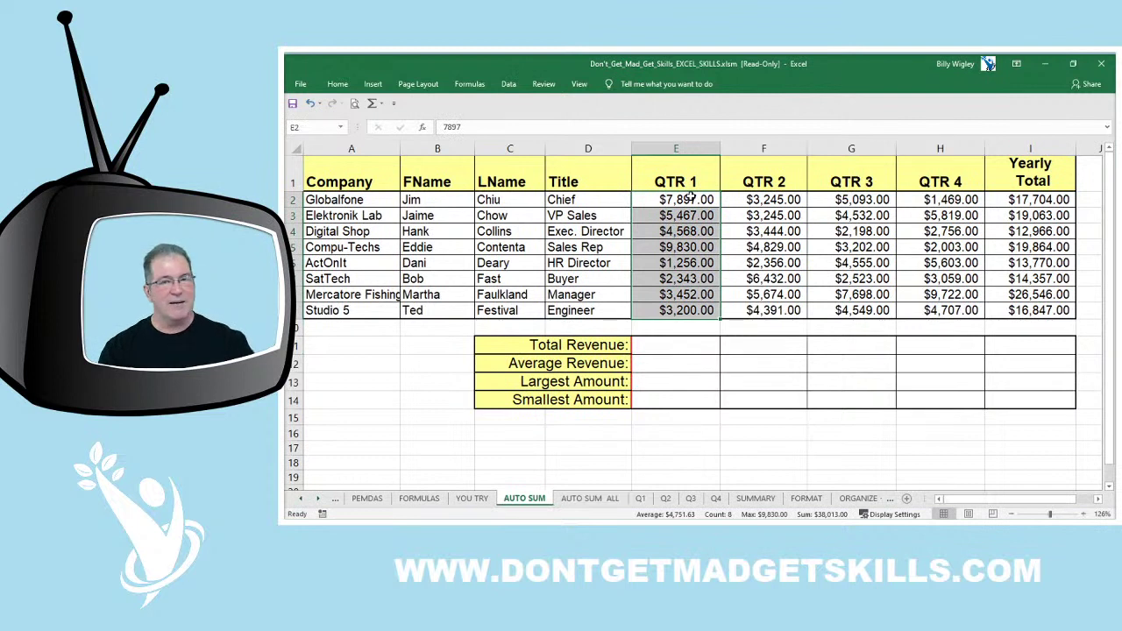
pyautogui.press('Up')
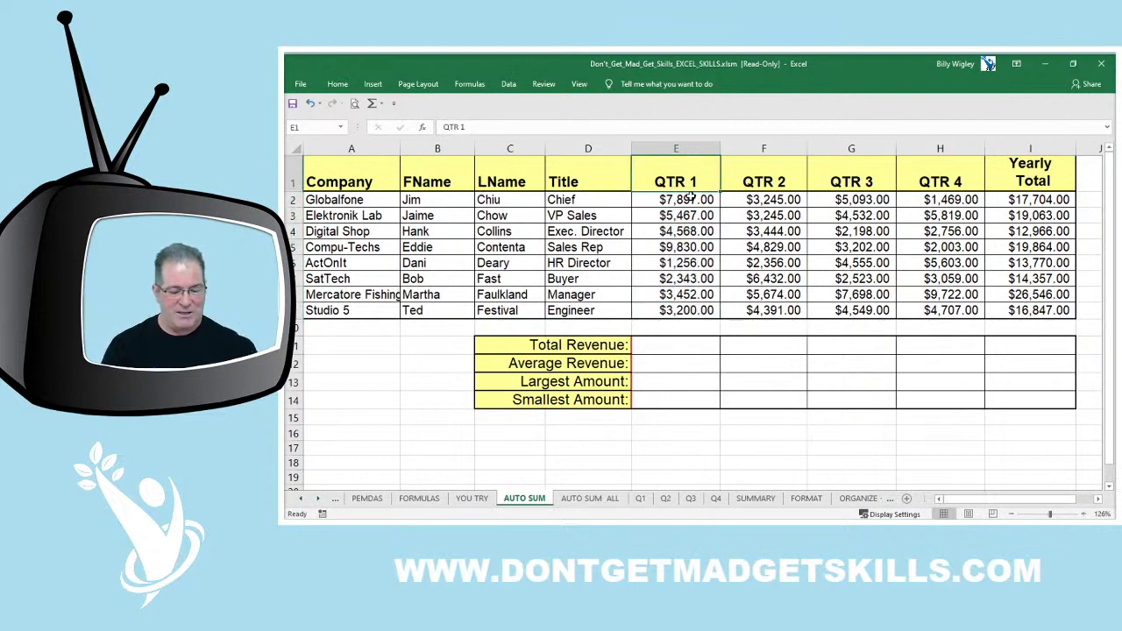
pyautogui.press('Down')
pyautogui.hotkey('ctrl', 'shift', 'Down')
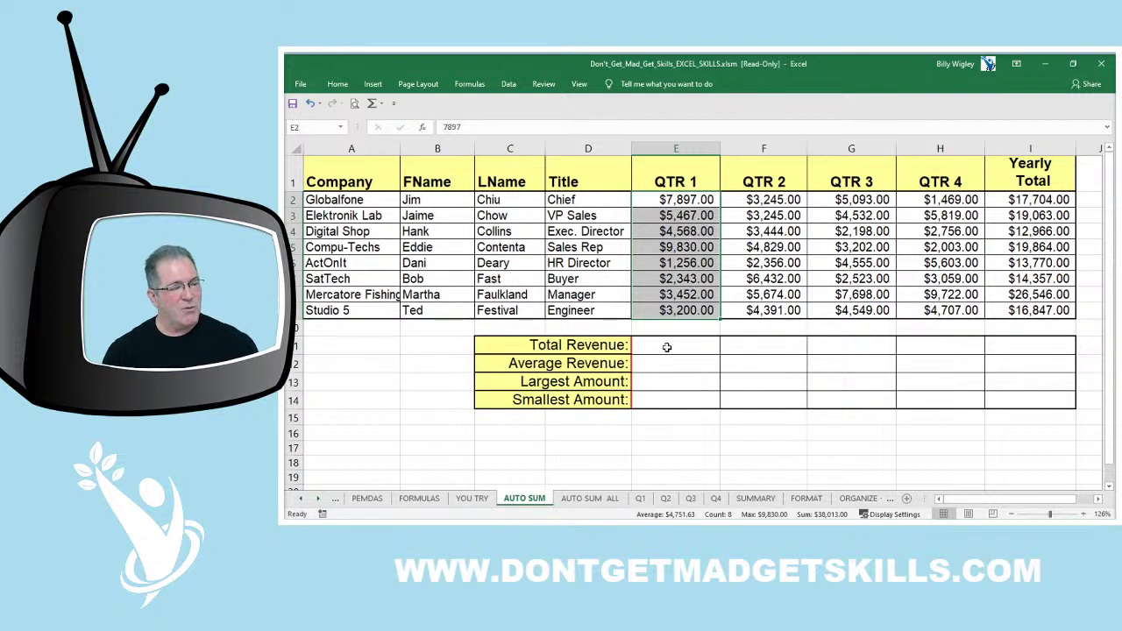
# Step: Examine the empty summary cells E11:I14 and the quarterly and Yearly Total columns they belong to
pyautogui.moveTo(666, 347); pyautogui.dragTo(1059, 405)
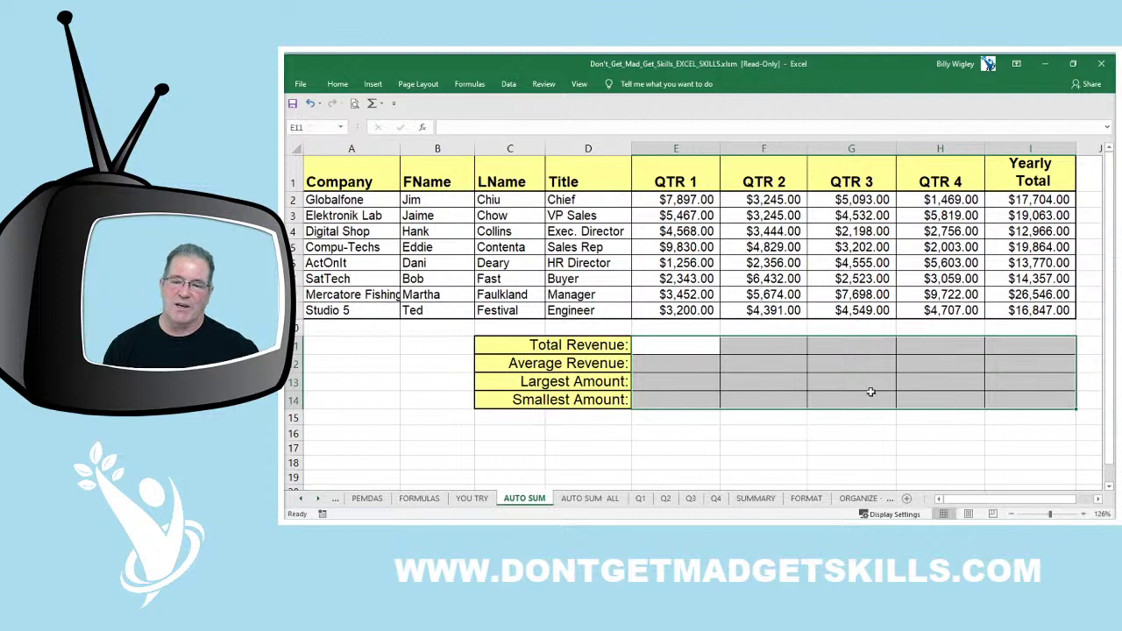
pyautogui.click(684, 348)
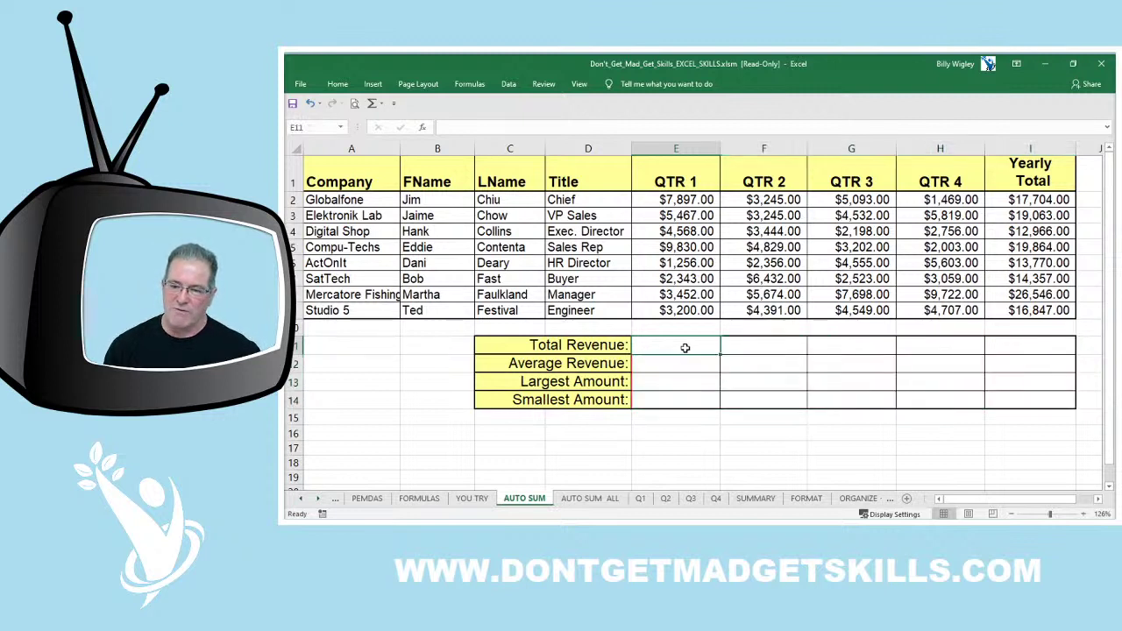
pyautogui.click(680, 363)
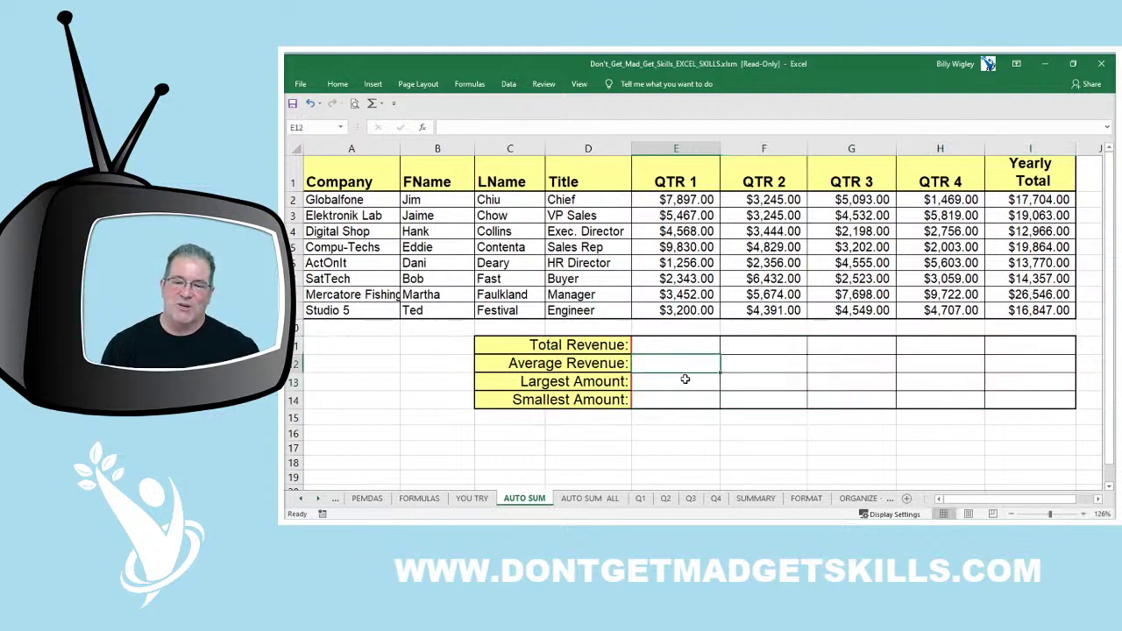
pyautogui.click(683, 381)
pyautogui.click(691, 404)
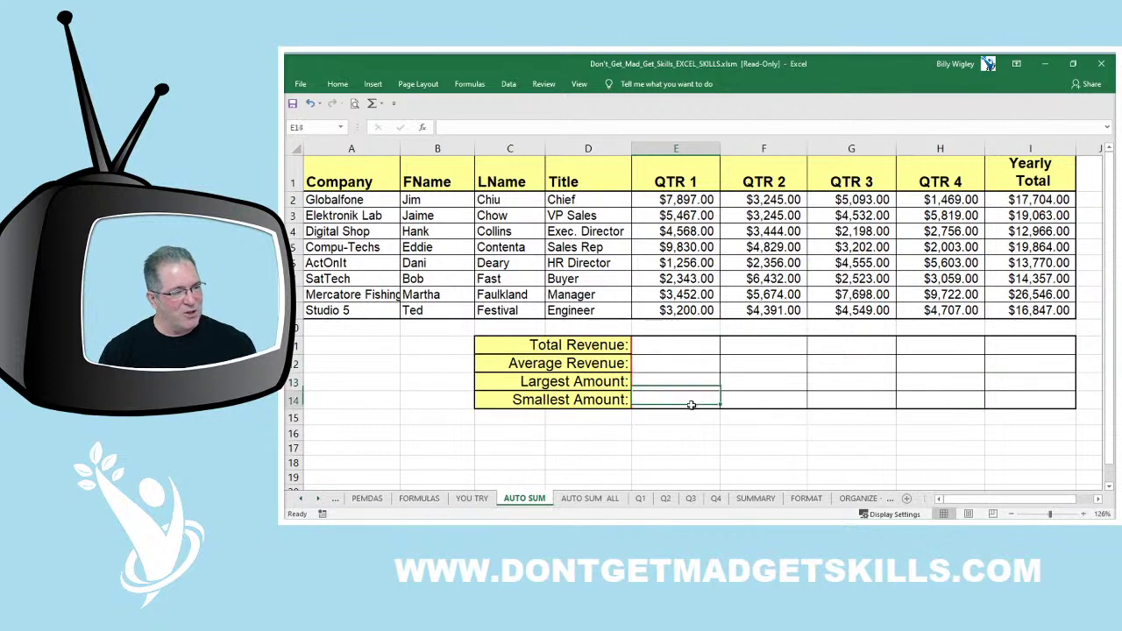
pyautogui.moveTo(675, 180); pyautogui.dragTo(961, 399)
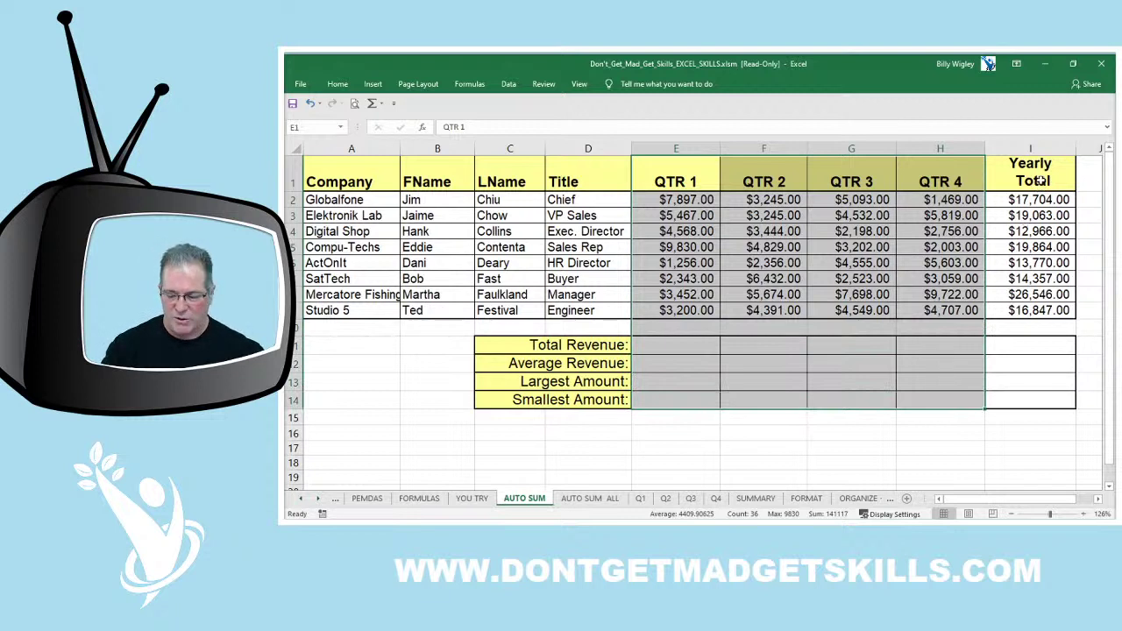
pyautogui.moveTo(1040, 181); pyautogui.dragTo(1063, 404)
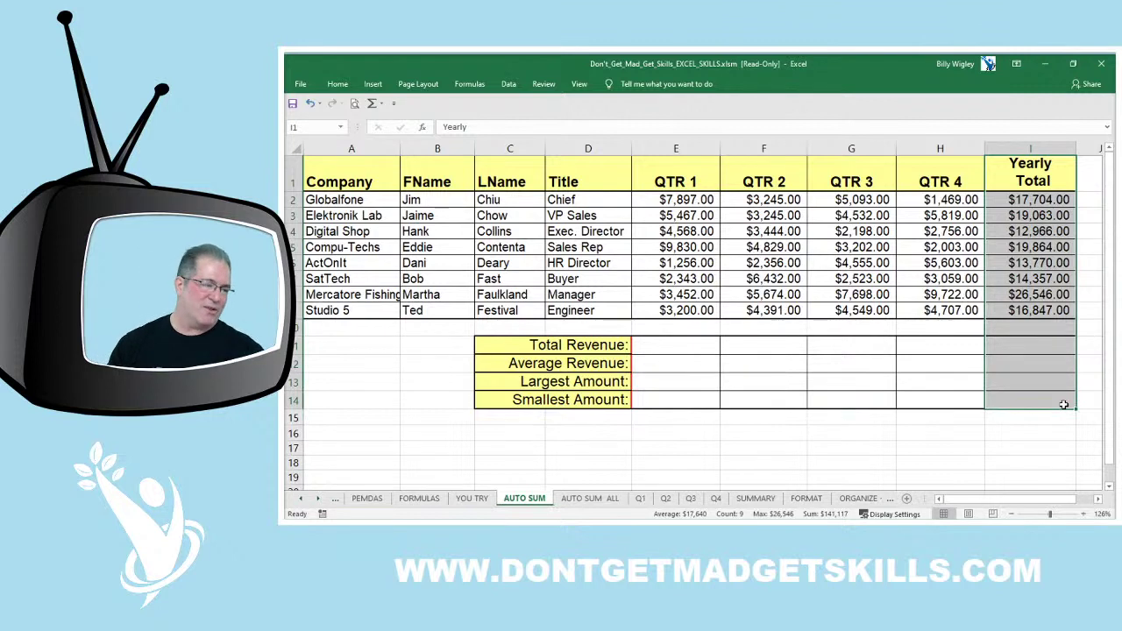
# Step: Enter the formula =E2+E3+E4+E5+E6+E7+E8+E9 in the QTR 1 Total Revenue cell E11
pyautogui.click(689, 344)
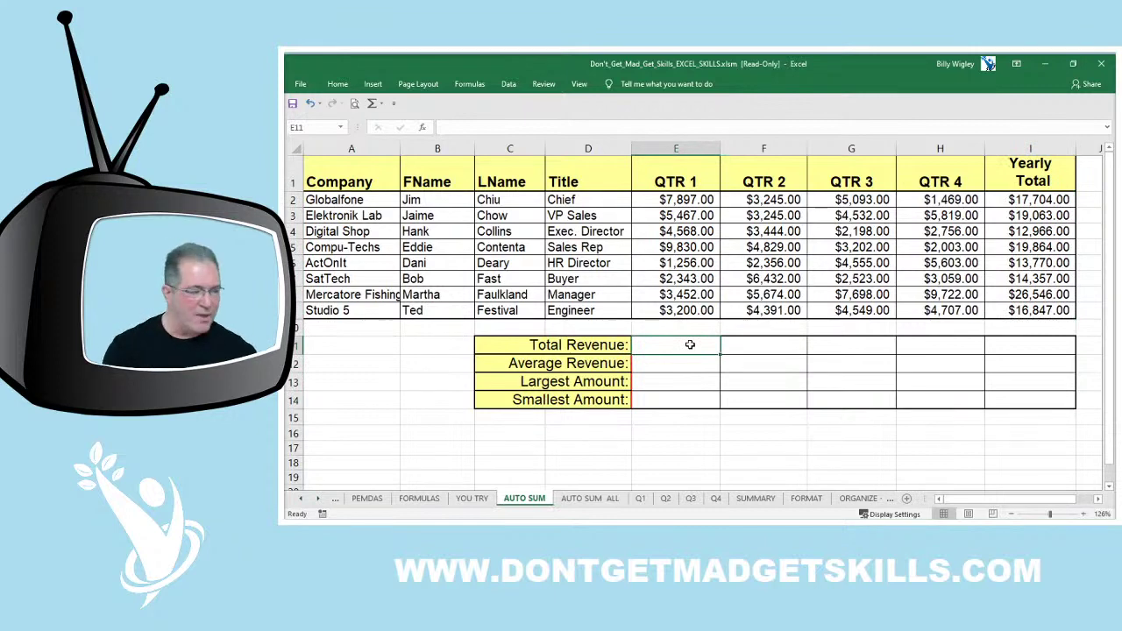
pyautogui.write('=')
pyautogui.scroll(-1, 644, 254)
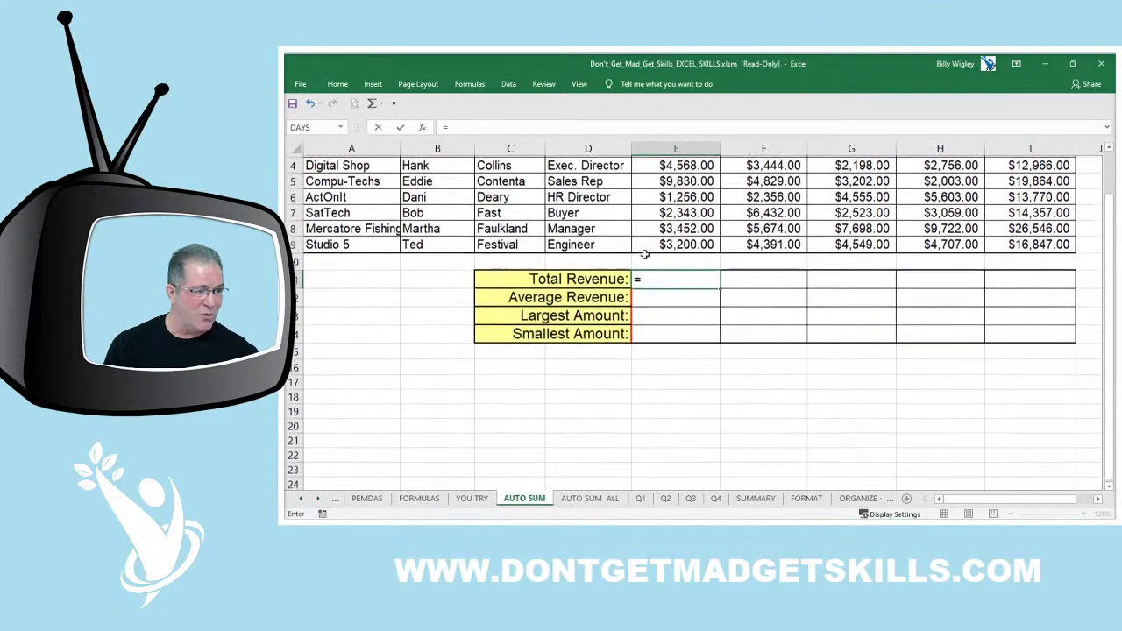
pyautogui.scroll(1, 644, 254)
pyautogui.click(690, 201)
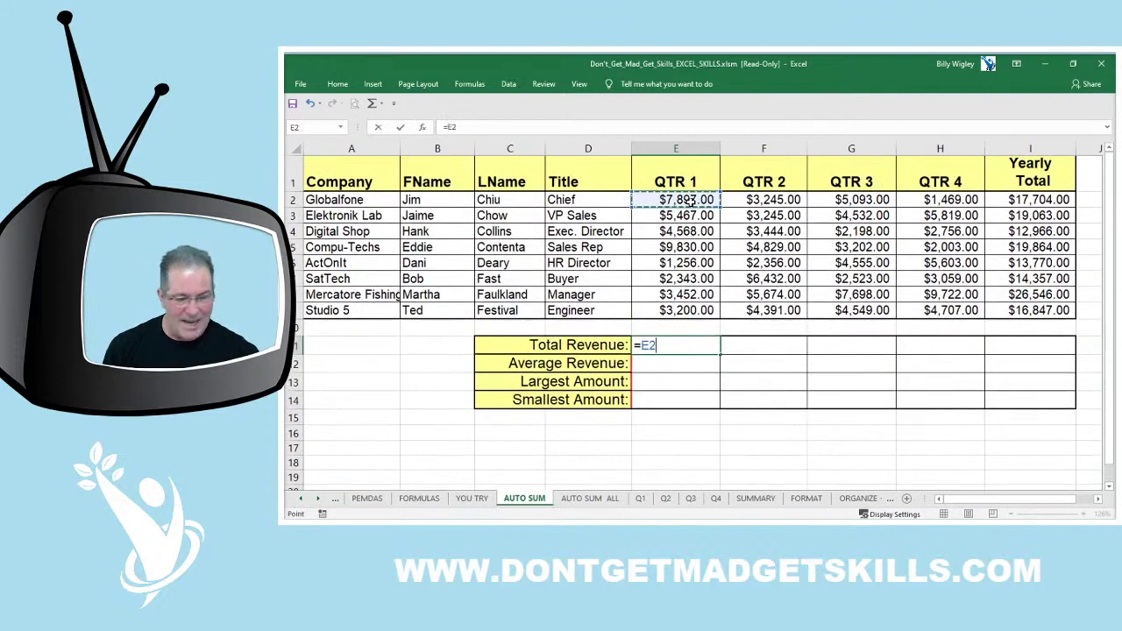
pyautogui.write('+')
pyautogui.click(705, 219)
pyautogui.write('+')
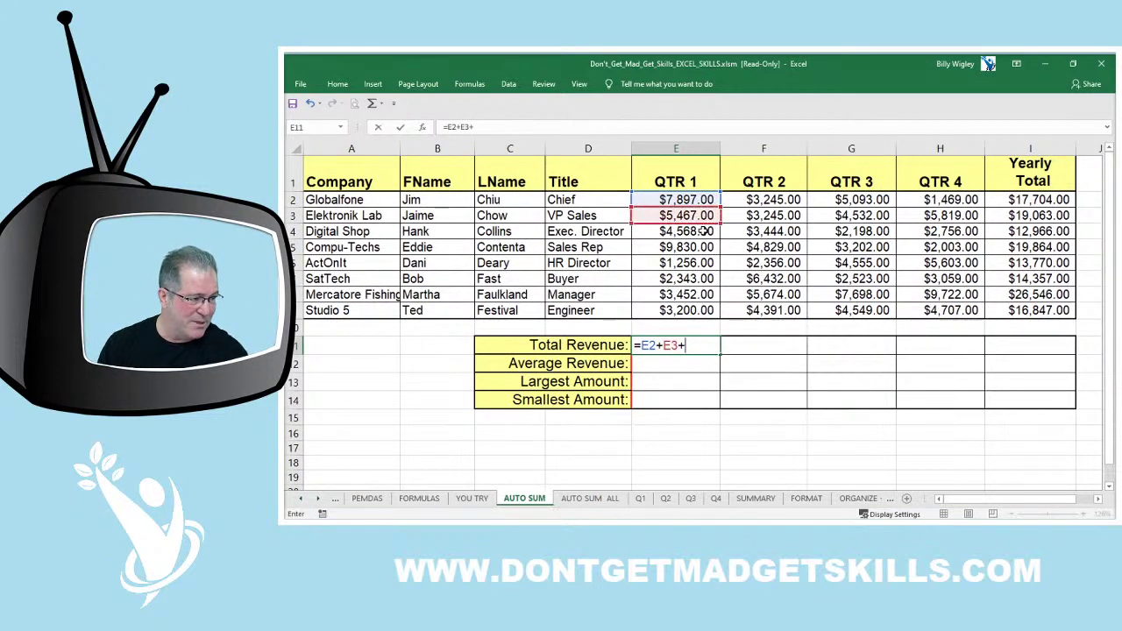
pyautogui.click(703, 230)
pyautogui.write('+')
pyautogui.click(692, 247)
pyautogui.write('+')
pyautogui.click(693, 263)
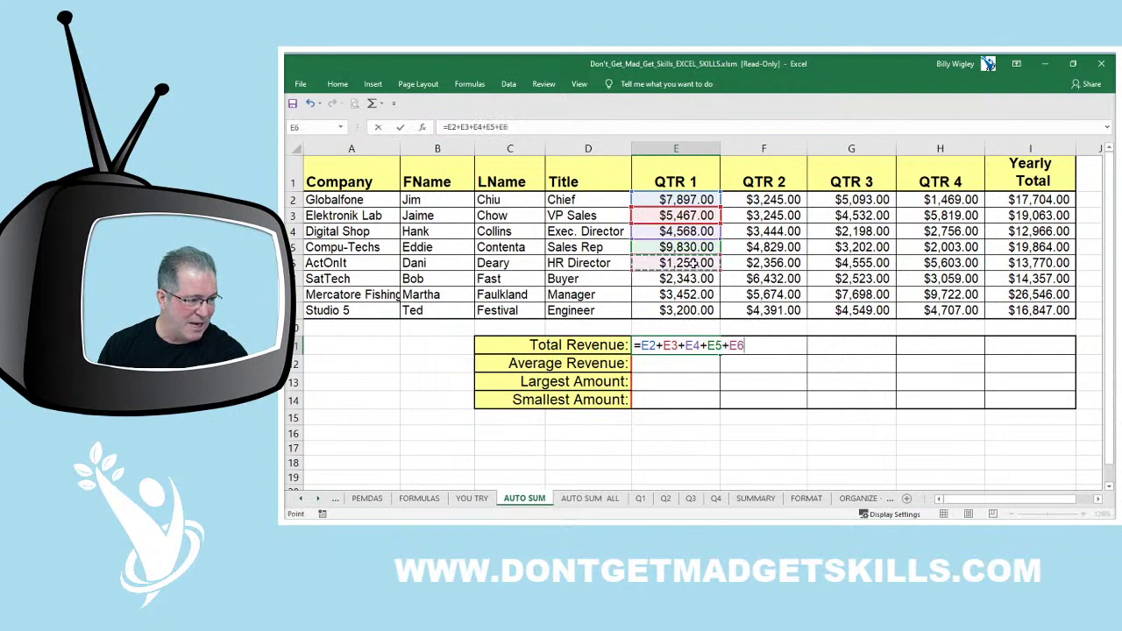
pyautogui.write('+')
pyautogui.click(687, 279)
pyautogui.write('+')
pyautogui.click(684, 294)
pyautogui.write('+')
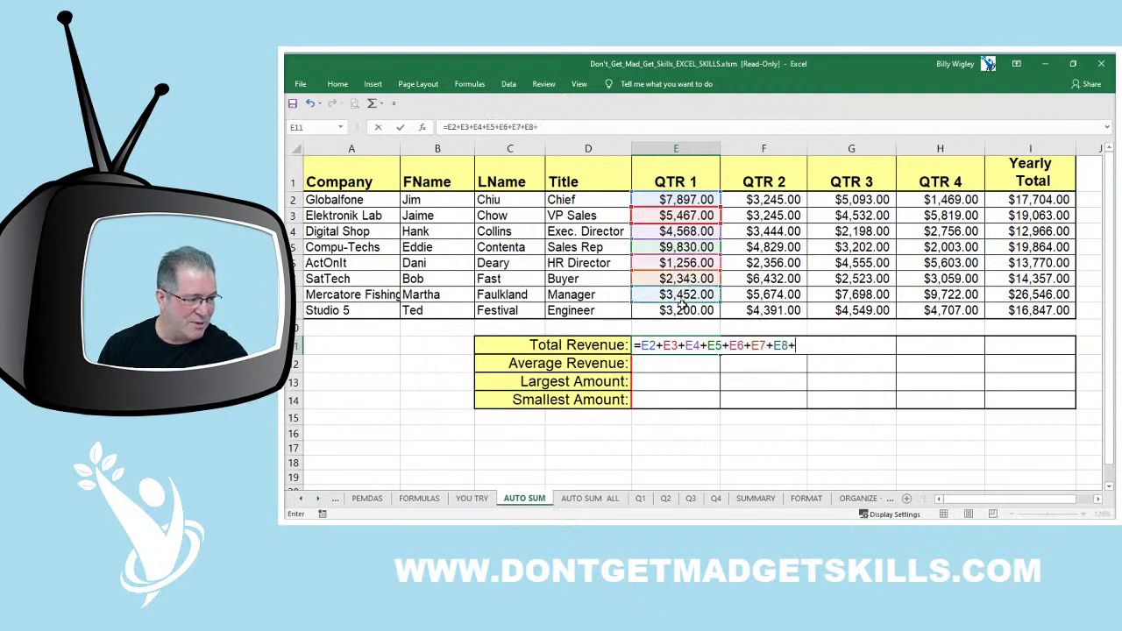
pyautogui.click(682, 307)
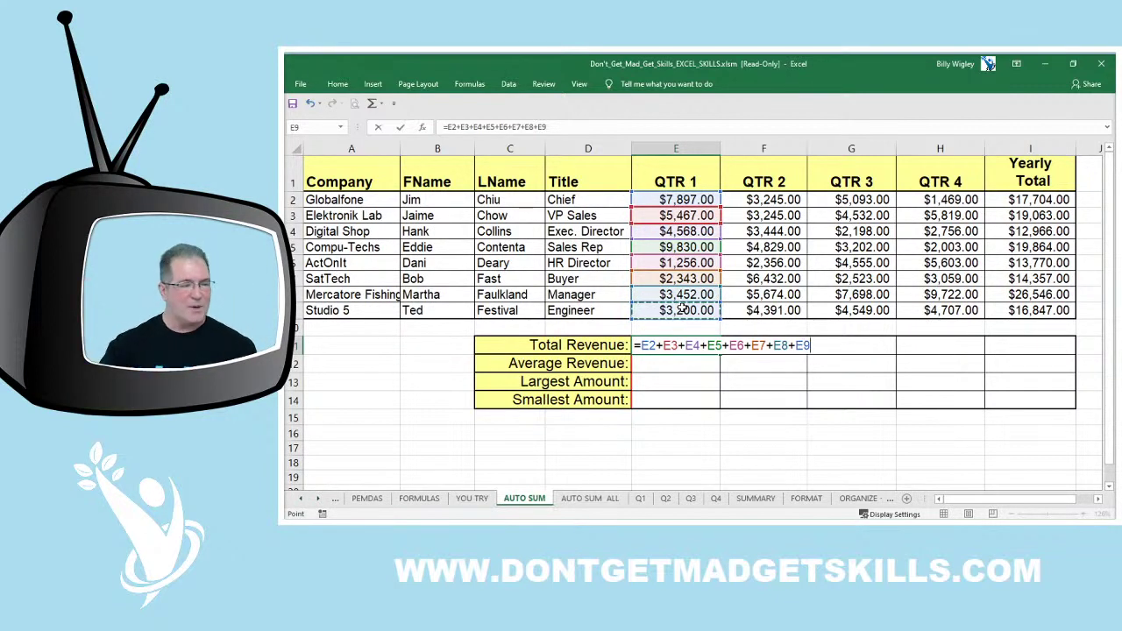
pyautogui.press('Return')
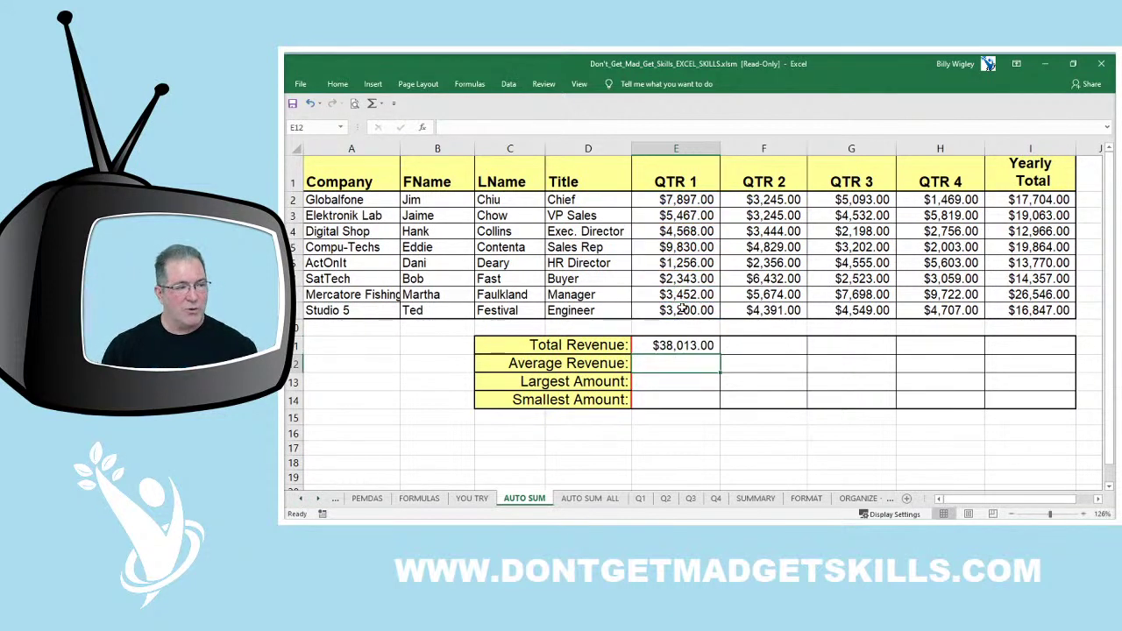
# Step: Insert a row above Digital Shop with 10000 as its QTR 1 amount and inspect the cell references in the Total Revenue formula
pyautogui.click(291, 231)
pyautogui.hotkey('ctrl', 'shift', '+')
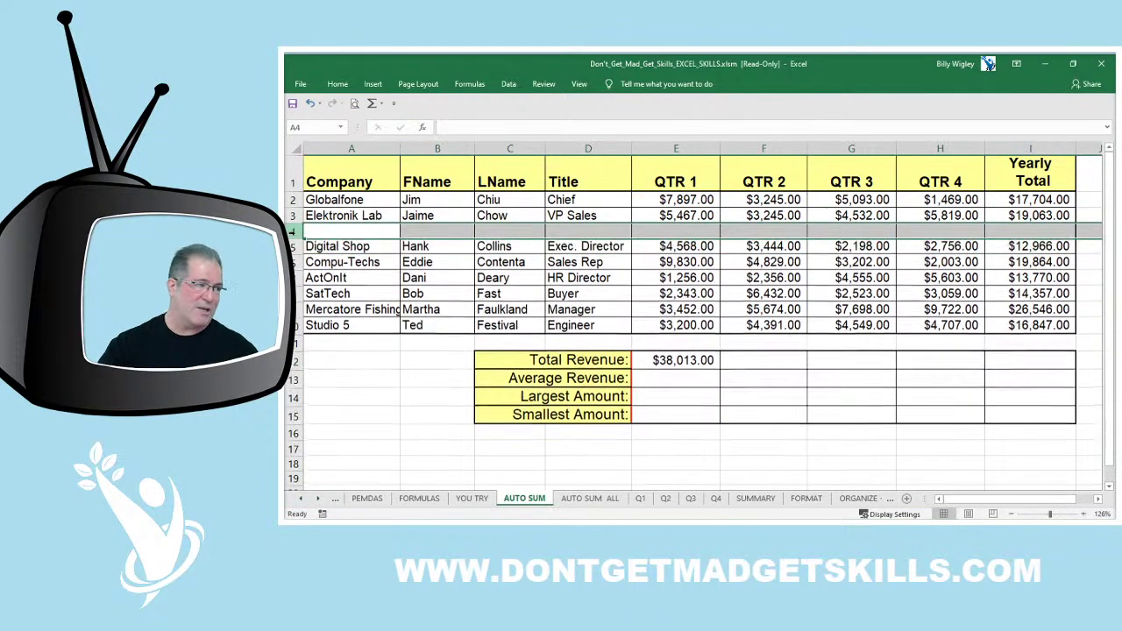
pyautogui.click(689, 235)
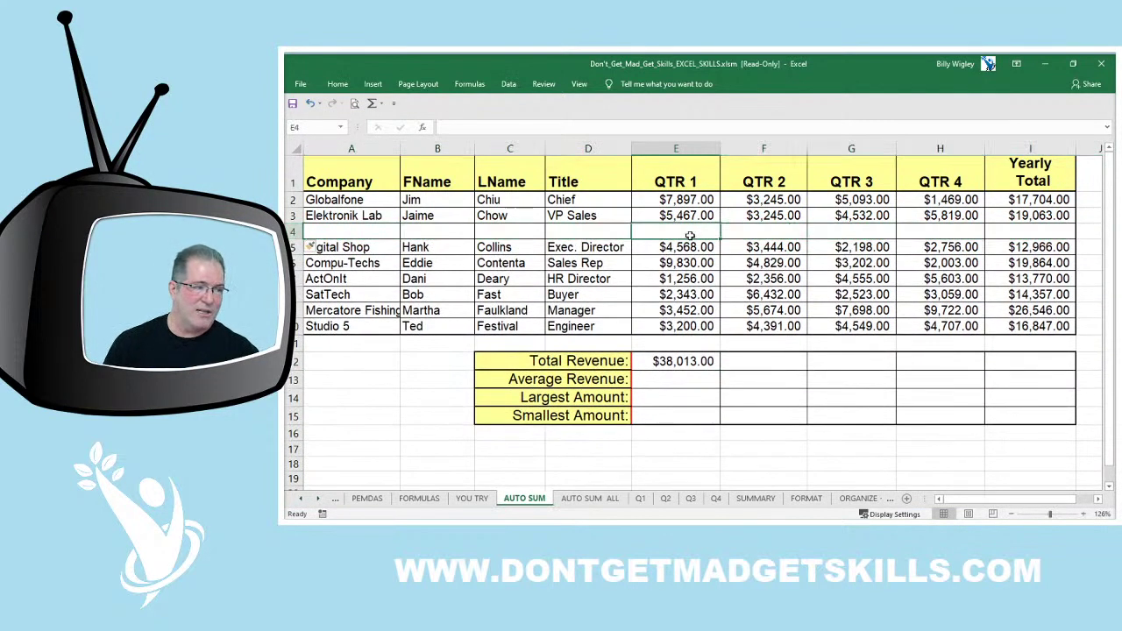
pyautogui.write('10000')
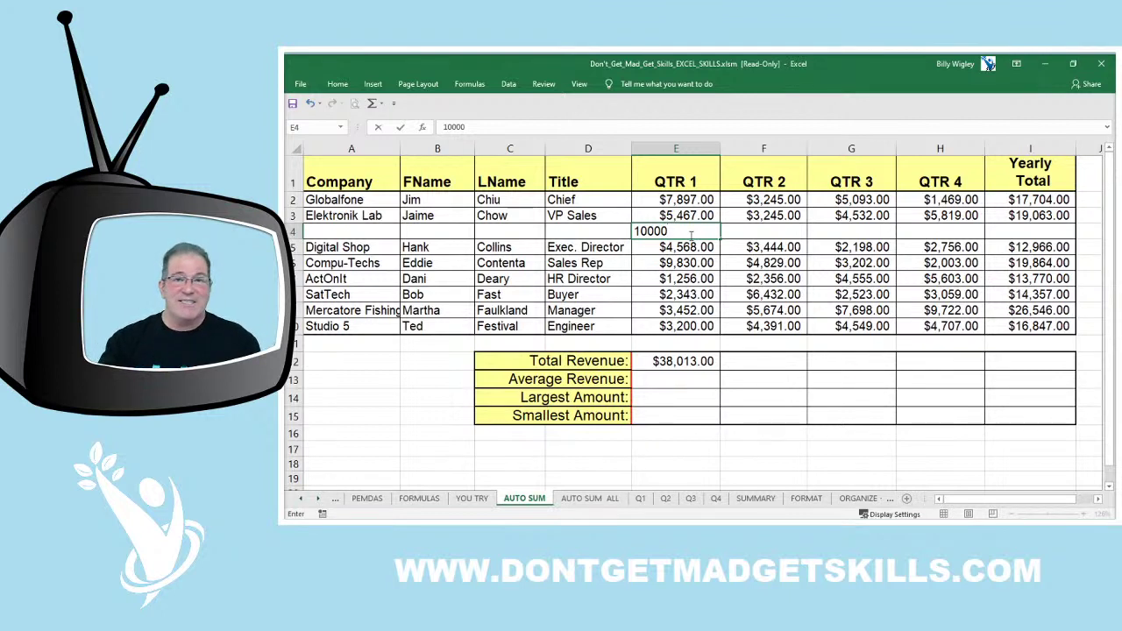
pyautogui.press('Return')
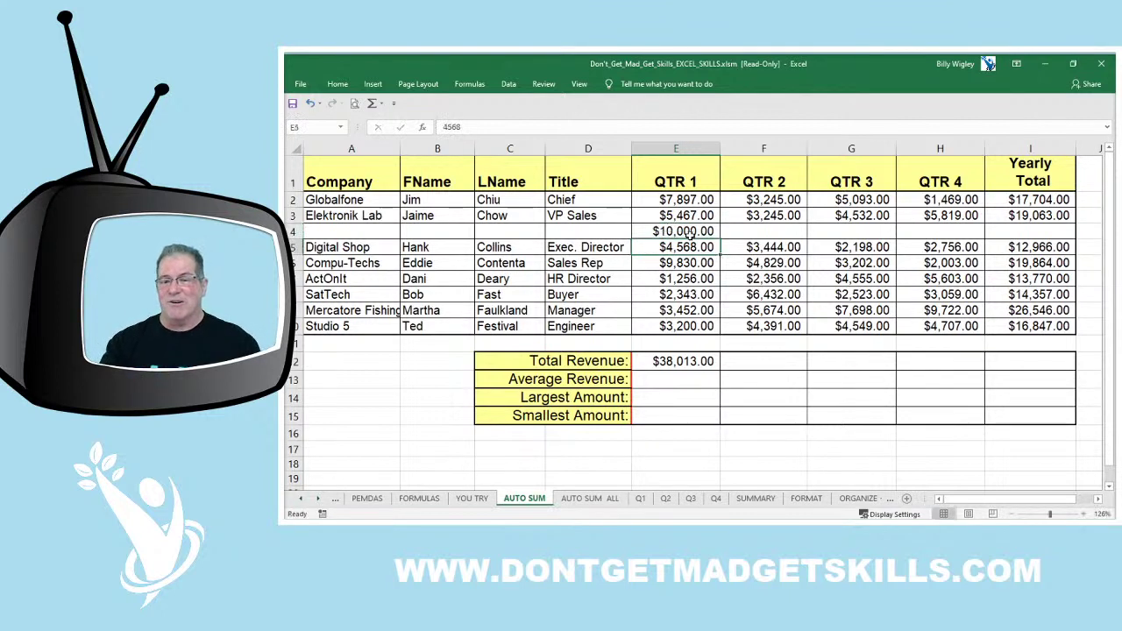
pyautogui.doubleClick(700, 364)
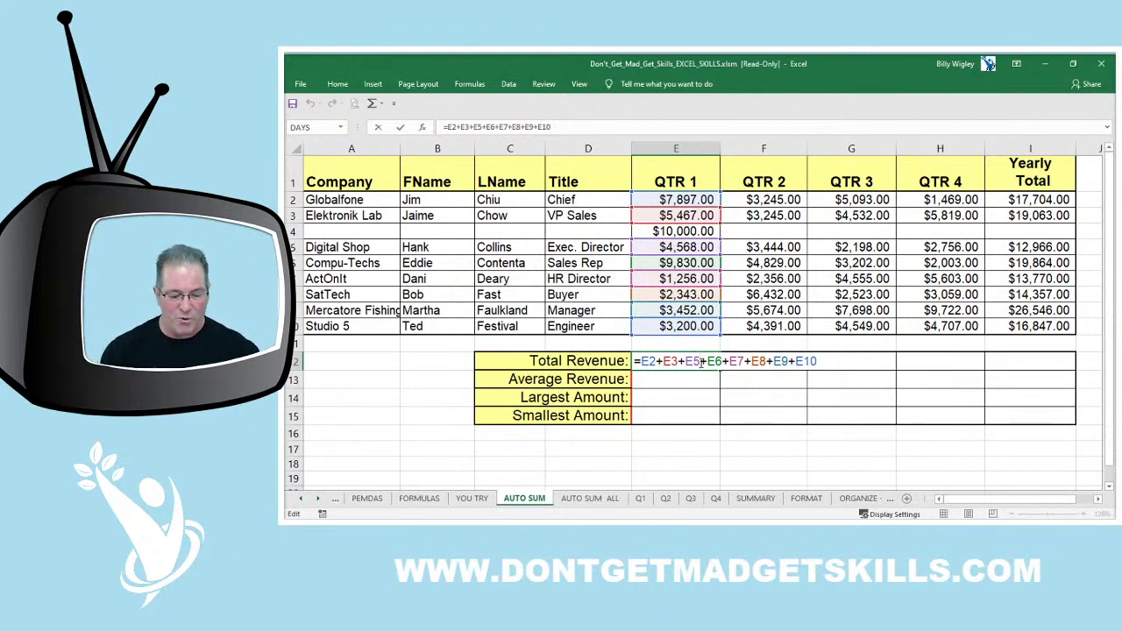
pyautogui.hotkey('ctrl', 'Return')
# Step: Undo the 10000 entry and the inserted row, and clear the cell-by-cell addition formula from E11
pyautogui.hotkey('ctrl', 'z')
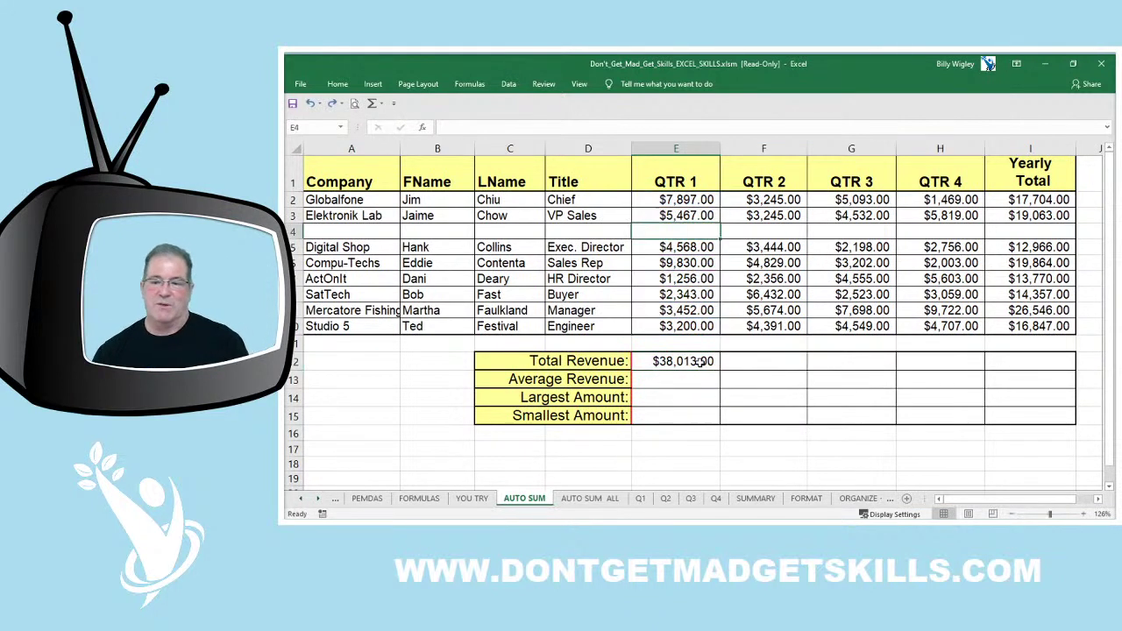
pyautogui.hotkey('ctrl', 'z')
pyautogui.click(690, 344)
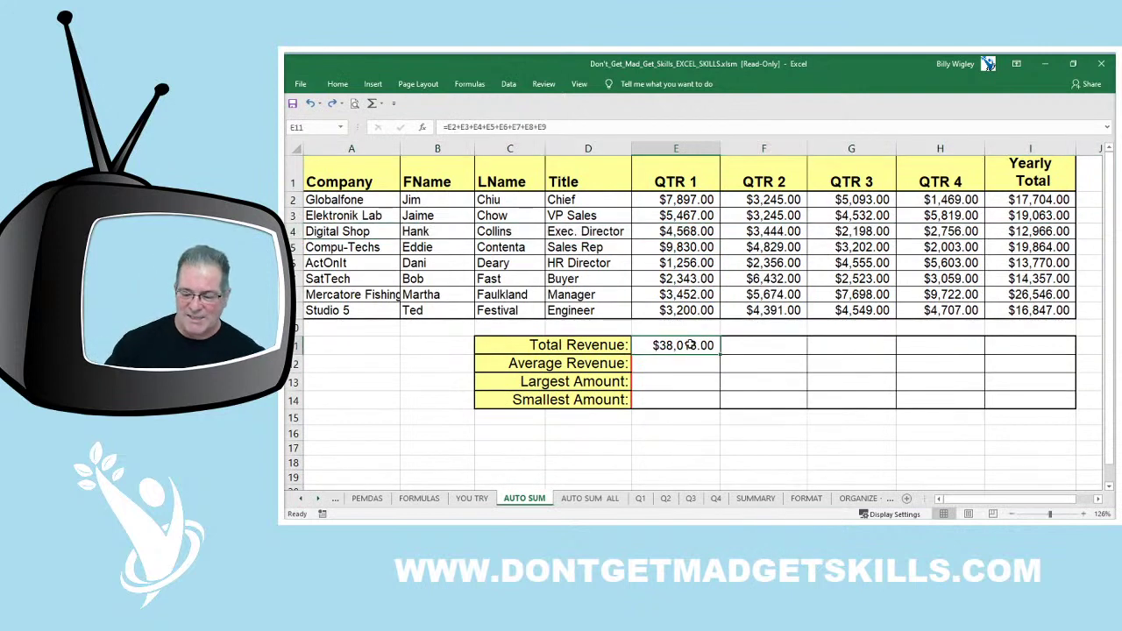
pyautogui.press('Delete')
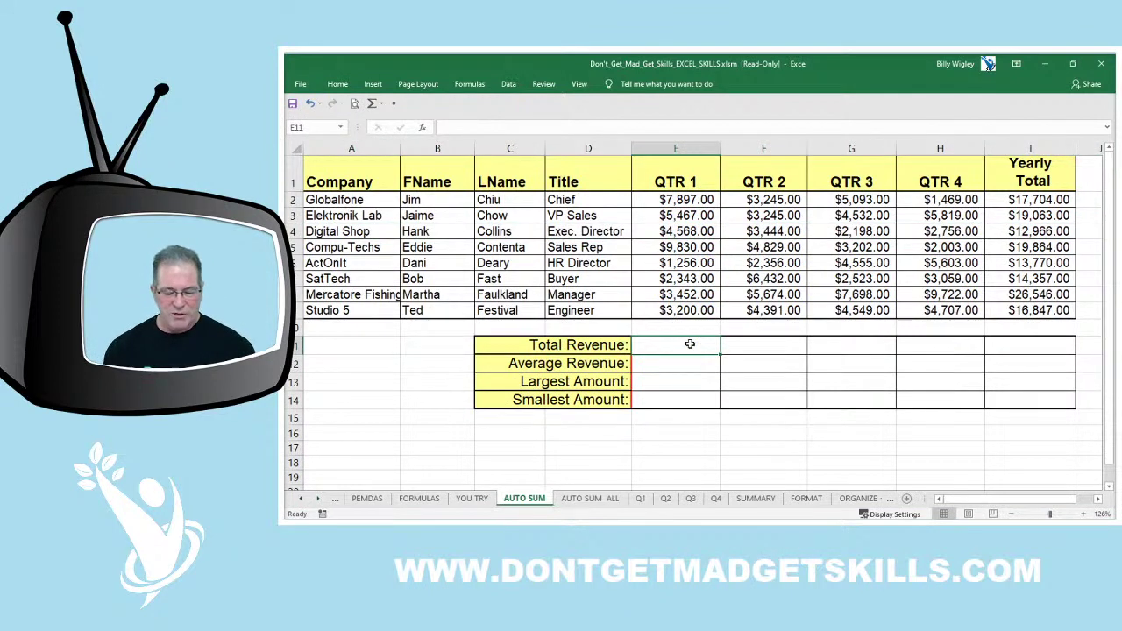
# Step: Total the QTR 1 amounts in E11 with AutoSum over the range E2:E10
pyautogui.hotkey('alt', '=')
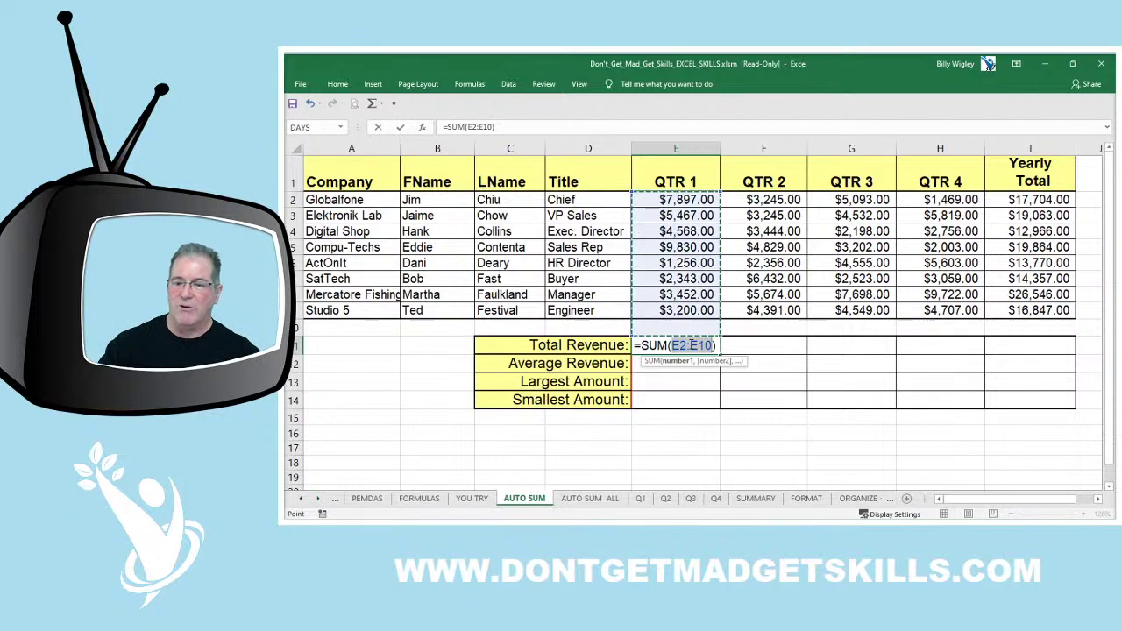
pyautogui.press('Return')
pyautogui.click(690, 345)
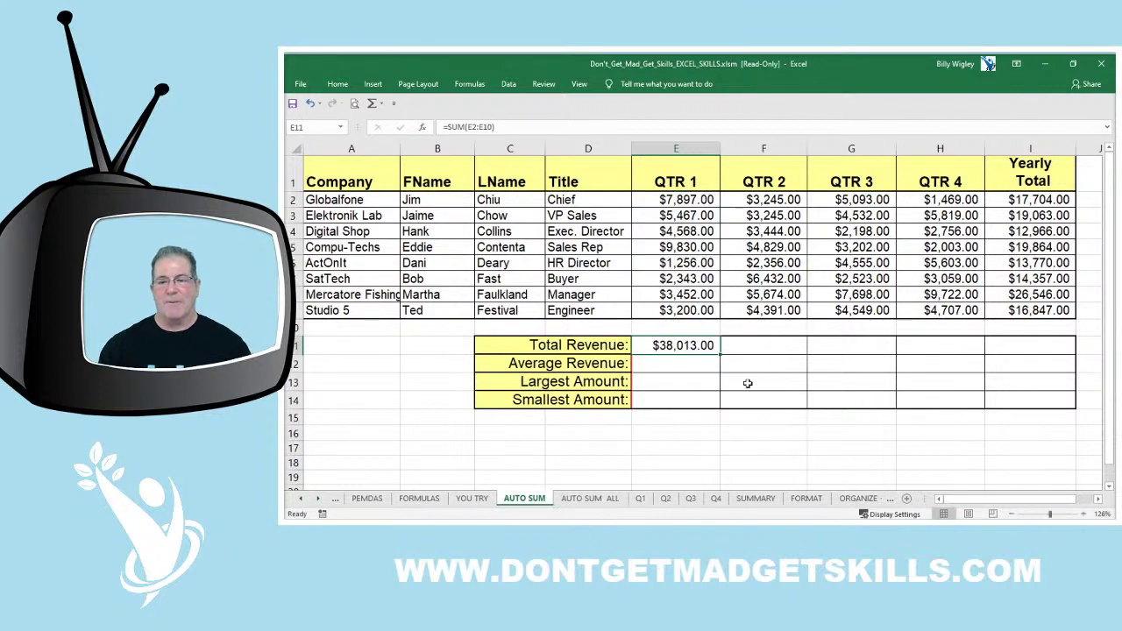
# Step: Insert a blank row above Digital Shop again and enter 10000 in its QTR 1 cell E4
pyautogui.click(295, 231)
pyautogui.hotkey('ctrl', 'shift', '=')
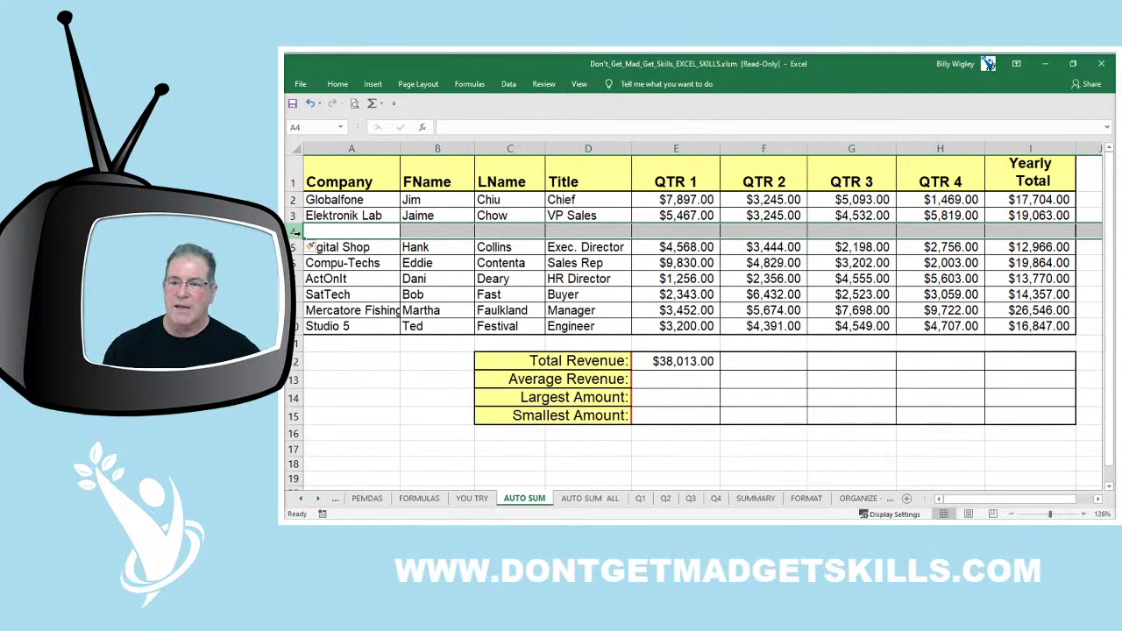
pyautogui.click(665, 230)
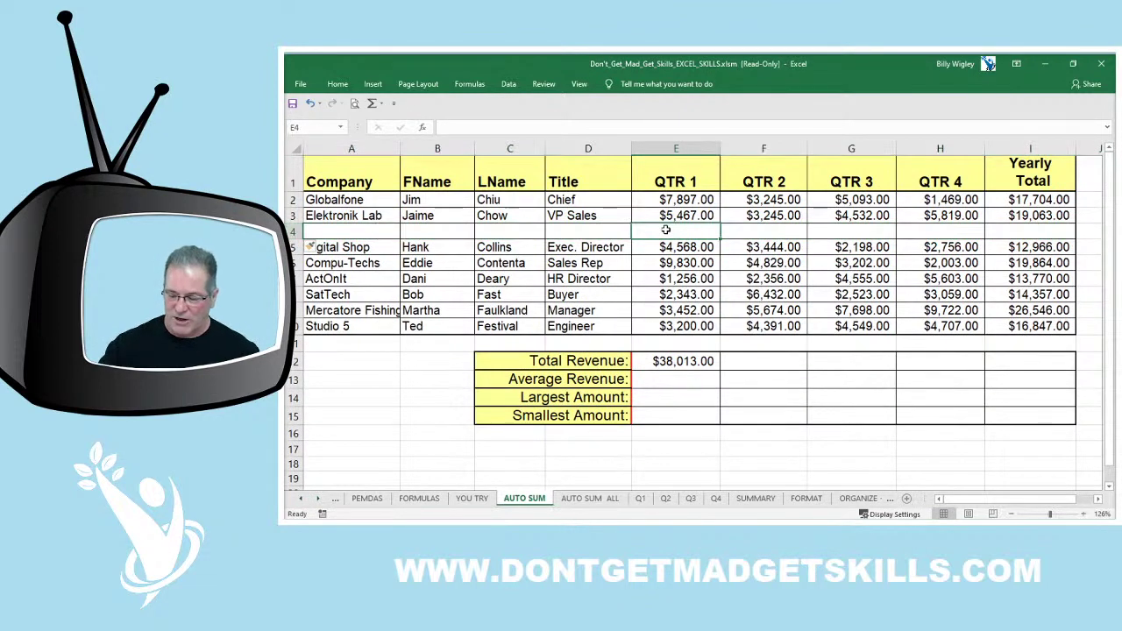
pyautogui.write('10000')
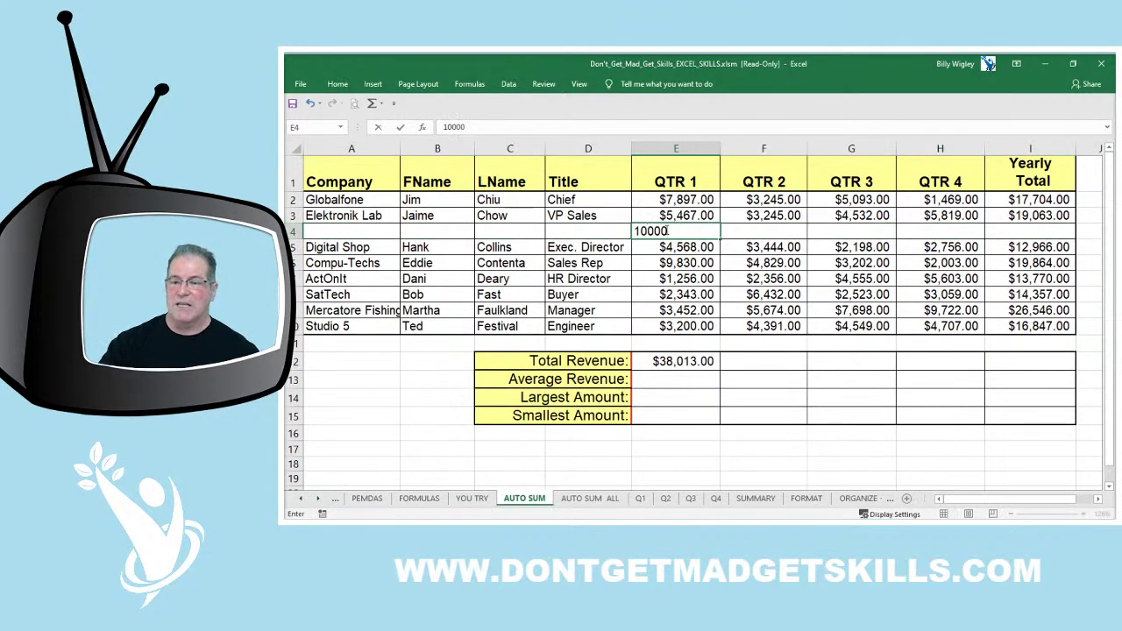
pyautogui.press('Return')
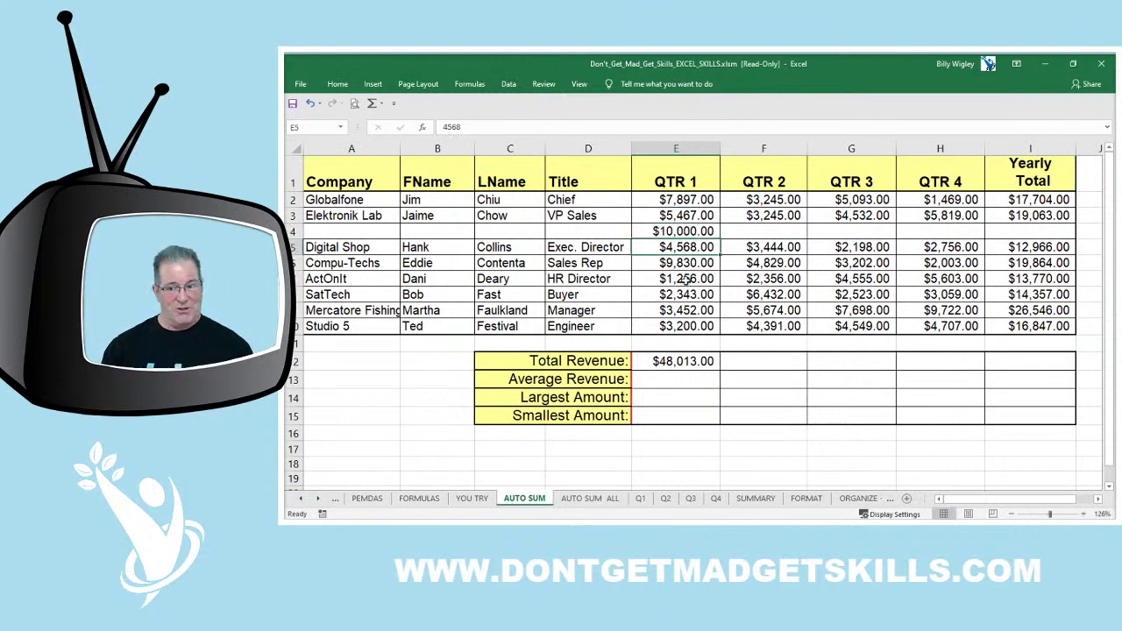
# Step: Change the QTR 1 Total Revenue formula in E12 to =SUM(E2:E10)
pyautogui.doubleClick(692, 361)
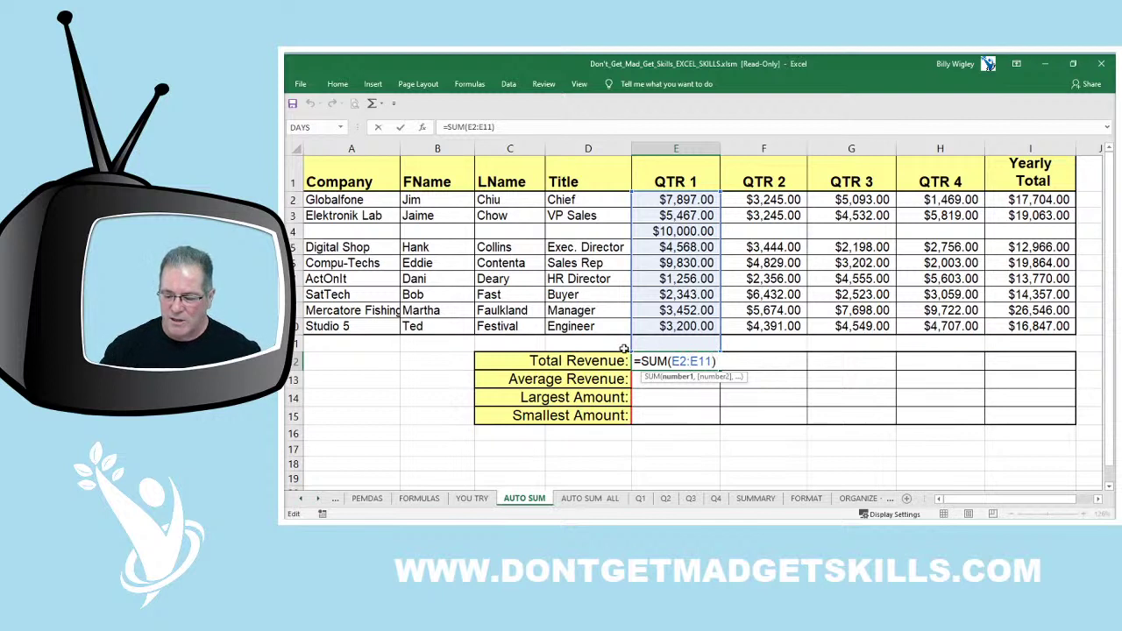
pyautogui.press('BackSpace')
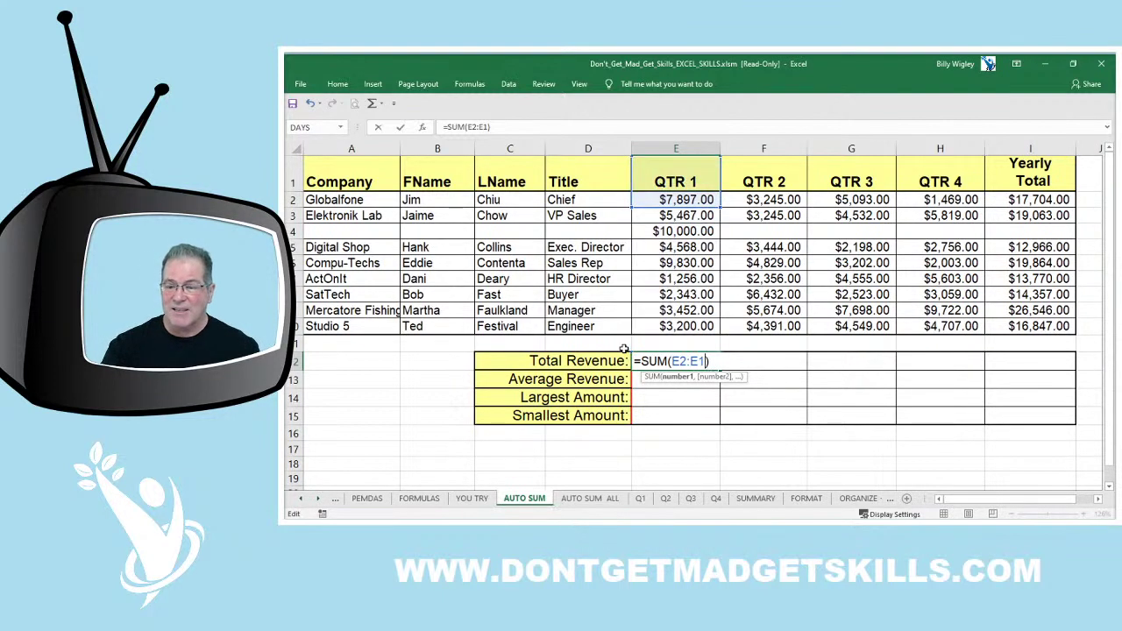
pyautogui.write('0')
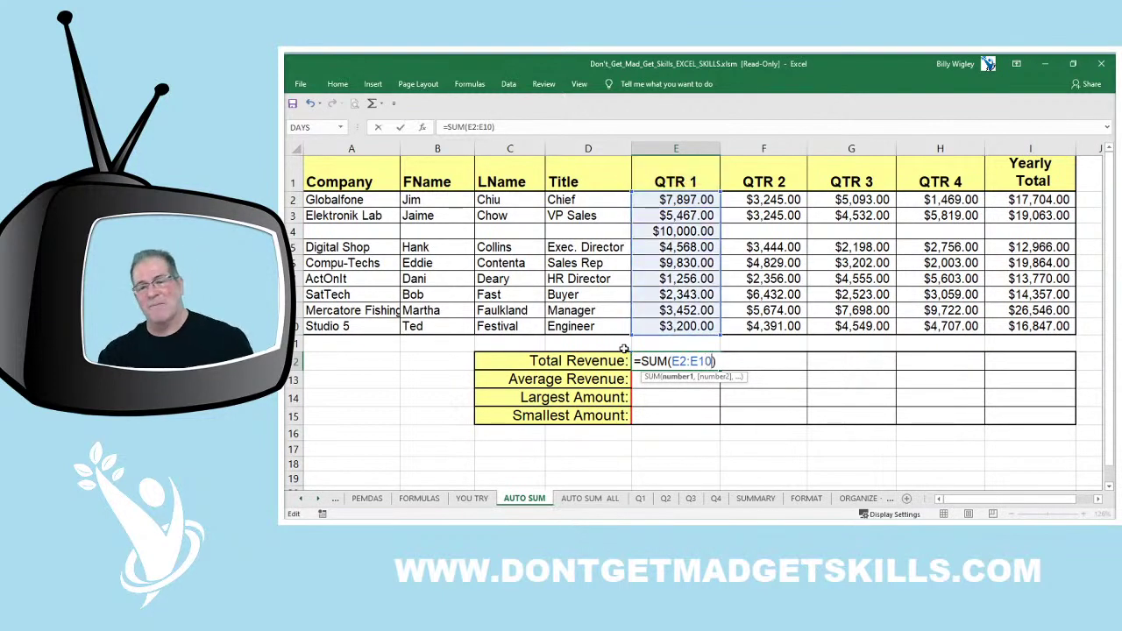
pyautogui.press('Return')
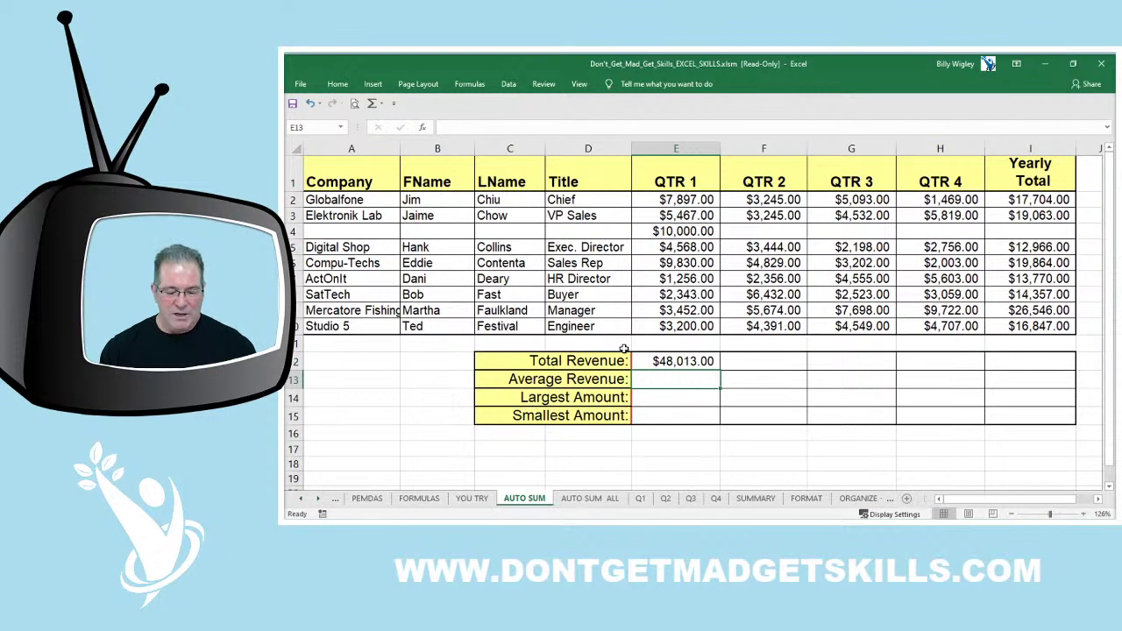
# Step: Undo the formula edit, the 10000 entry and the inserted row, and clear the SUM formula from E11
pyautogui.hotkey('ctrl', 'z')
pyautogui.hotkey('ctrl', 'z')
pyautogui.hotkey('ctrl', 'z')
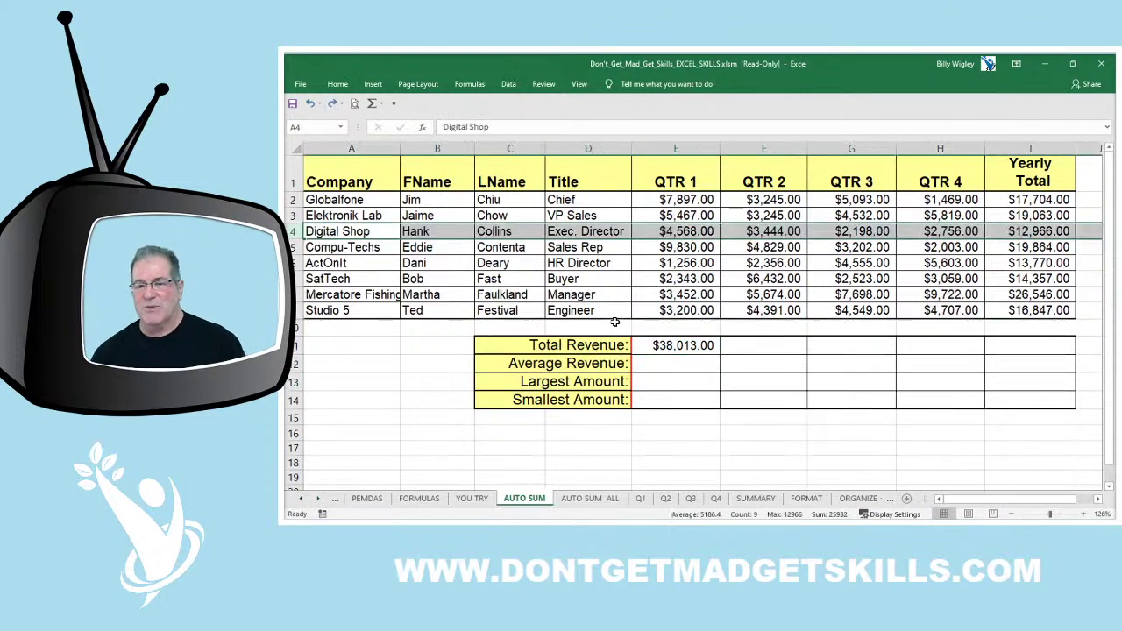
pyautogui.click(683, 345)
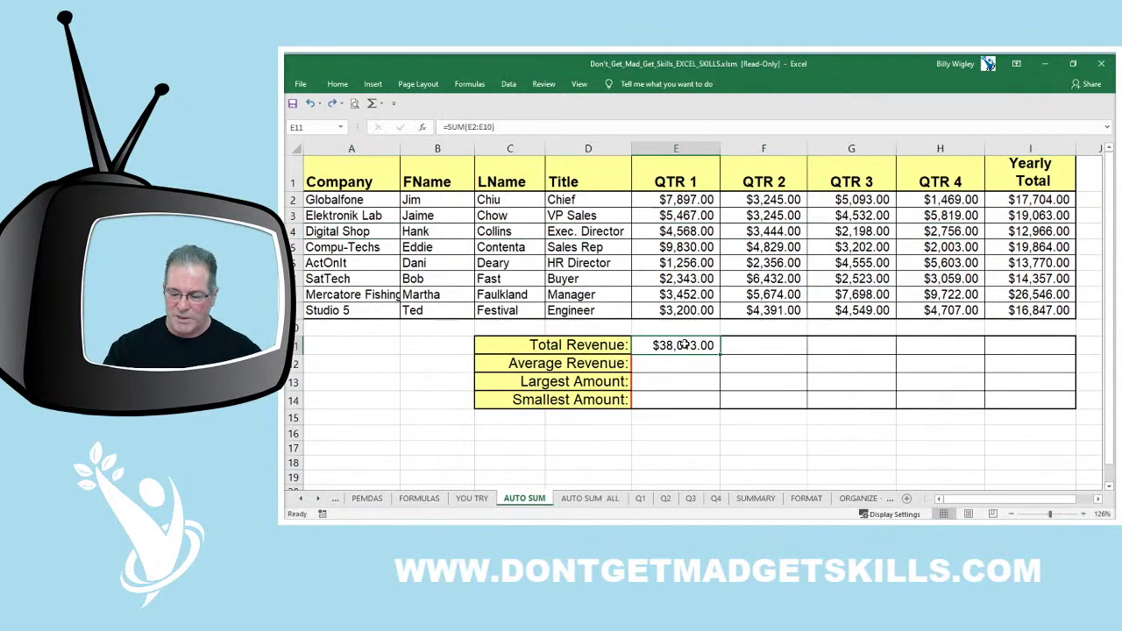
pyautogui.press('Delete')
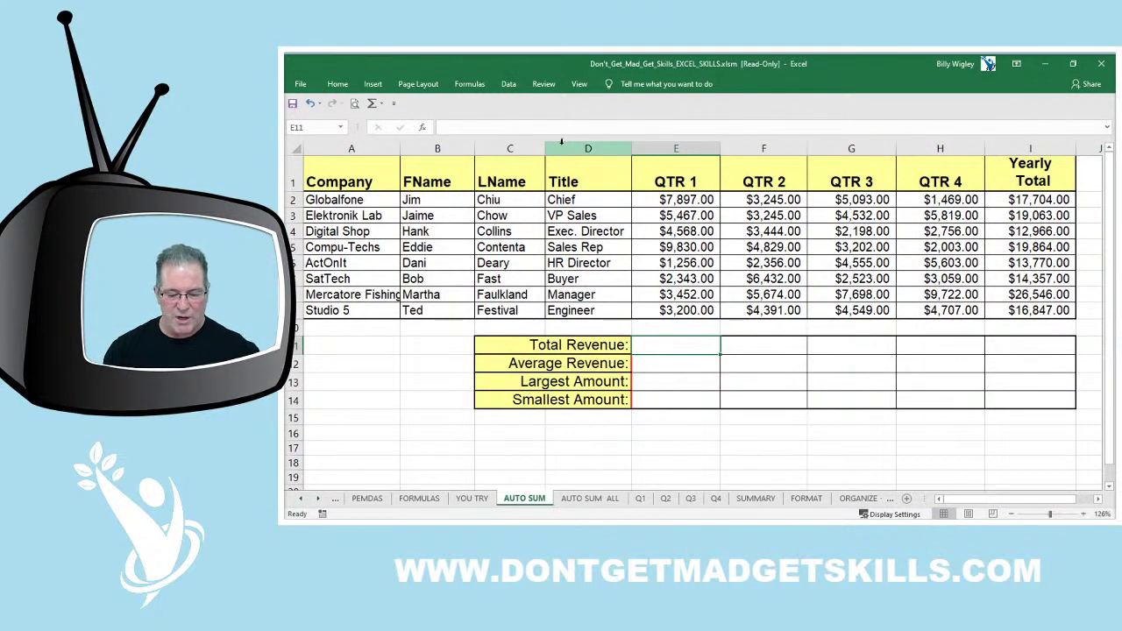
# Step: Expand the collapsed ribbon and try the text Ctrl+F1 in E11 without keeping it
pyautogui.hotkey('ctrl', 'F1')
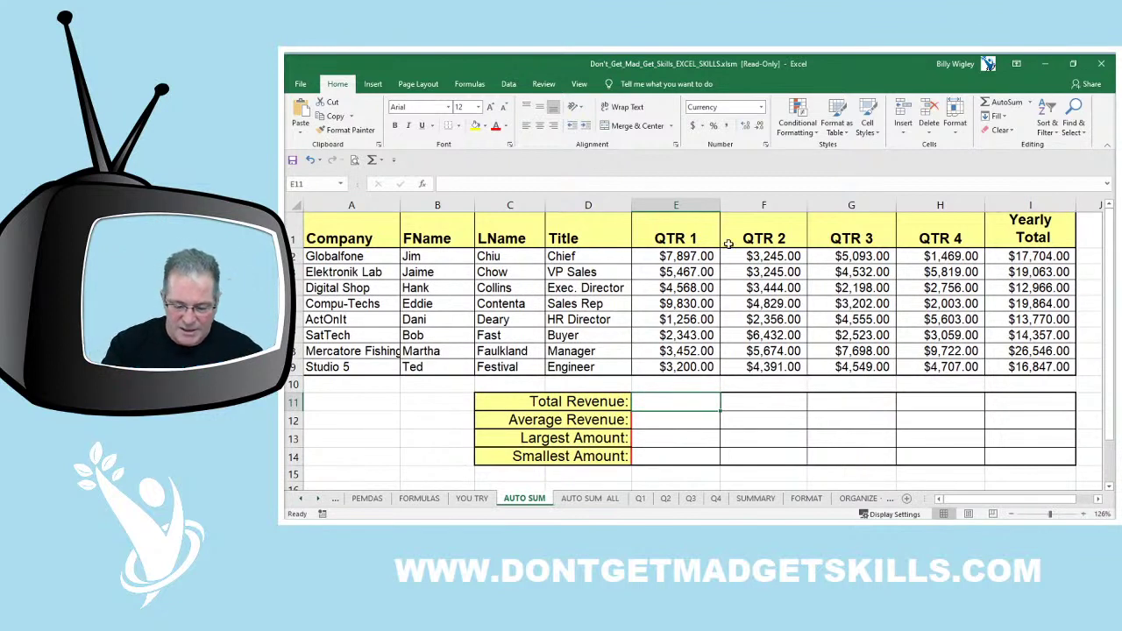
pyautogui.write('Ctrl+F1')
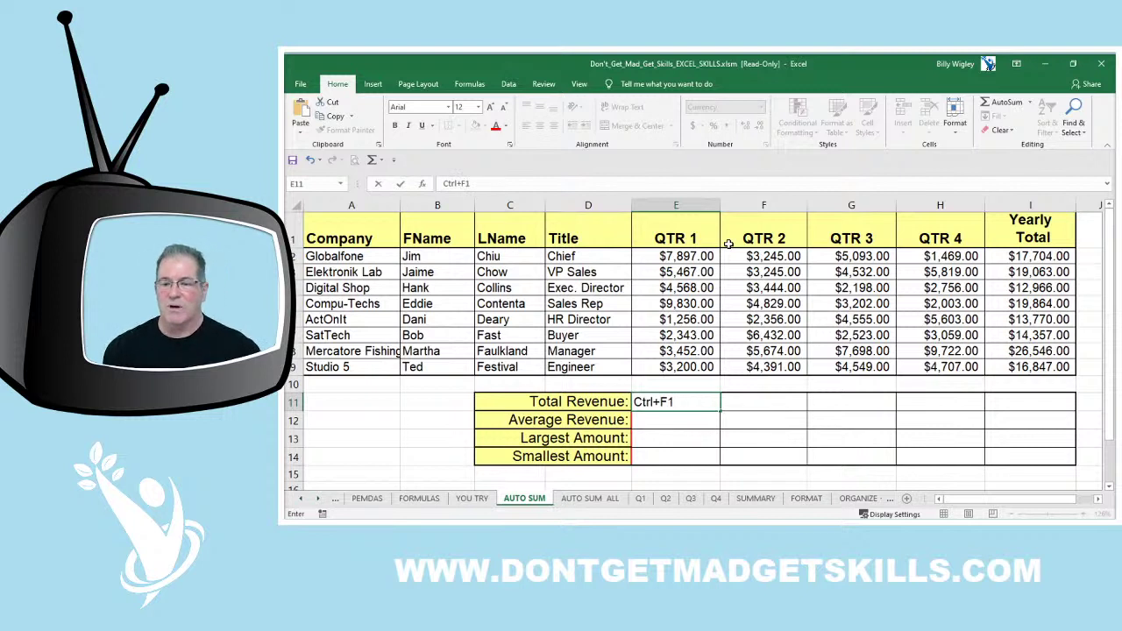
pyautogui.press('Escape')
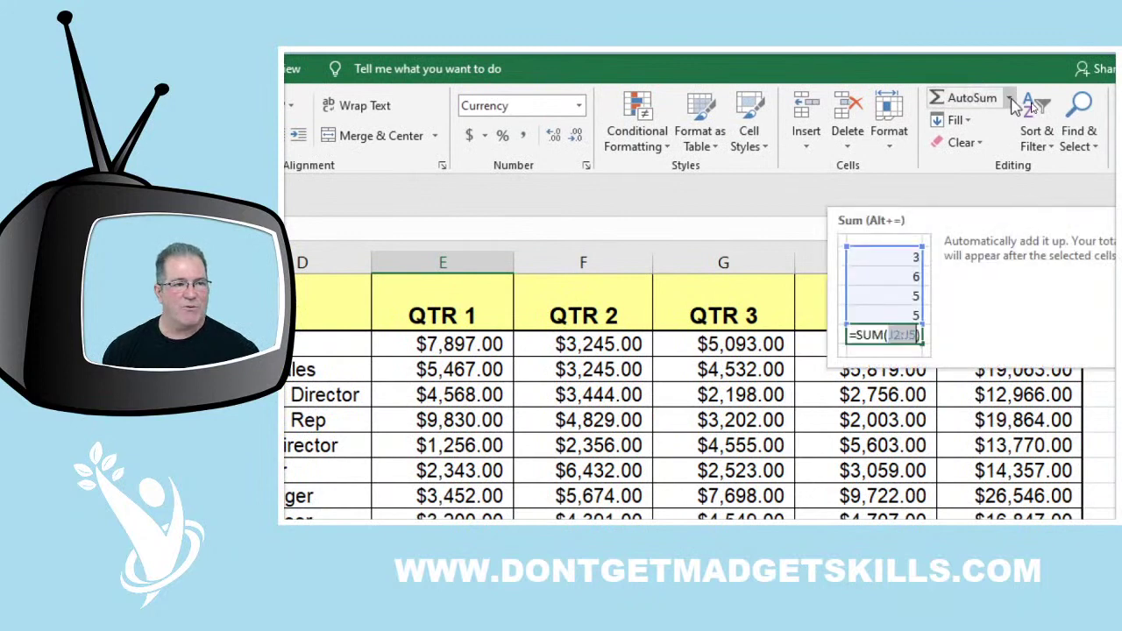
# Step: Examine the functions offered by AutoSum and close the list without choosing any
pyautogui.click(1010, 99)
pyautogui.click(1011, 99)
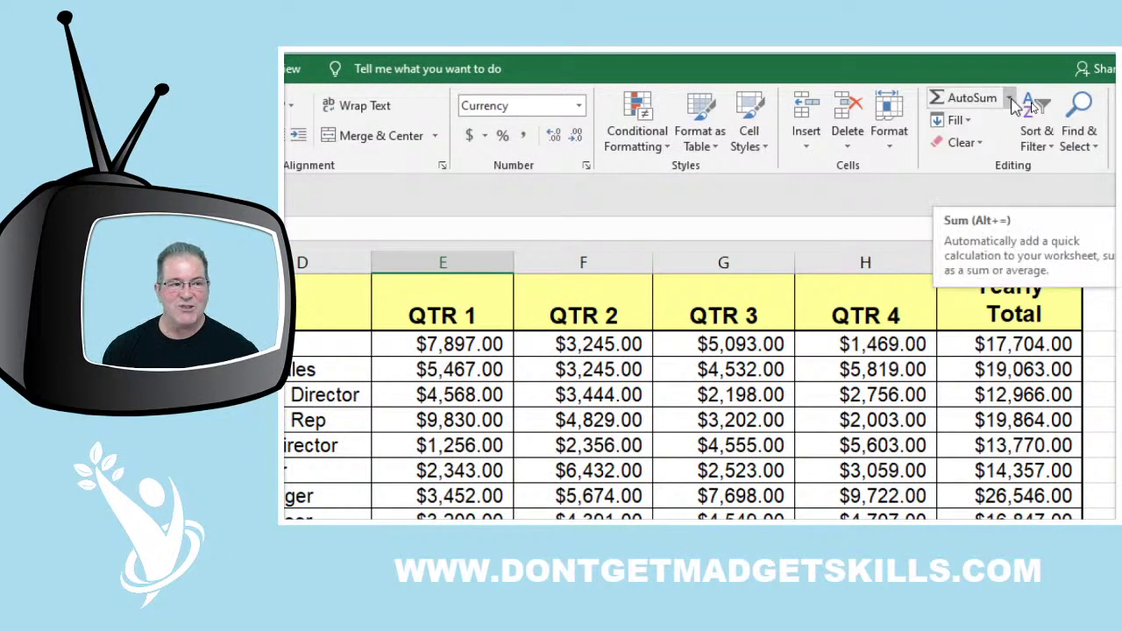
pyautogui.click(1012, 101)
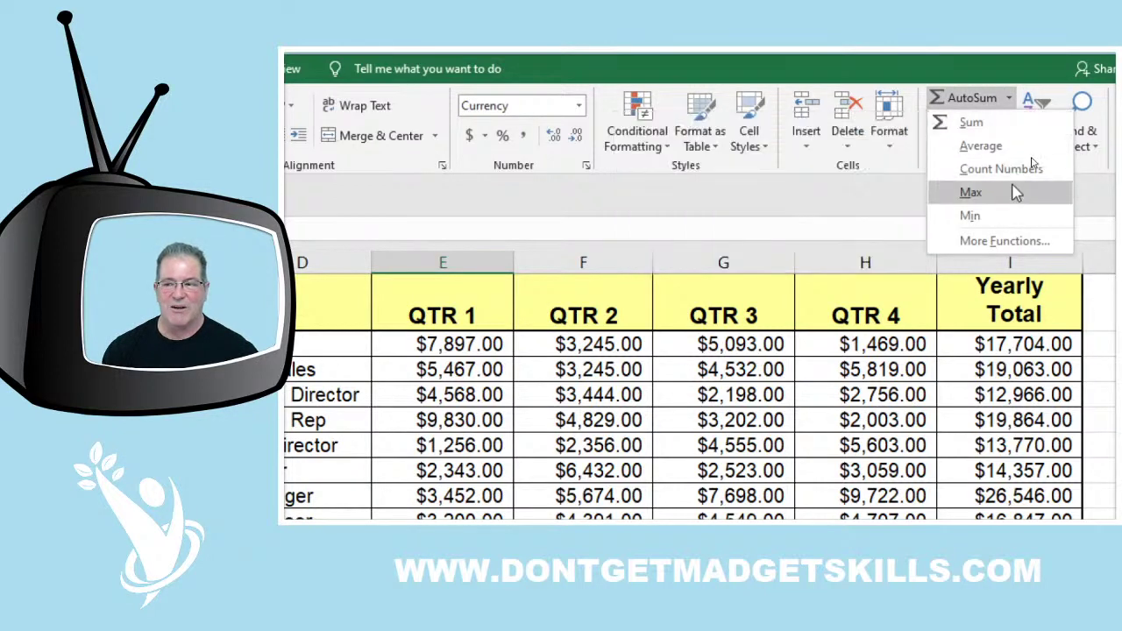
pyautogui.press('Escape')
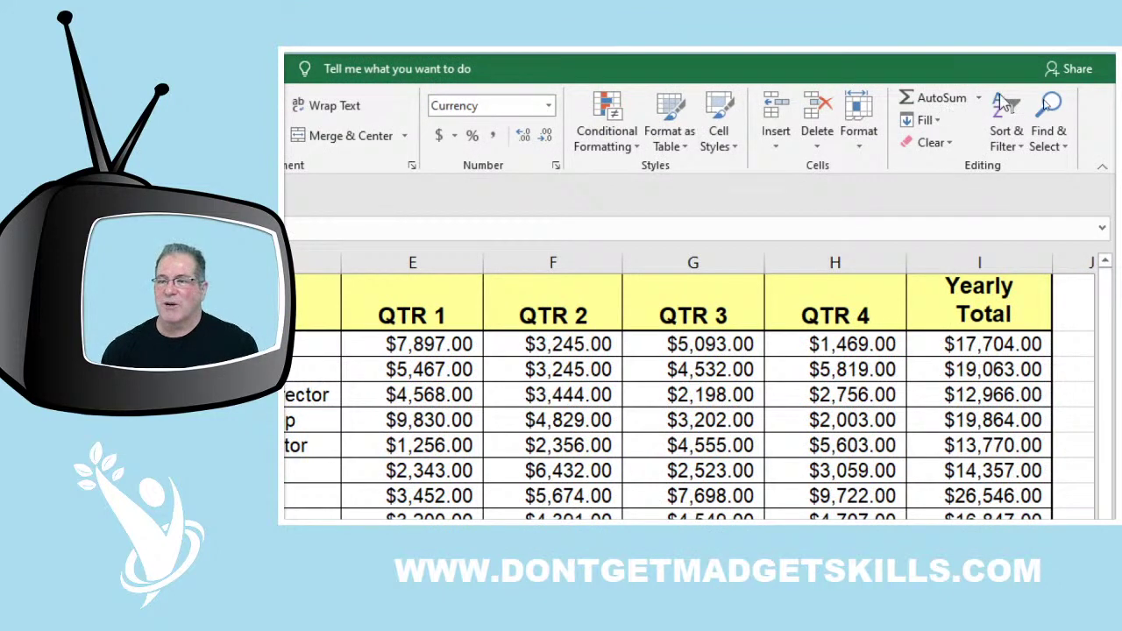
pyautogui.click(940, 99)
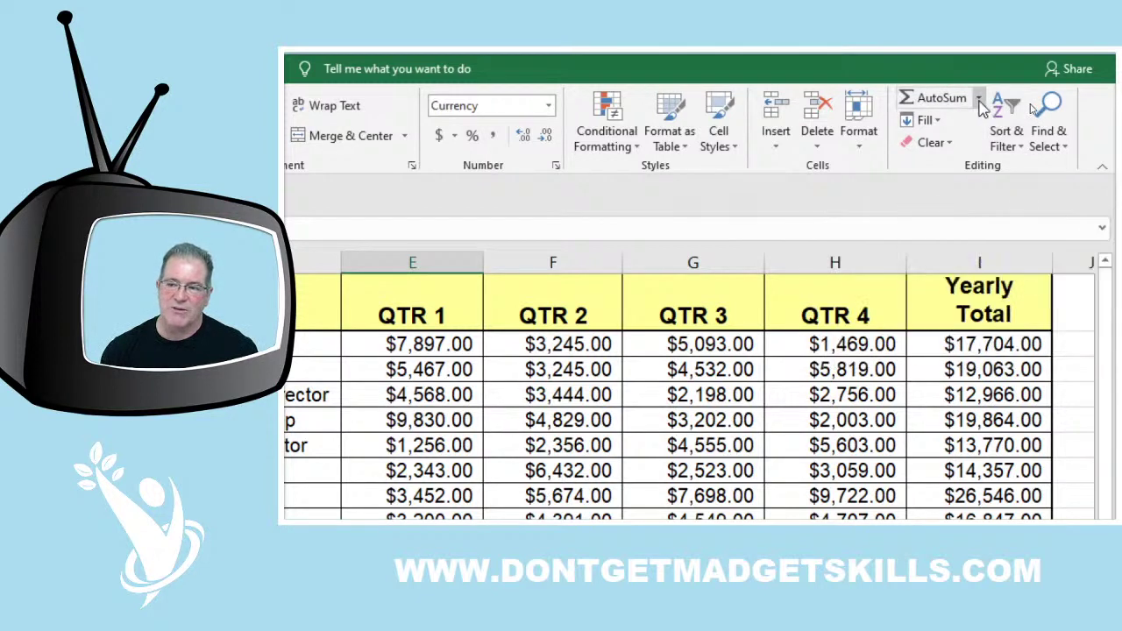
pyautogui.rightClick(981, 103)
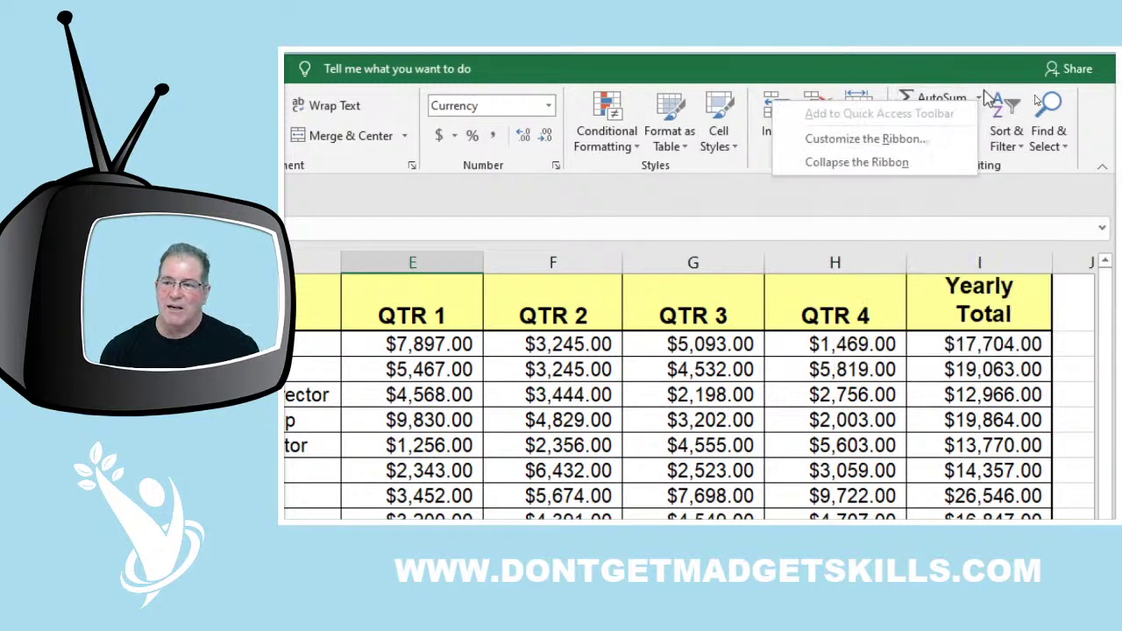
pyautogui.press('Escape')
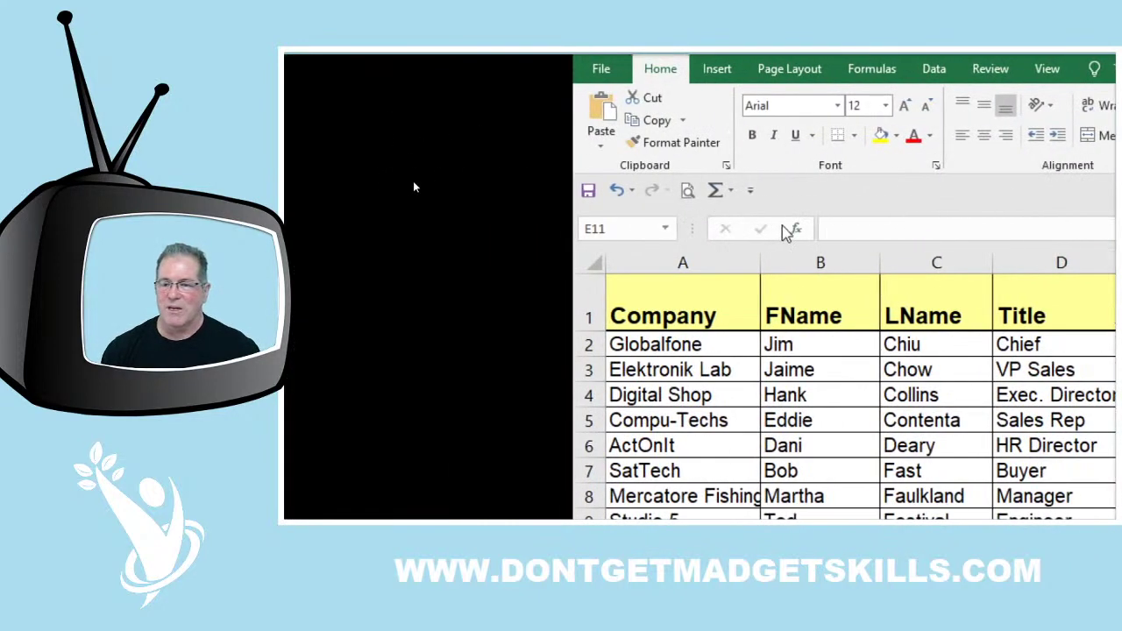
# Step: Remove AutoSum from the Quick Access Toolbar and add it back from the ribbon command
pyautogui.rightClick(716, 191)
pyautogui.click(744, 202)
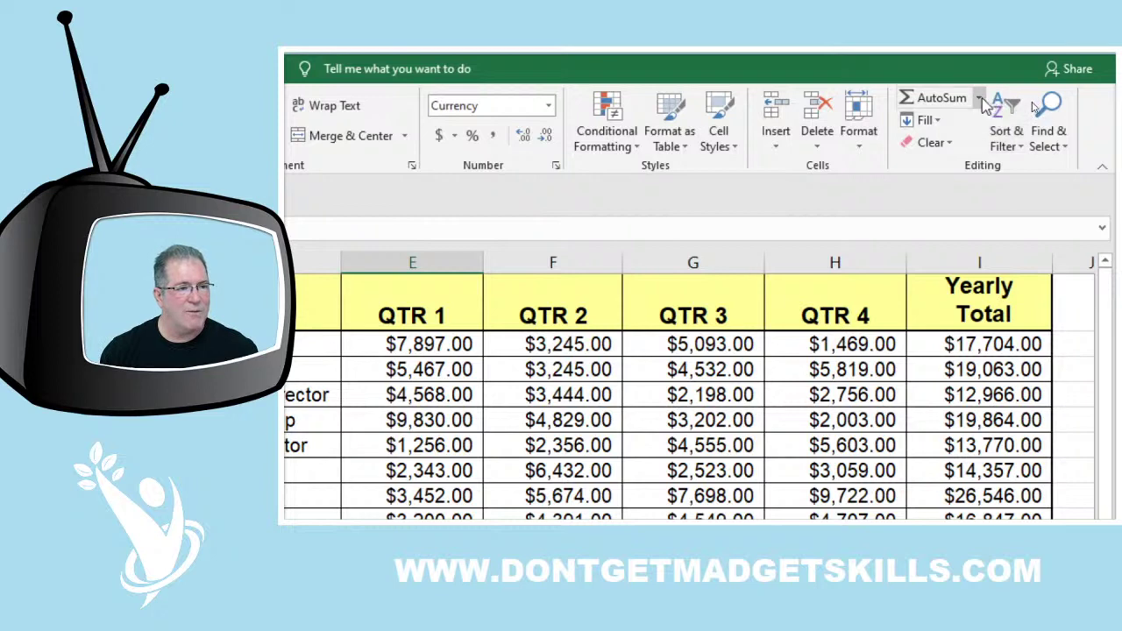
pyautogui.rightClick(983, 104)
pyautogui.click(815, 110)
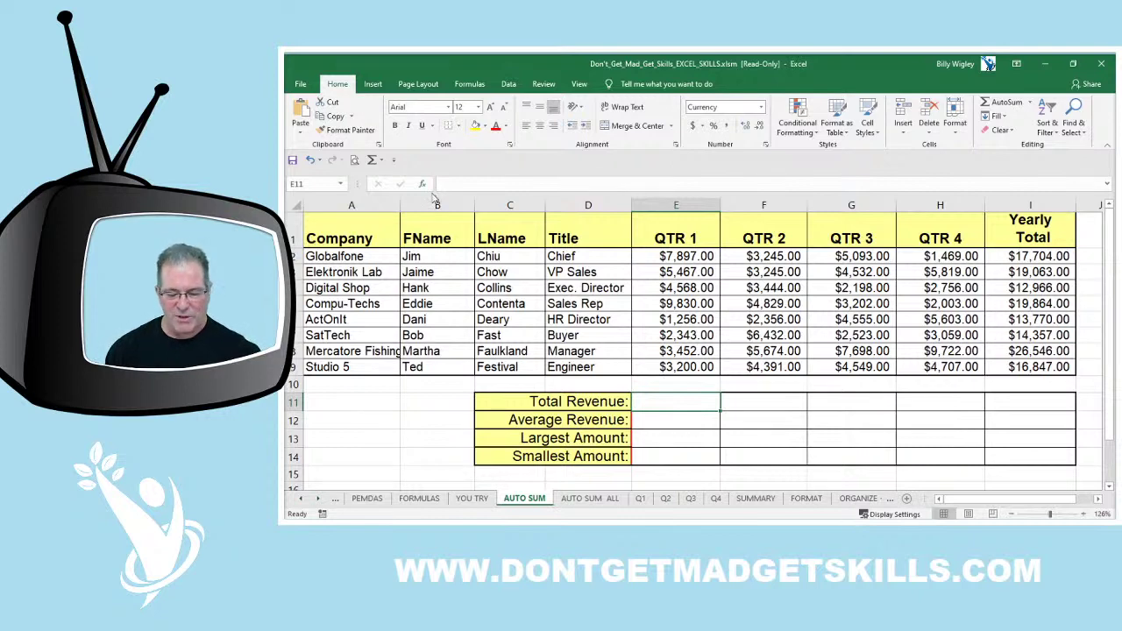
# Step: Collapse the ribbon and start an AutoSum total for QTR 1 in E11 over the range E2:E9
pyautogui.hotkey('ctrl', 'F1')
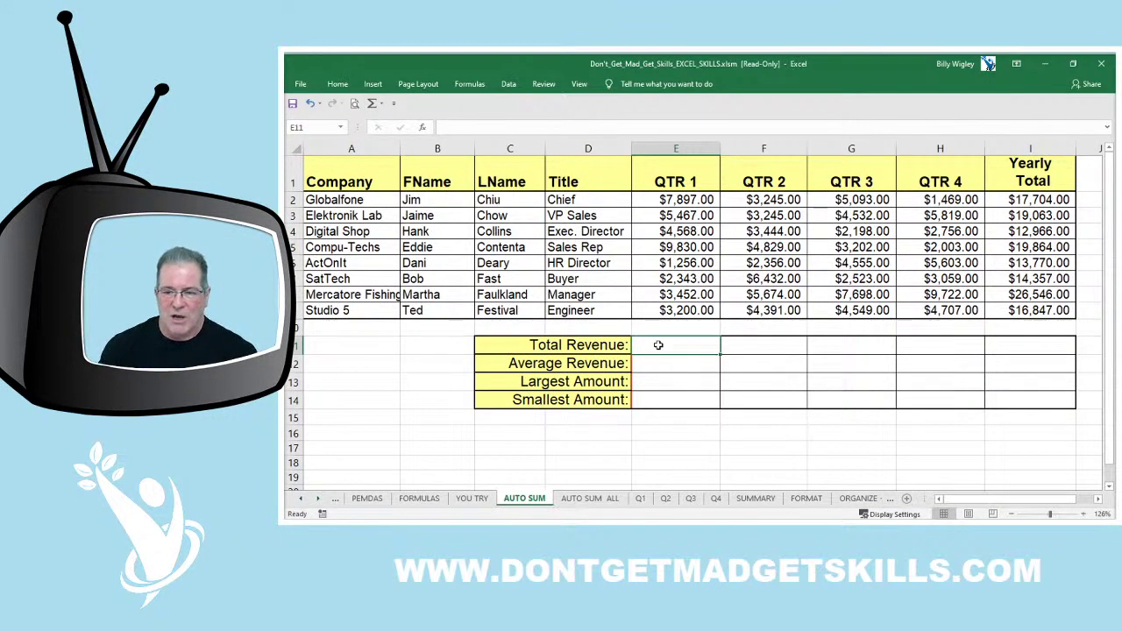
pyautogui.click(373, 104)
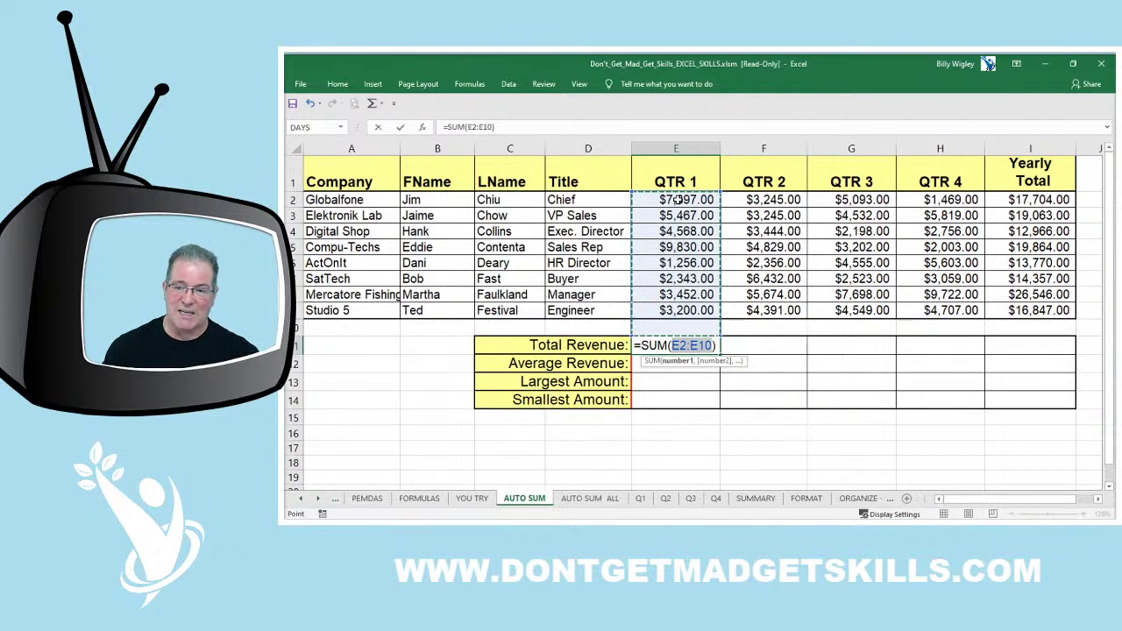
pyautogui.moveTo(676, 200); pyautogui.dragTo(695, 308)
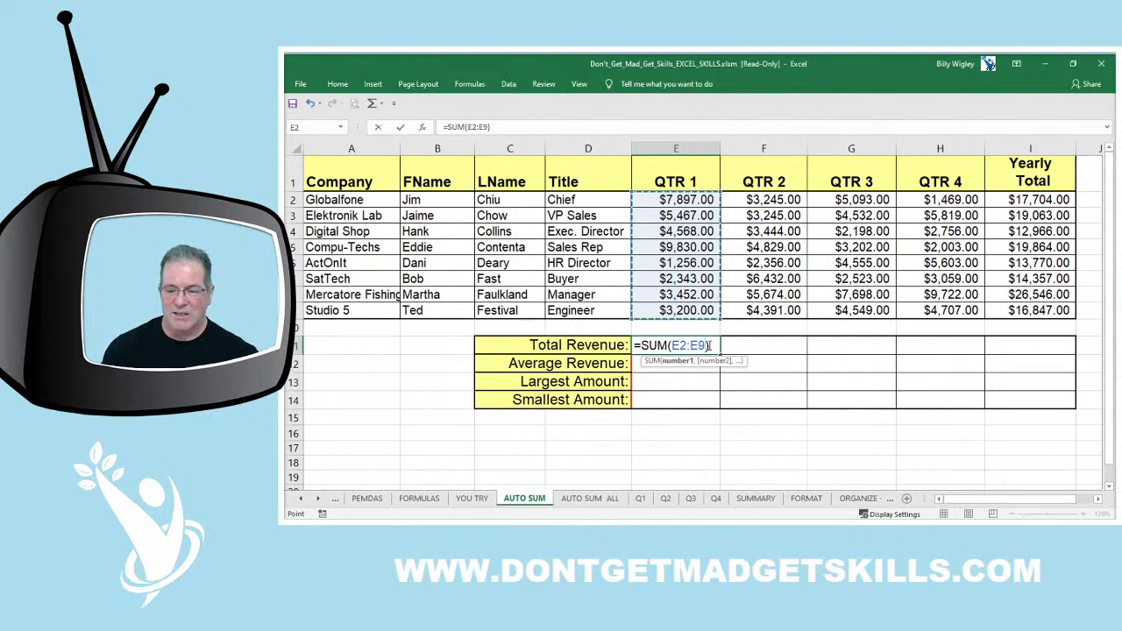
# Step: Try E10 as the end of the SUM range in E11, restore it to E9 and enter the formula
pyautogui.press('BackSpace')
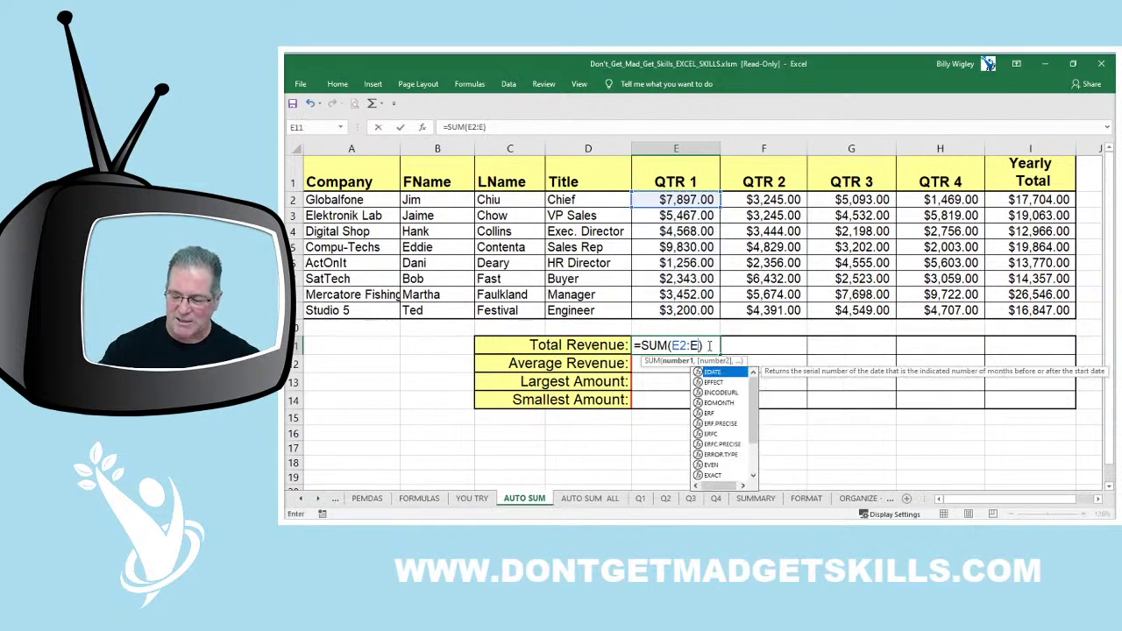
pyautogui.write('10')
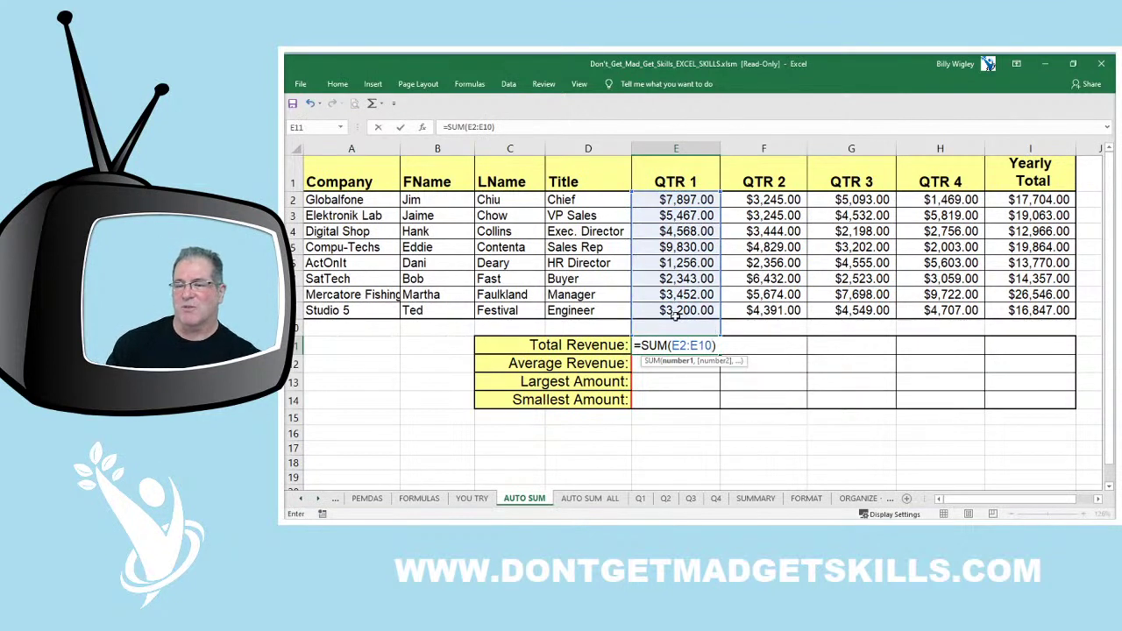
pyautogui.press('BackSpace')
pyautogui.press('BackSpace')
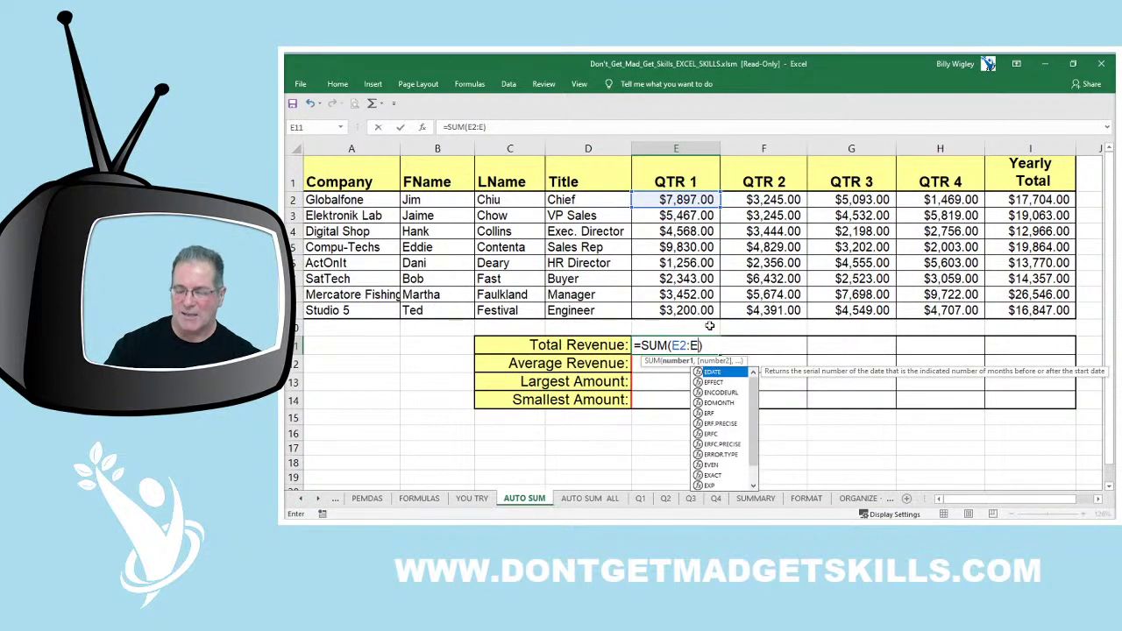
pyautogui.write('9')
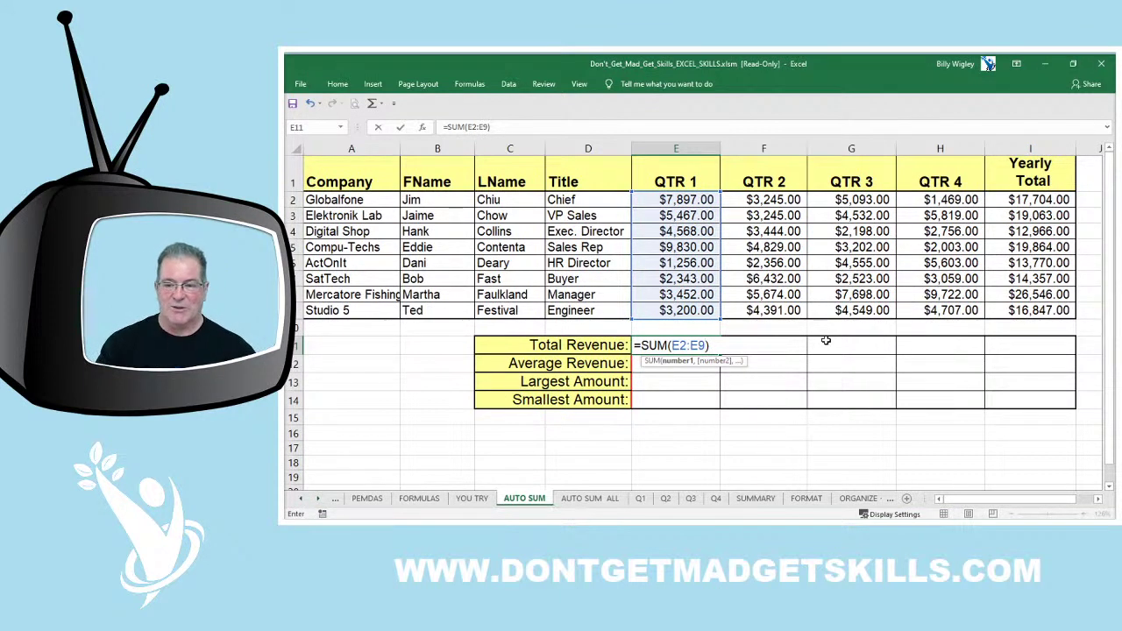
pyautogui.press('Return')
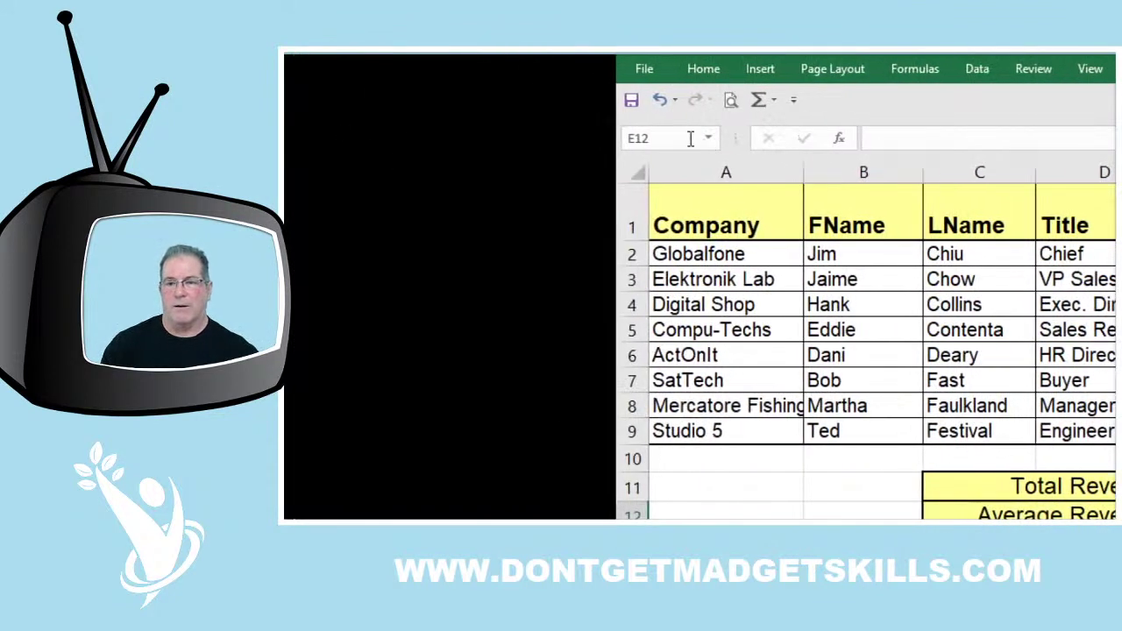
# Step: Calculate the QTR 1 Average Revenue in E12 with AutoSum's Average function over E2:E9
pyautogui.click(773, 100)
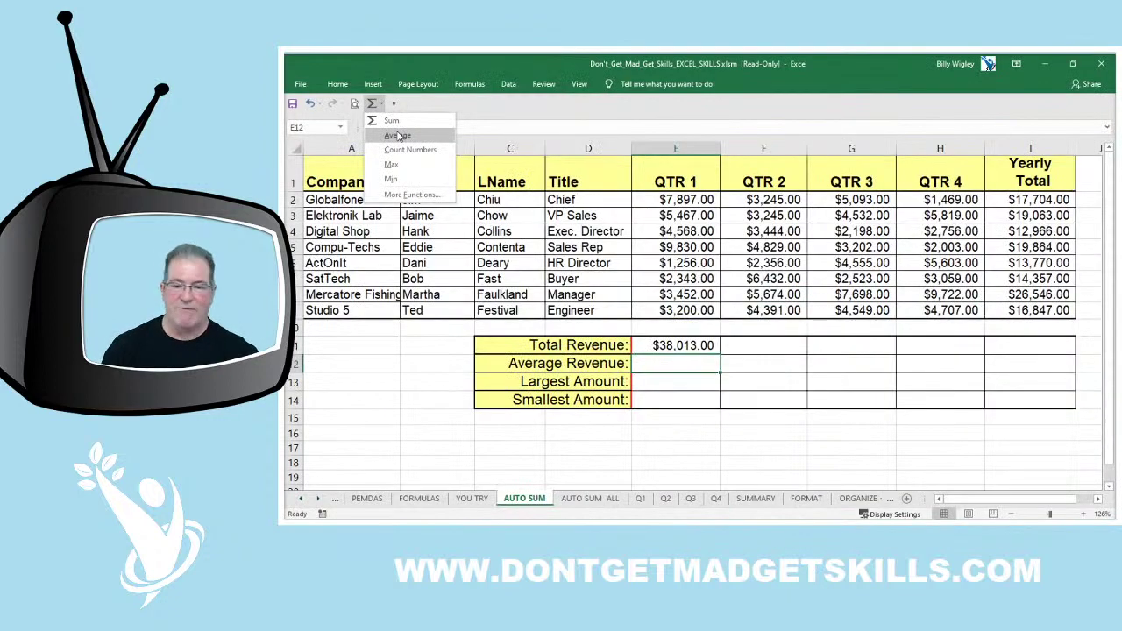
pyautogui.click(396, 136)
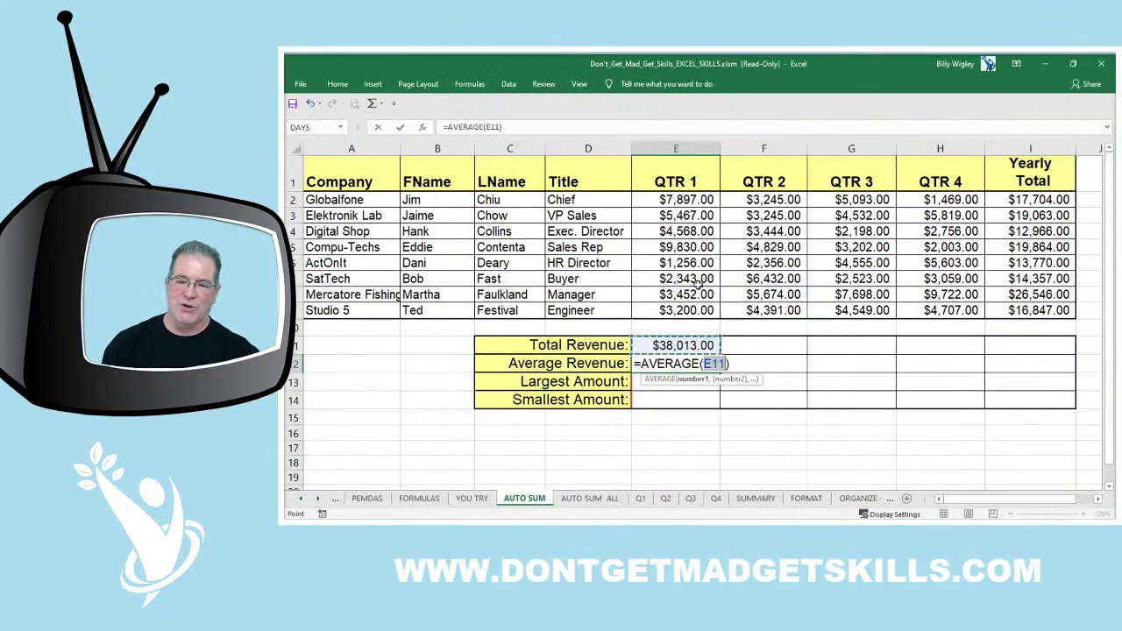
pyautogui.click(684, 200)
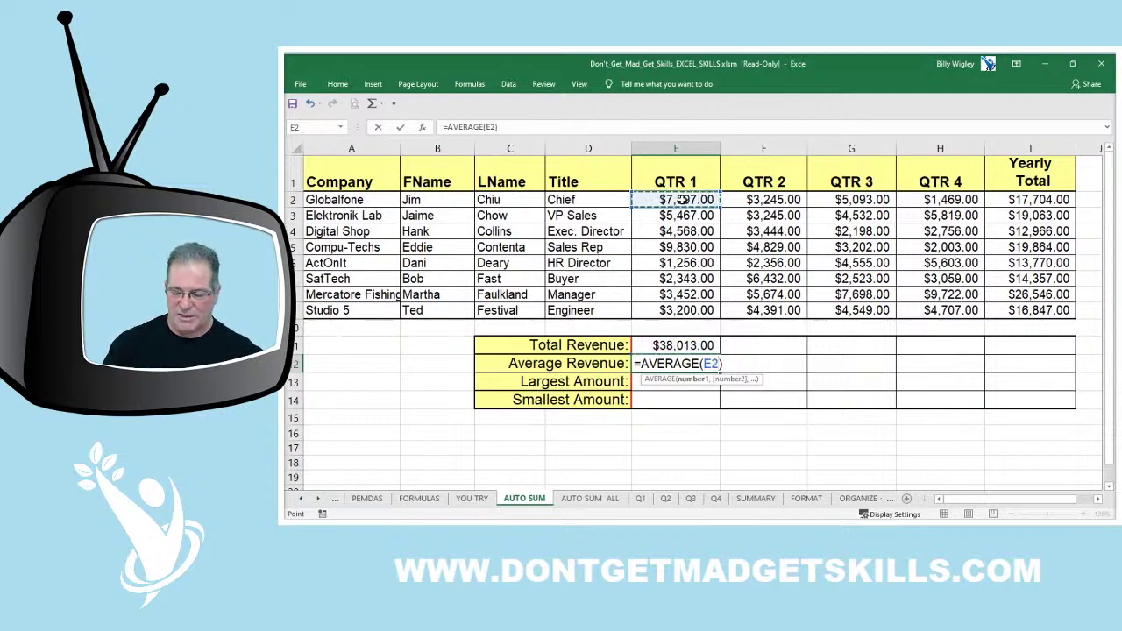
pyautogui.moveTo(684, 200); pyautogui.dragTo(710, 314)
pyautogui.hotkey('ctrl', 'shift', 'Down')
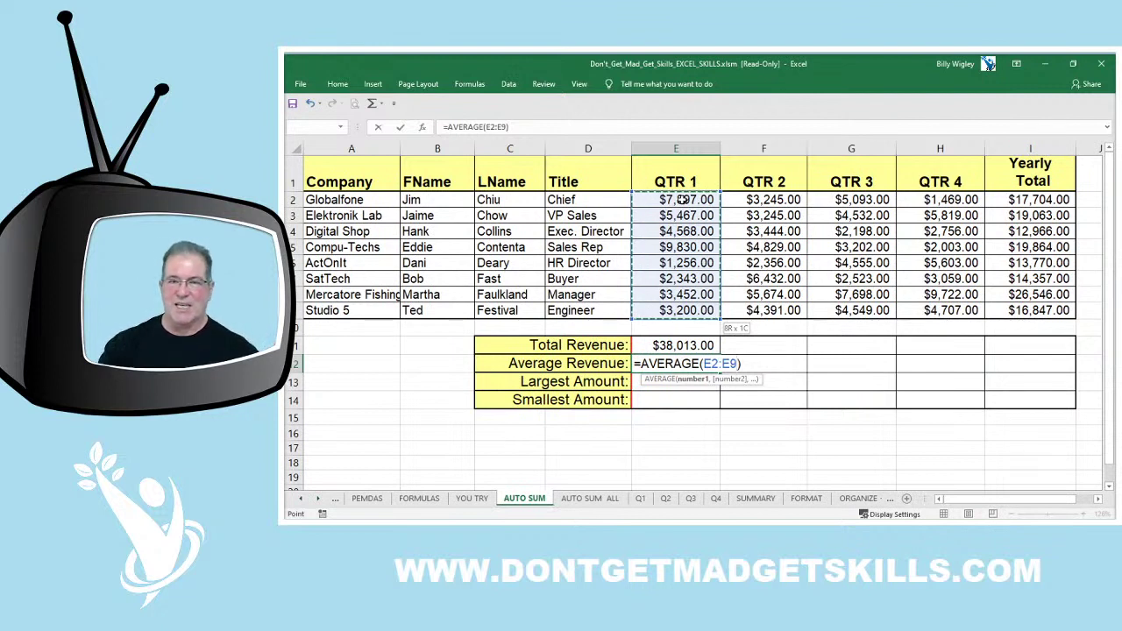
pyautogui.press('Return')
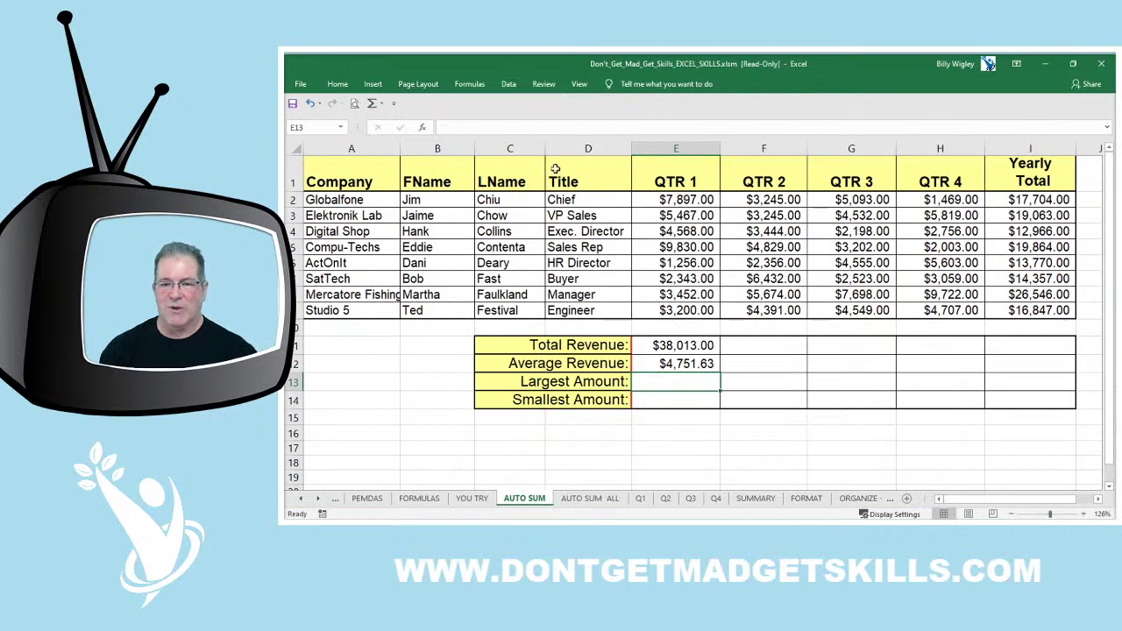
# Step: Find the QTR 1 Largest Amount in E13 with AutoSum's Max function over E2:E9
pyautogui.click(381, 105)
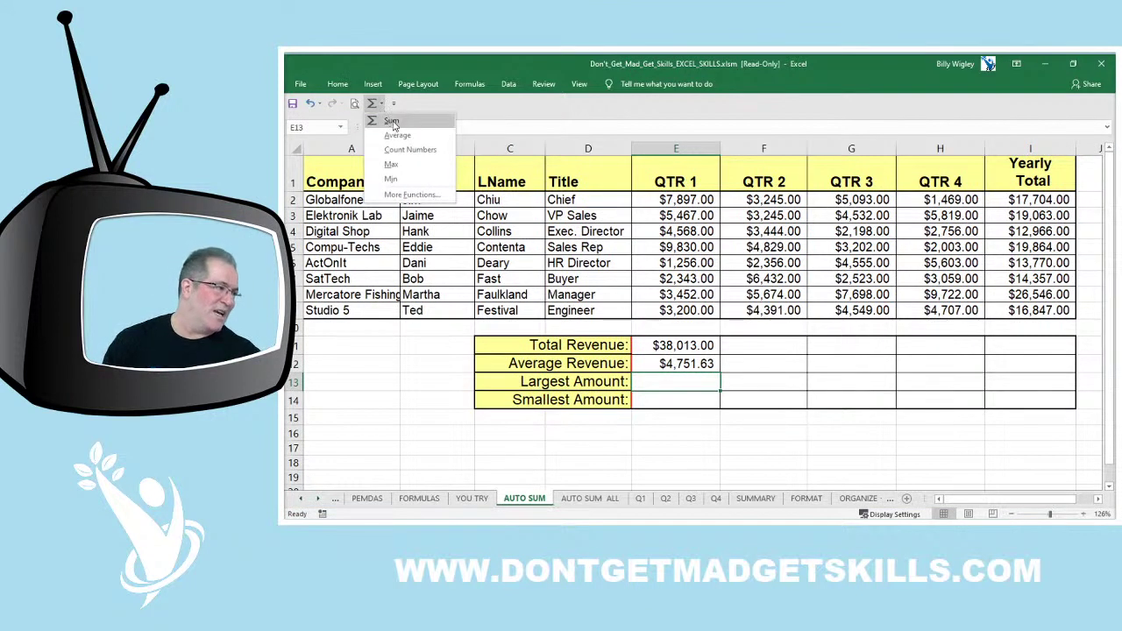
pyautogui.click(414, 167)
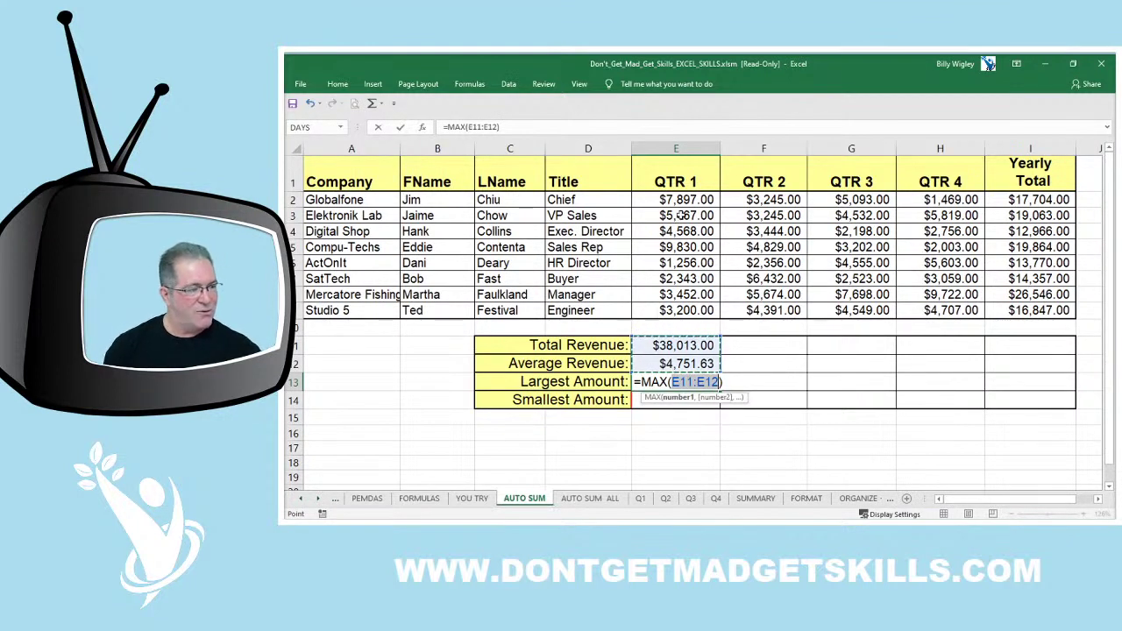
pyautogui.moveTo(681, 200); pyautogui.dragTo(689, 311)
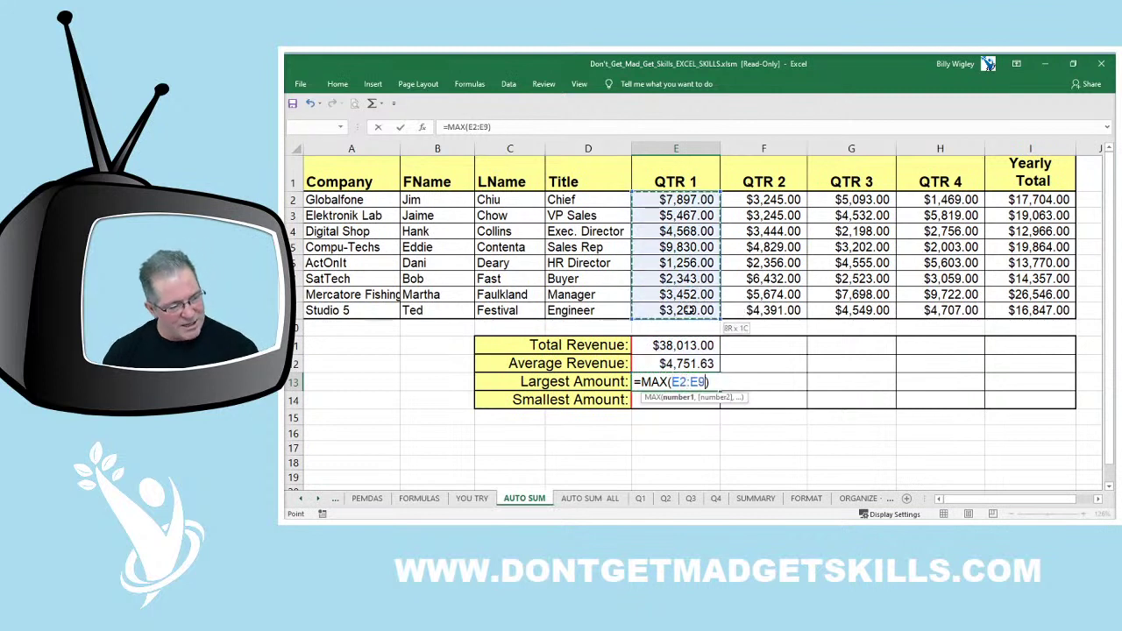
pyautogui.press('Return')
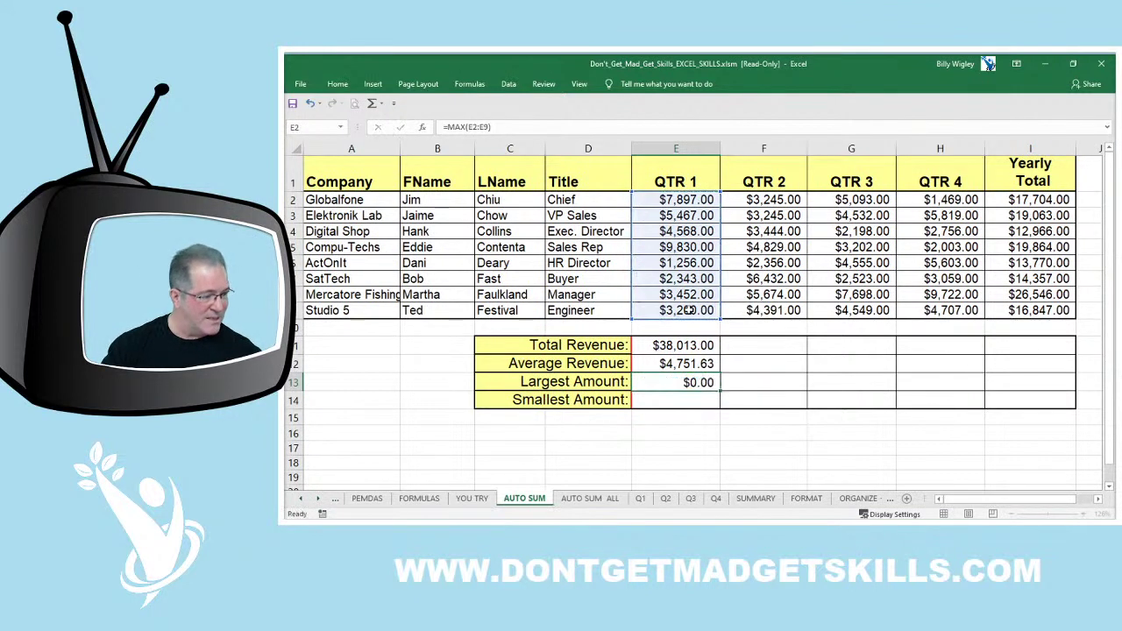
# Step: Find the QTR 1 Smallest Amount in E14 with AutoSum's Min function over E2:E9
pyautogui.click(383, 104)
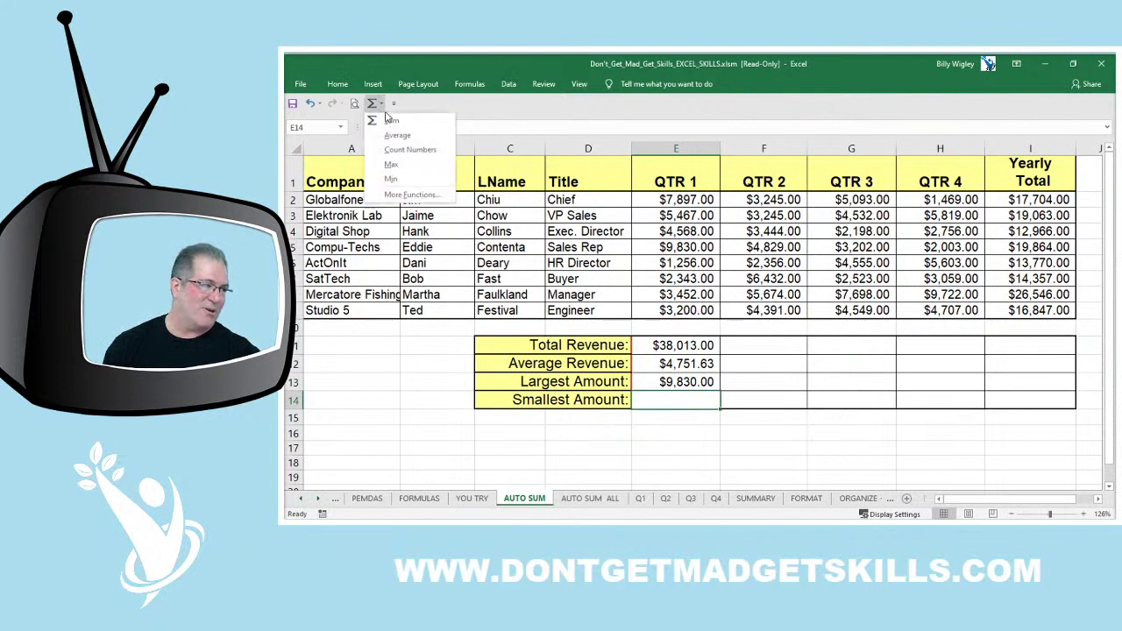
pyautogui.click(412, 180)
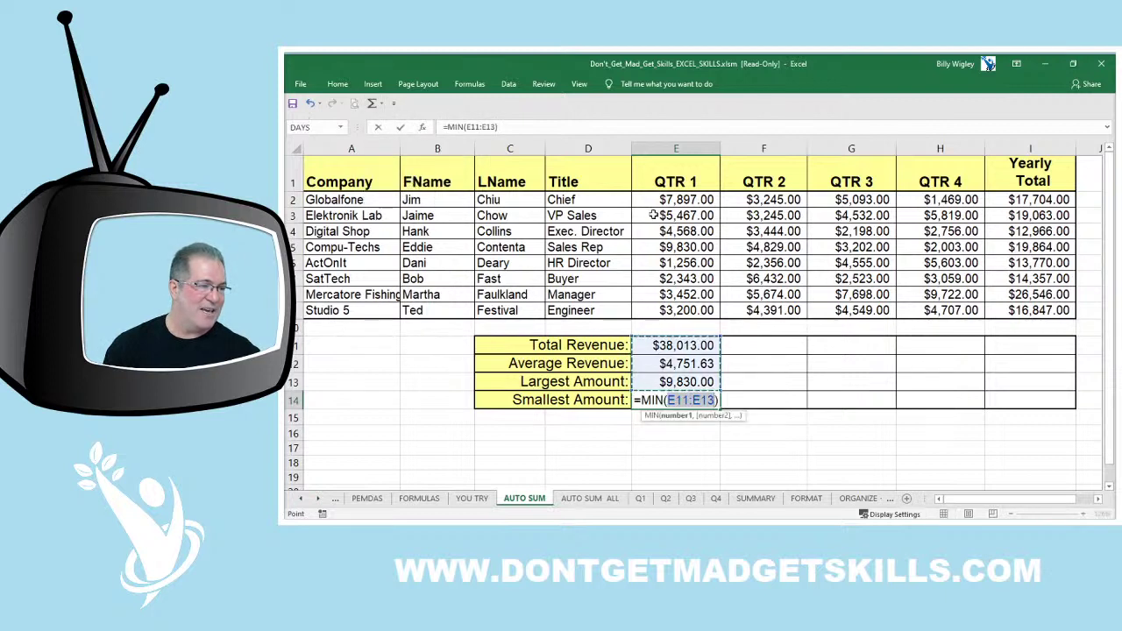
pyautogui.moveTo(659, 201); pyautogui.dragTo(673, 309)
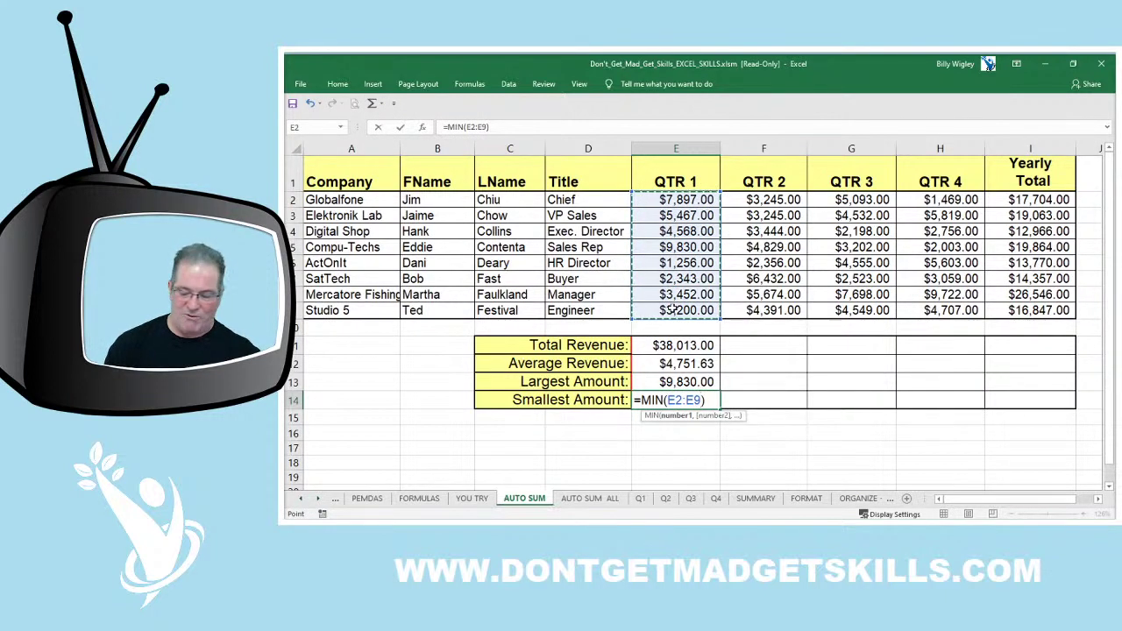
pyautogui.press('Return')
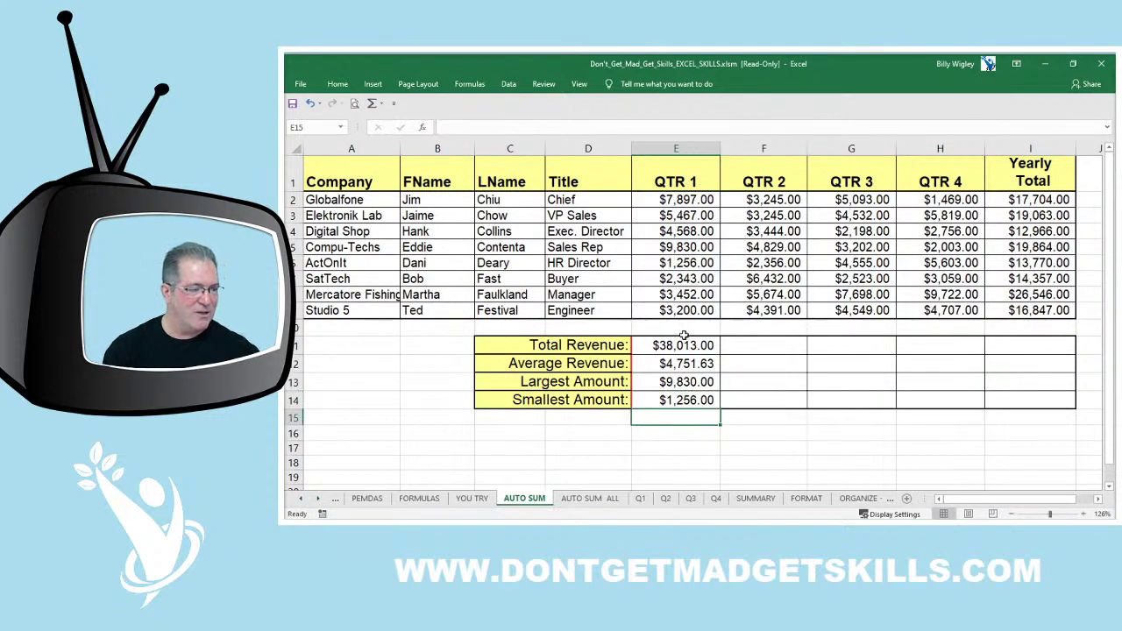
# Step: Show the sheet's formulas, examine those in E11:E14, and switch back to displaying values
pyautogui.click(679, 347)
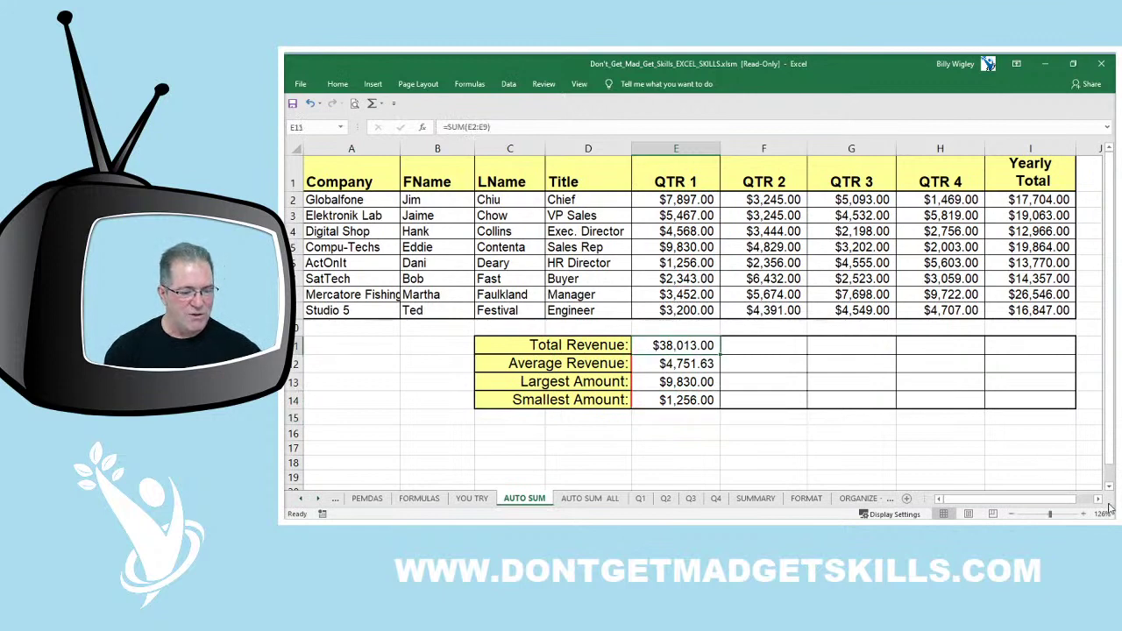
pyautogui.hotkey('ctrl', '`')
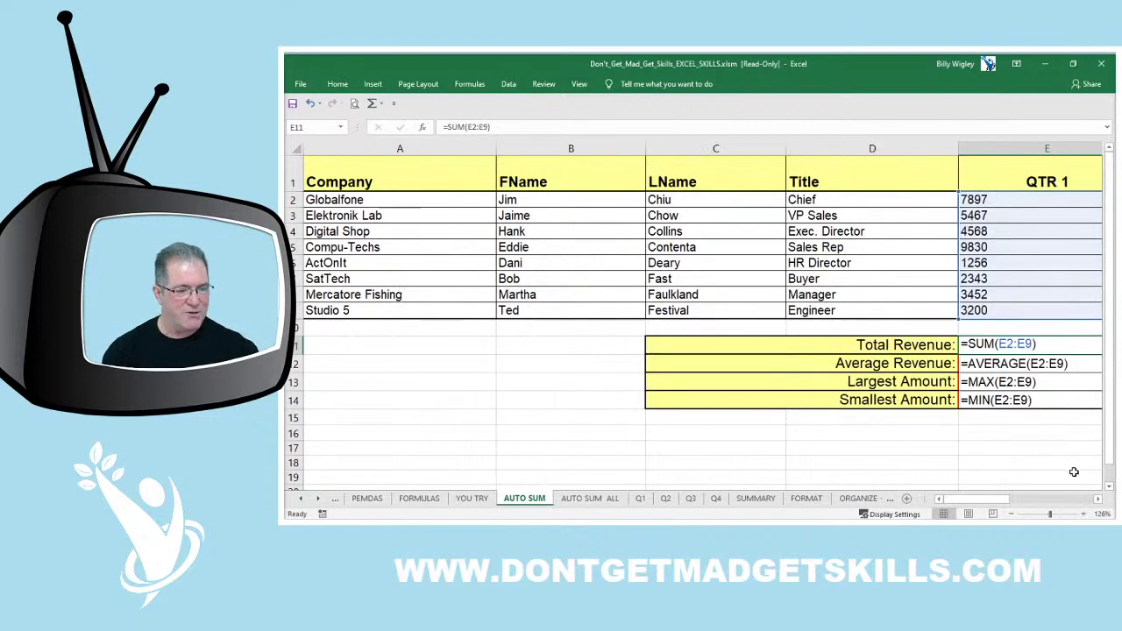
pyautogui.click(1097, 499)
pyautogui.click(1097, 499)
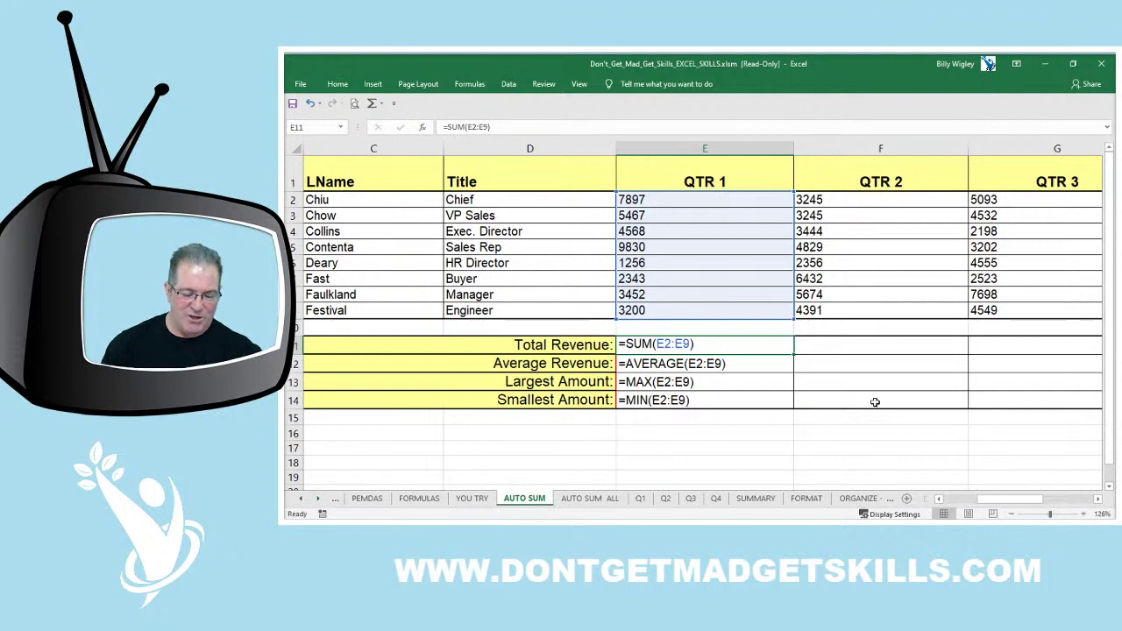
pyautogui.hotkey('ctrl', '`')
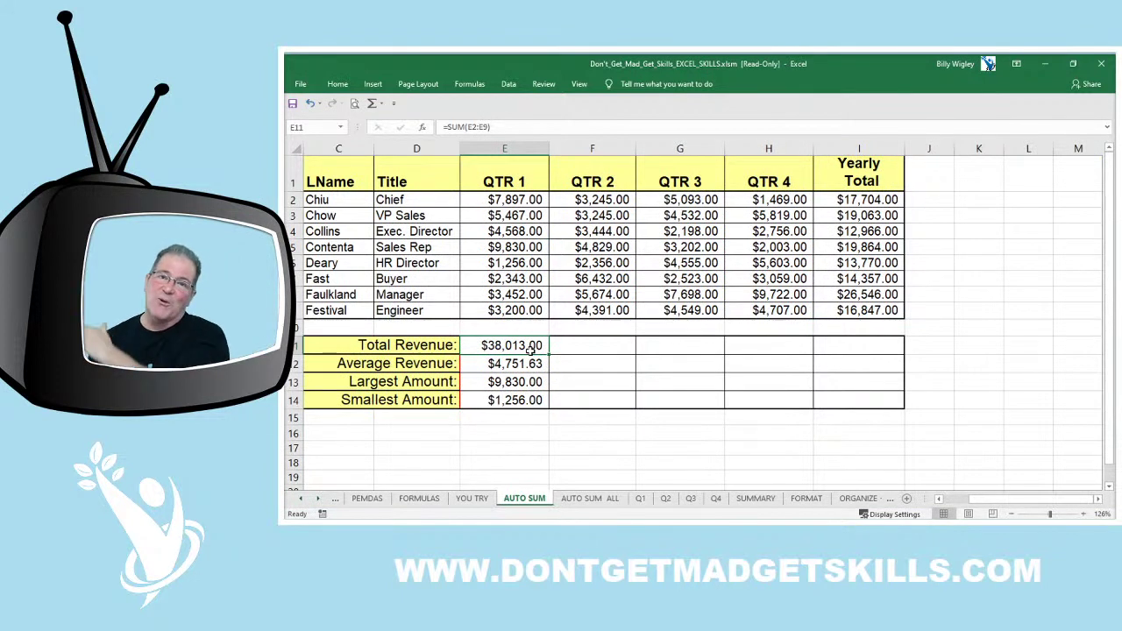
# Step: Fill the four summary formulas in E11:E14 across through column I
pyautogui.moveTo(531, 349); pyautogui.dragTo(536, 400)
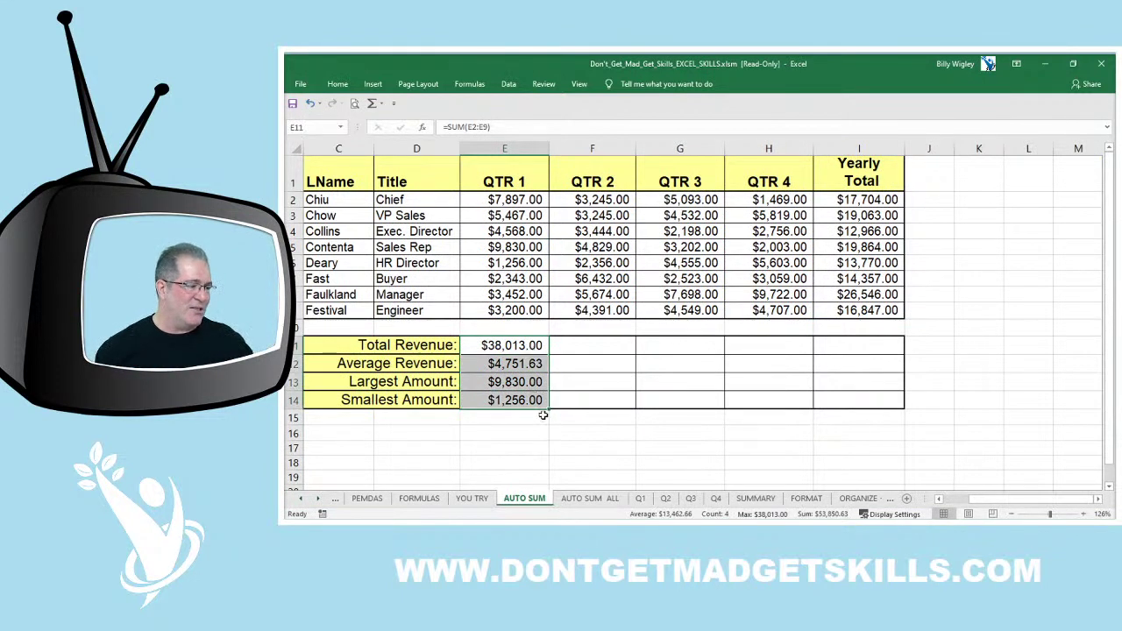
pyautogui.moveTo(547, 410); pyautogui.dragTo(877, 419)
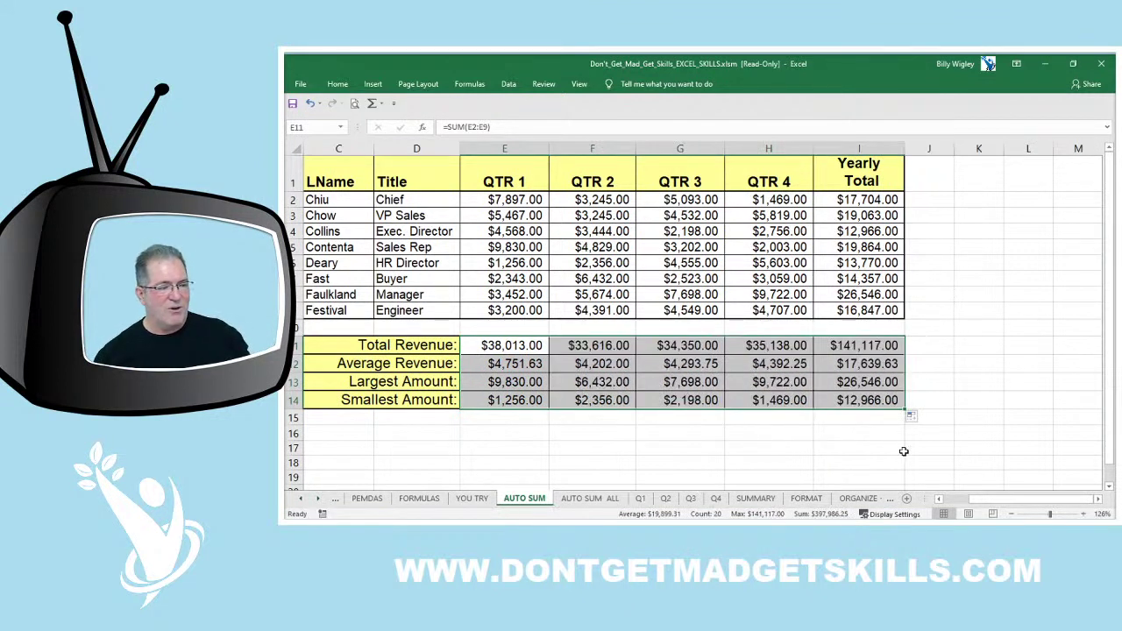
pyautogui.click(979, 341)
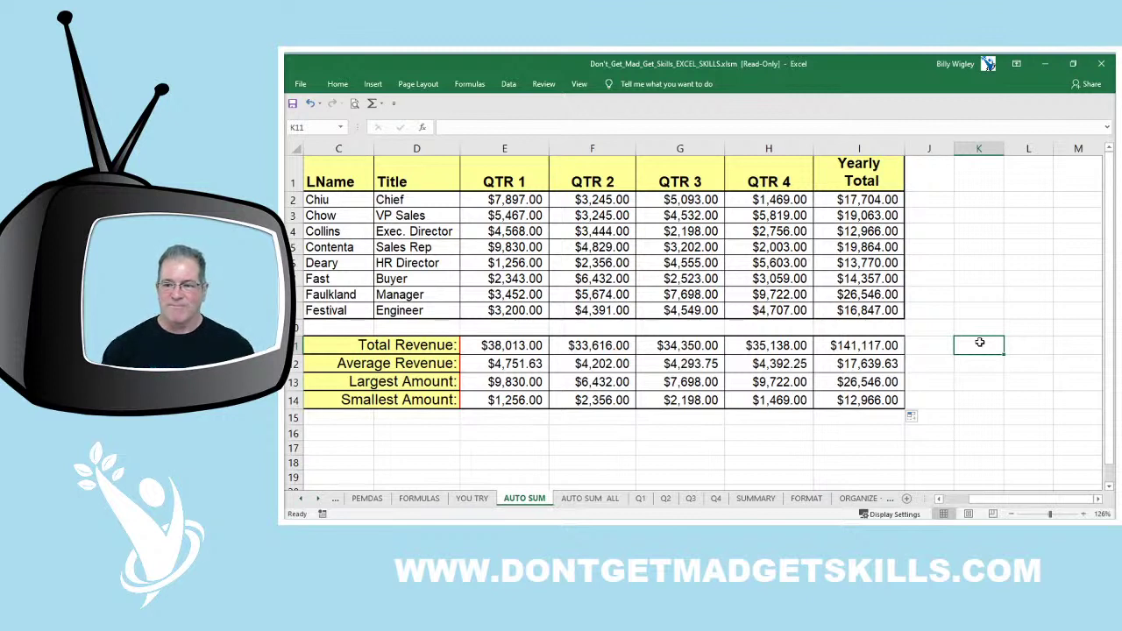
# Step: Insert a blank row above row 4 of the revenue table
pyautogui.click(290, 232)
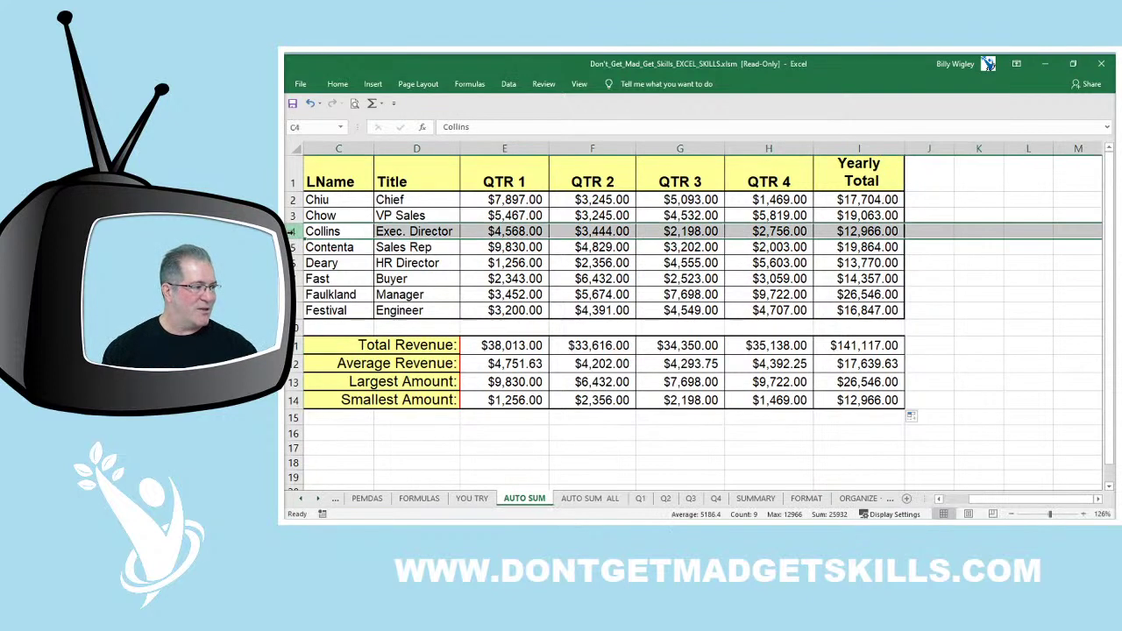
pyautogui.hotkey('ctrl', 'shift', '+')
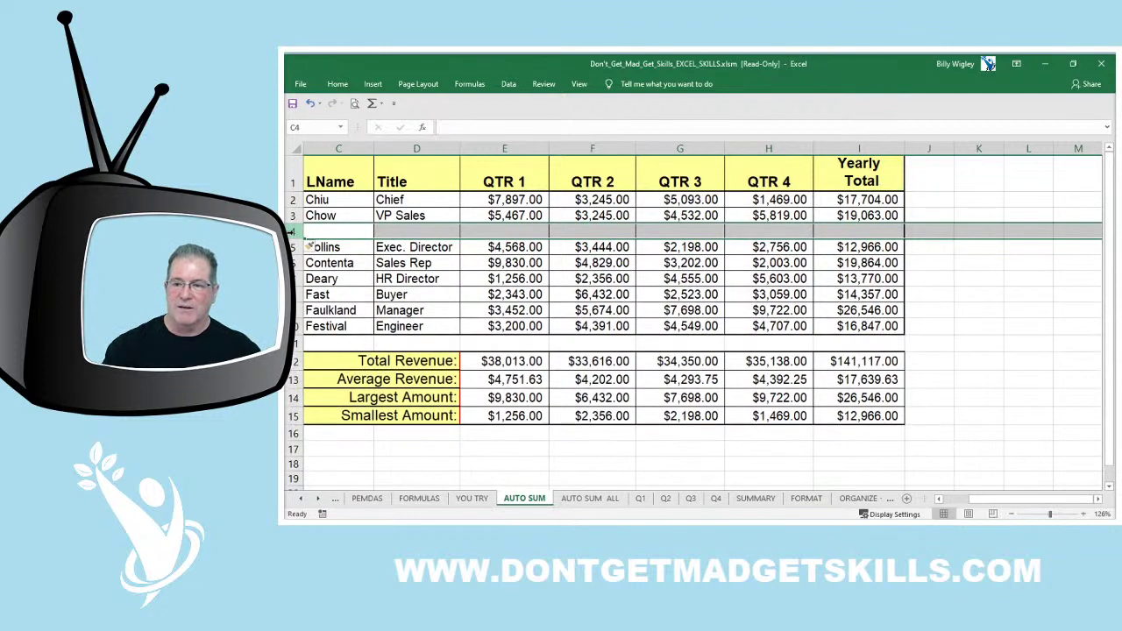
# Step: Enter 10000 as the QTR 4 amount in cell H4 of the inserted row
pyautogui.click(760, 233)
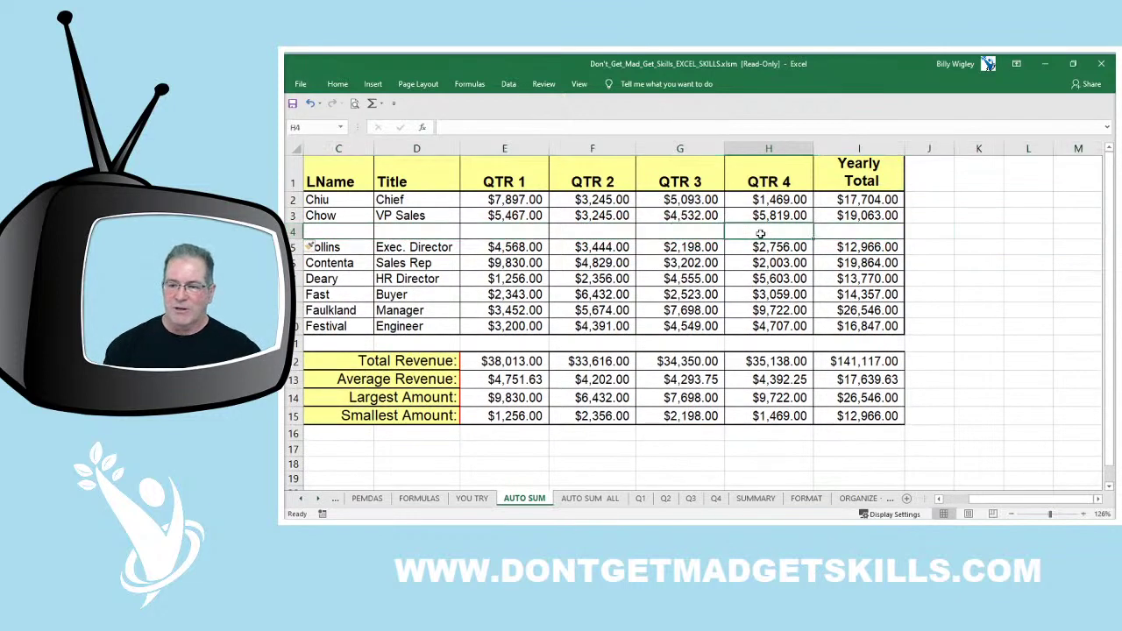
pyautogui.write('100')
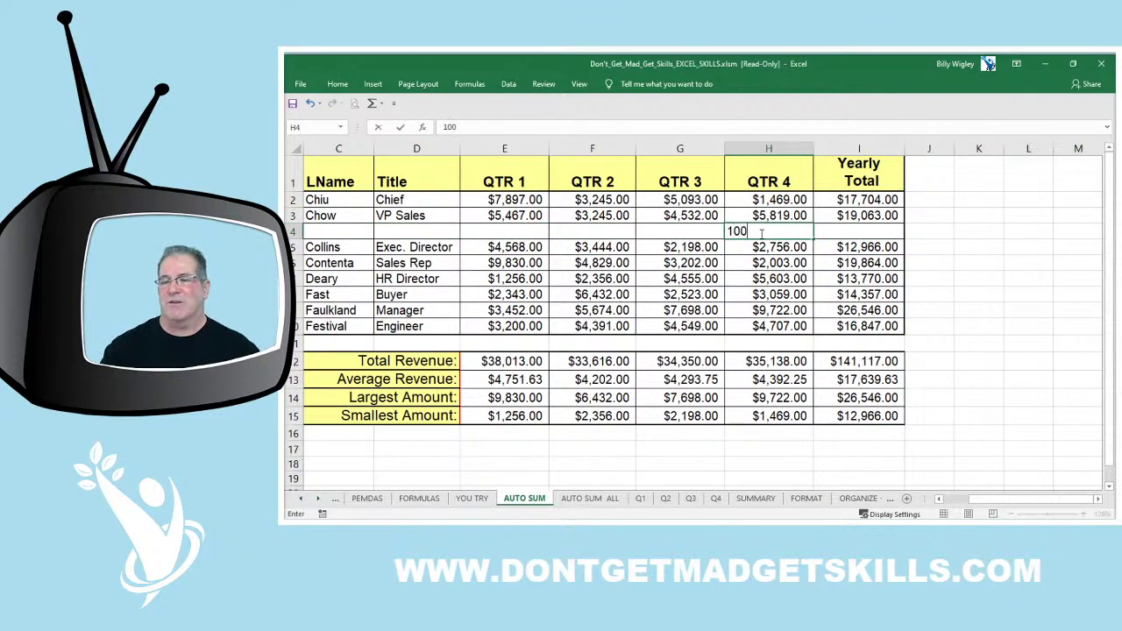
pyautogui.write('00')
pyautogui.press('Return')
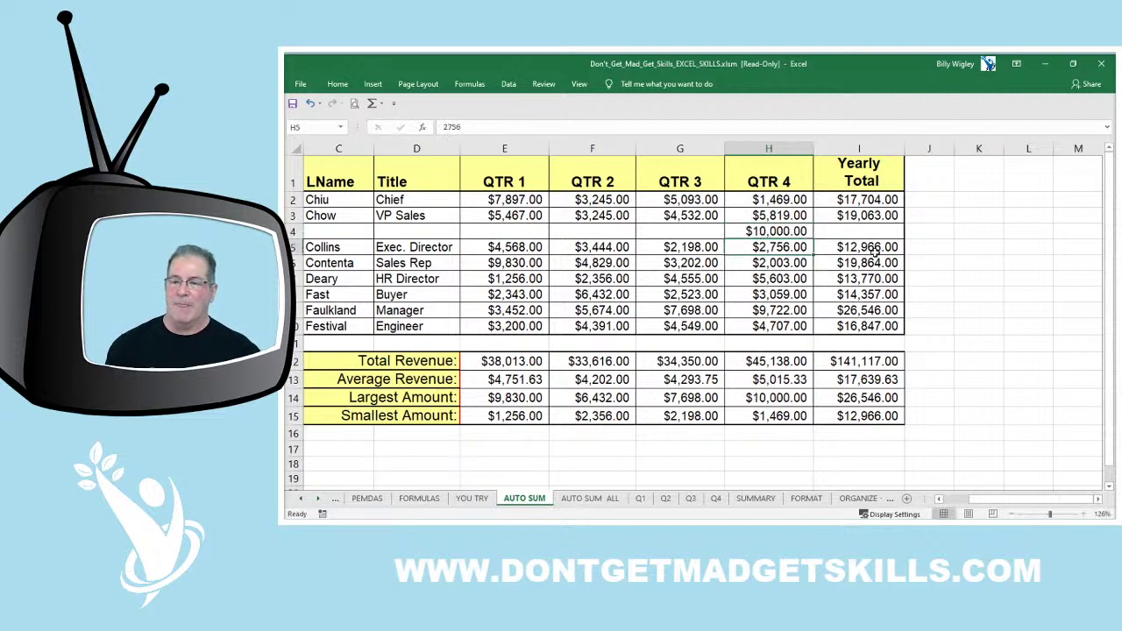
# Step: Inspect the Yearly Total formula in I3 and try AutoSum in the empty cell I4
pyautogui.doubleClick(870, 217)
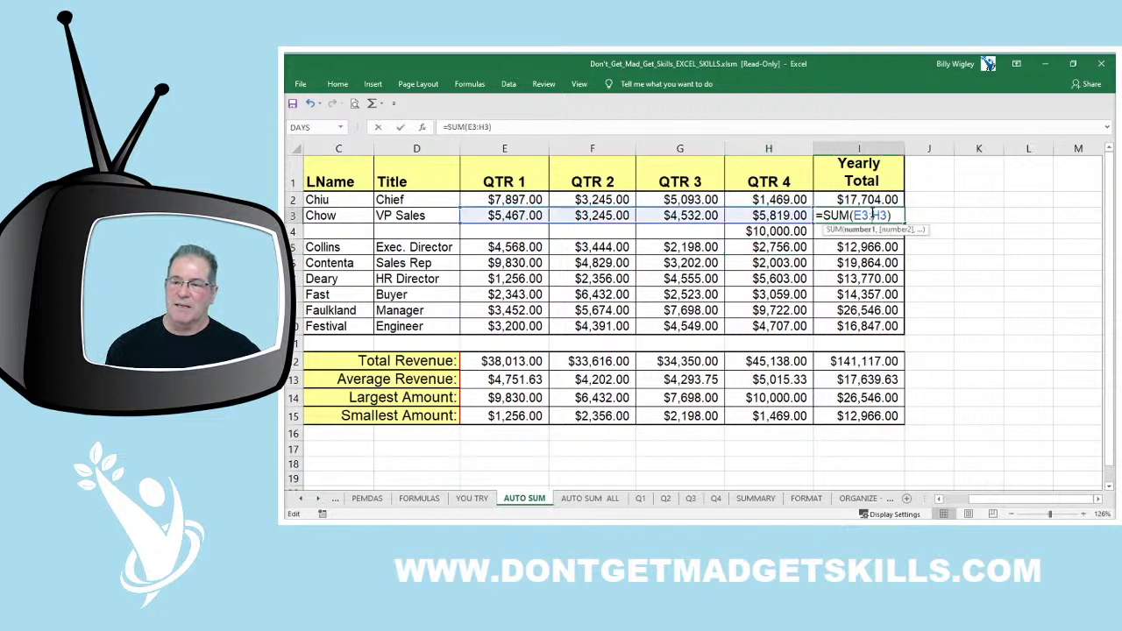
pyautogui.press('Return')
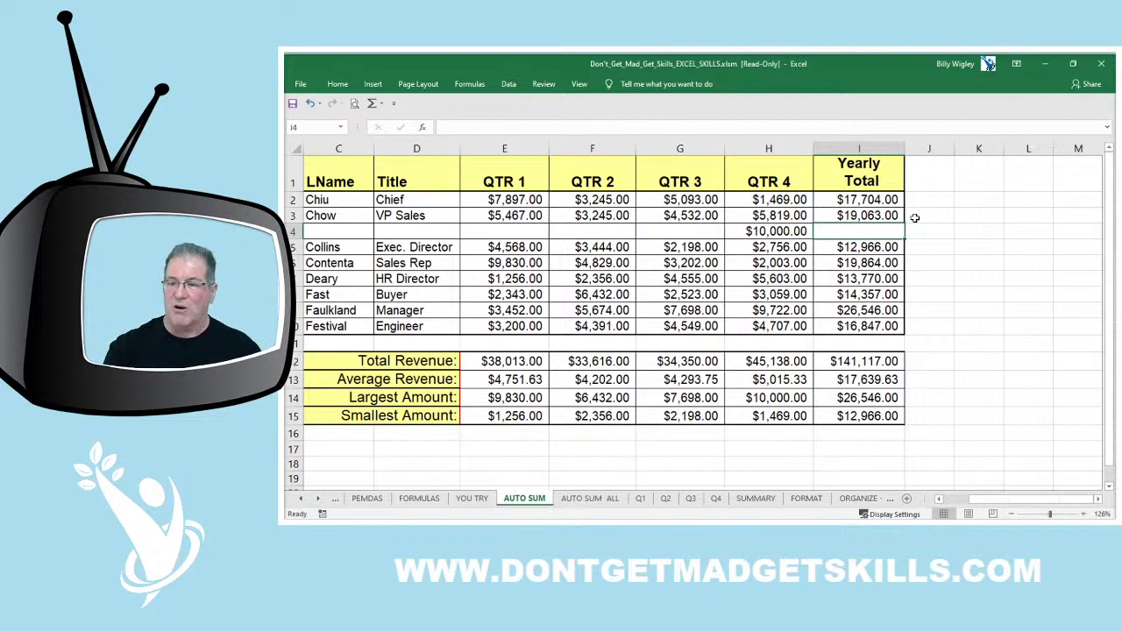
pyautogui.hotkey('alt', '=')
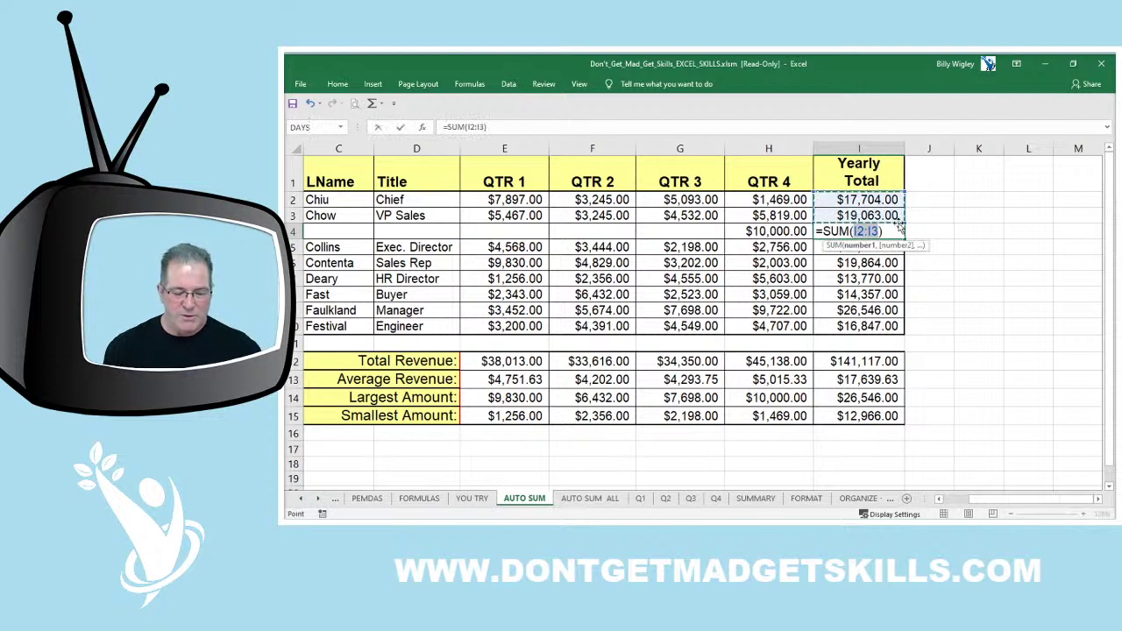
pyautogui.press('Escape')
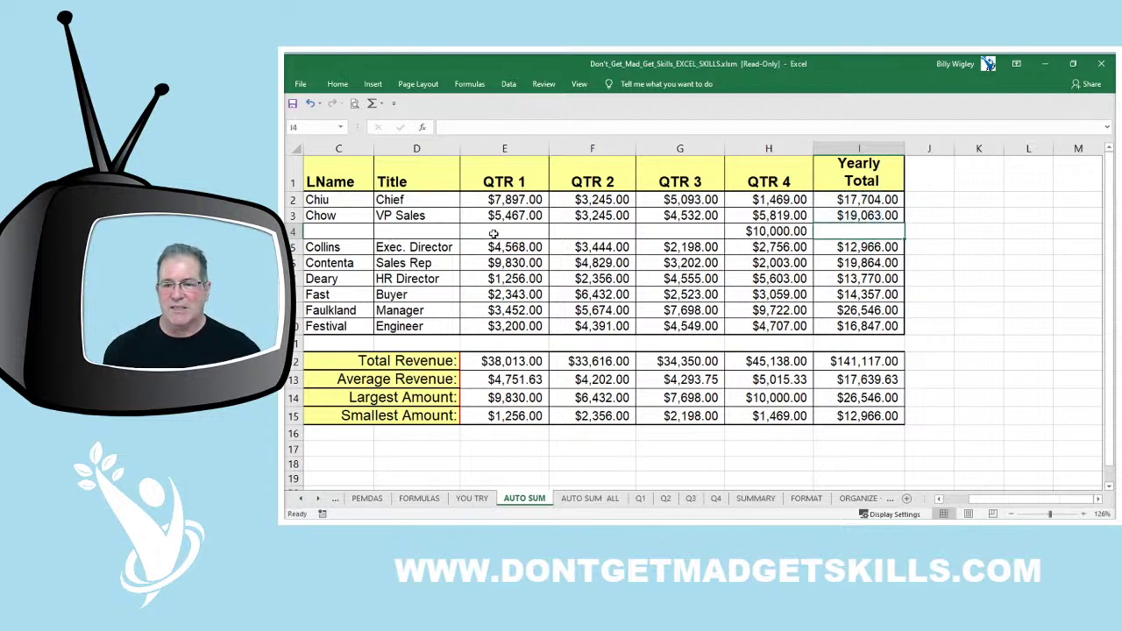
# Step: Total E4:H4 into the Yearly Total cell I4 with AutoSum and inspect the resulting formula
pyautogui.moveTo(493, 233); pyautogui.dragTo(768, 232)
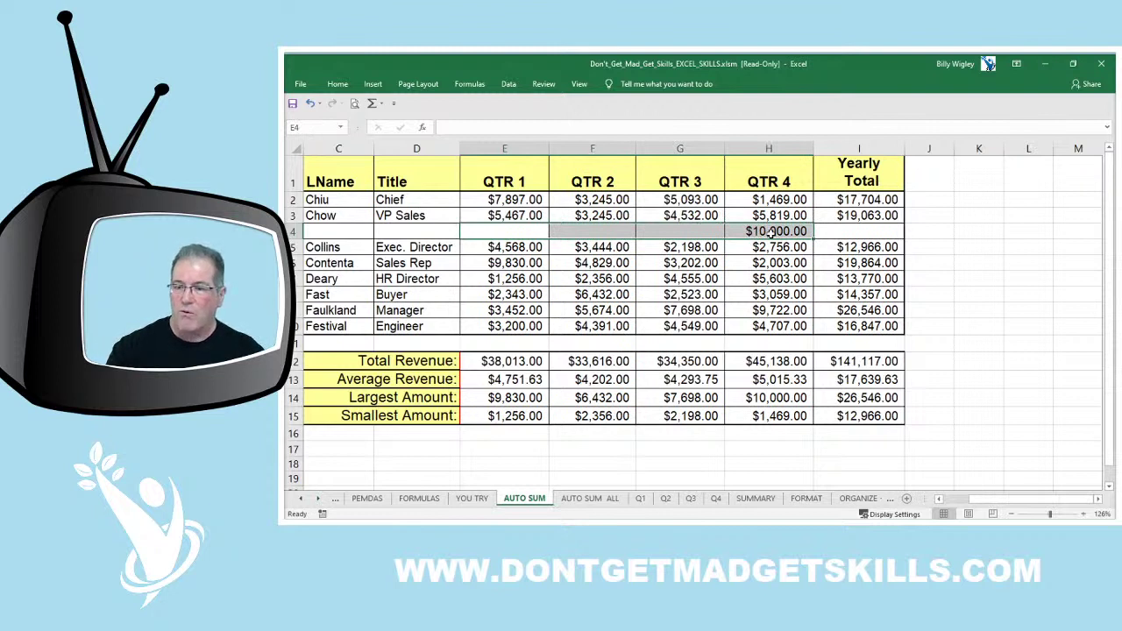
pyautogui.hotkey('alt', '=')
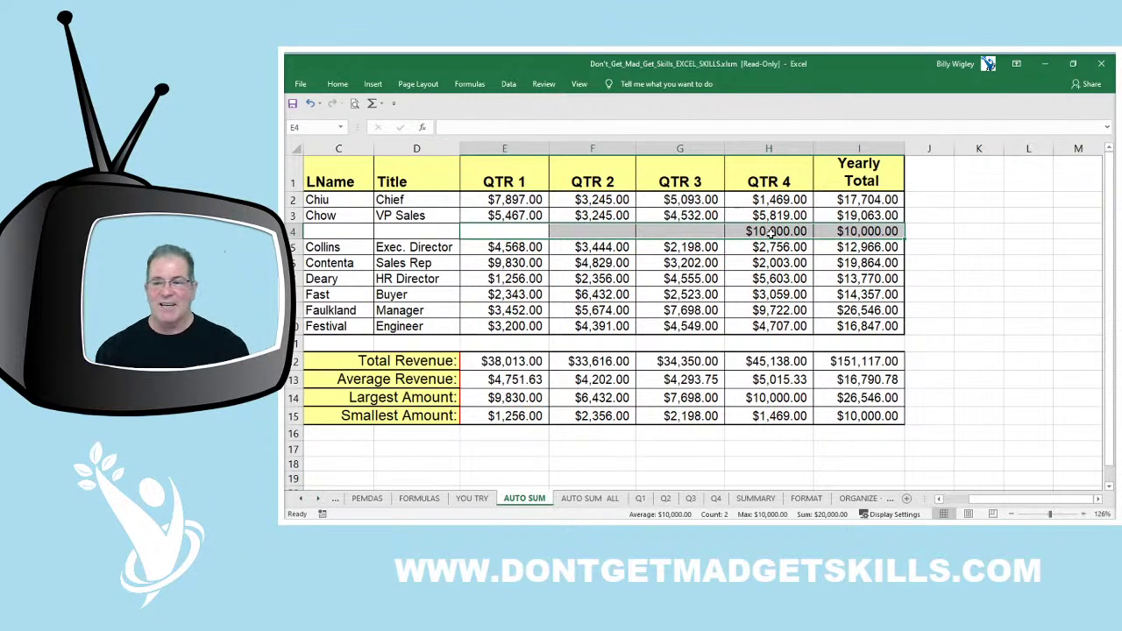
pyautogui.doubleClick(871, 234)
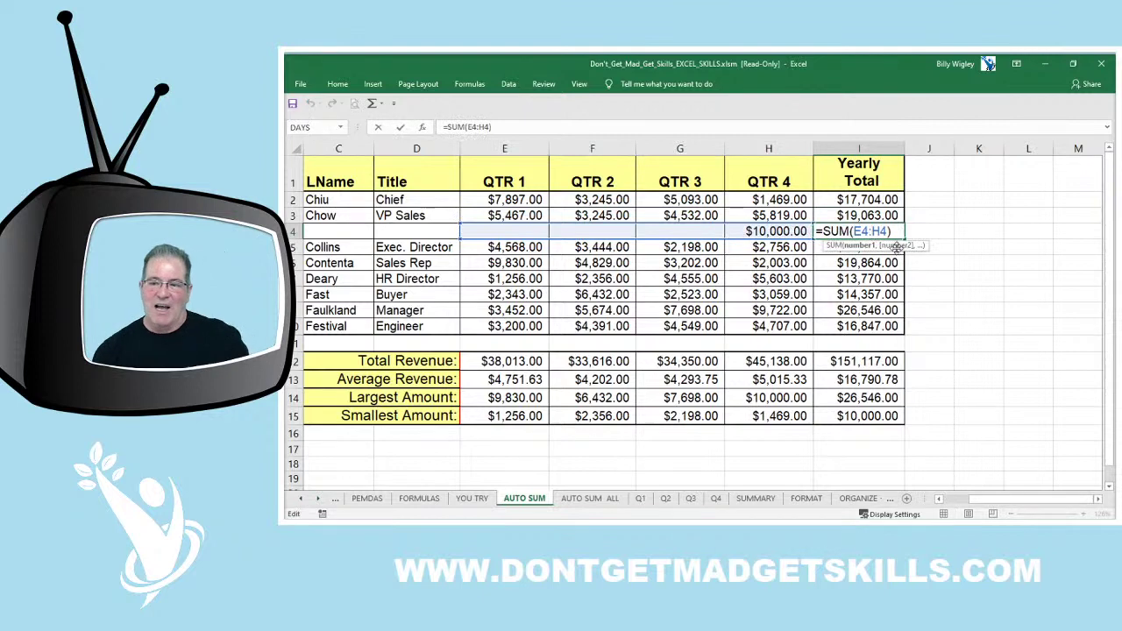
pyautogui.press('Escape')
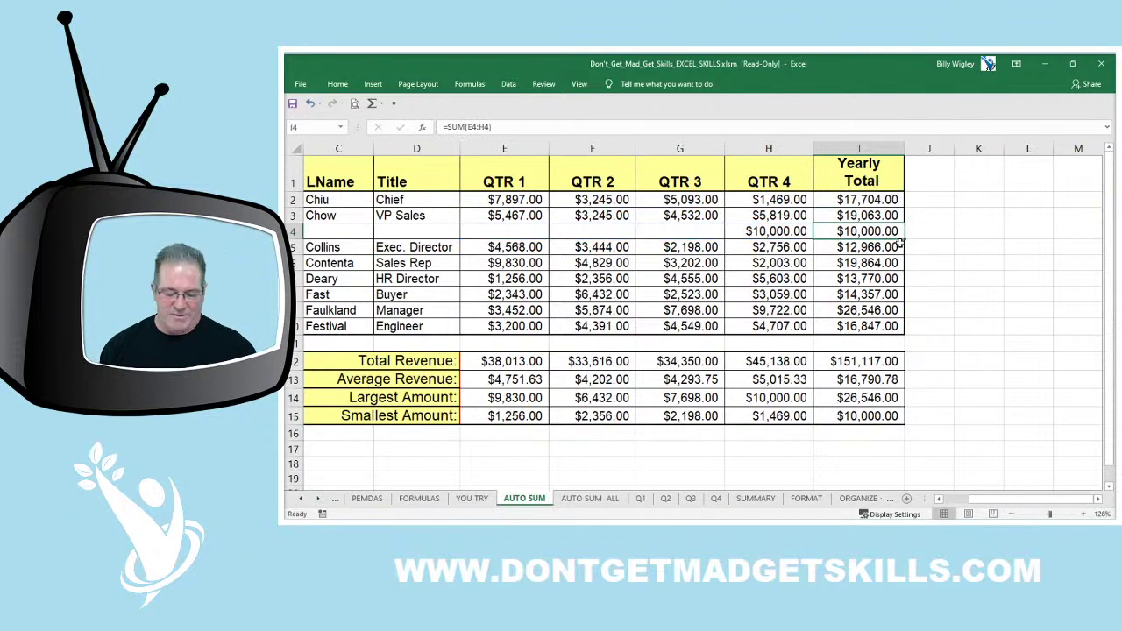
# Step: Undo the Yearly Total in I4, the QTR 4 entry in H4 and the row insertion
pyautogui.hotkey('ctrl', 'z')
pyautogui.hotkey('ctrl', 'z')
pyautogui.hotkey('ctrl', 'z')
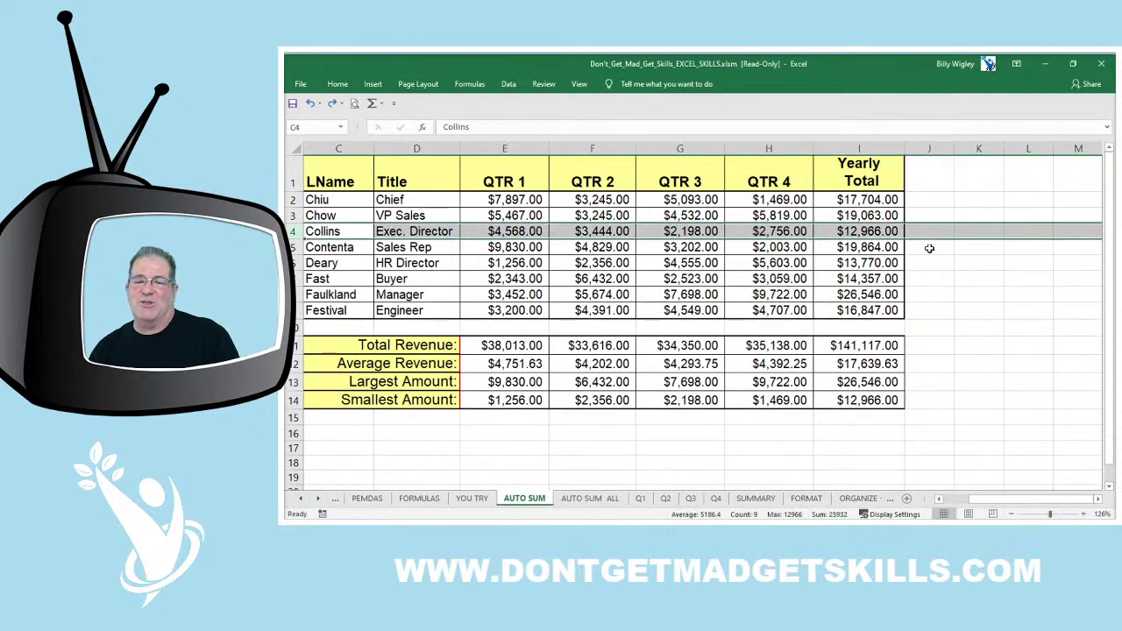
# Step: Leave the revenue table and open the AUTO SUM ALL sheet with the Monthly Sales Report
pyautogui.click(879, 203)
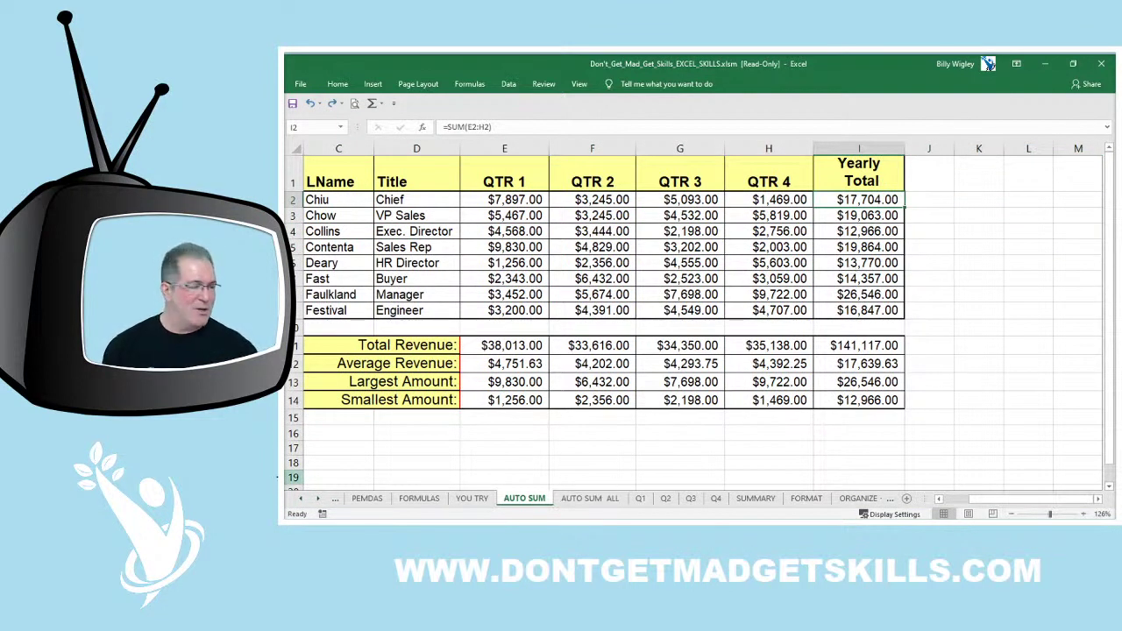
pyautogui.click(590, 499)
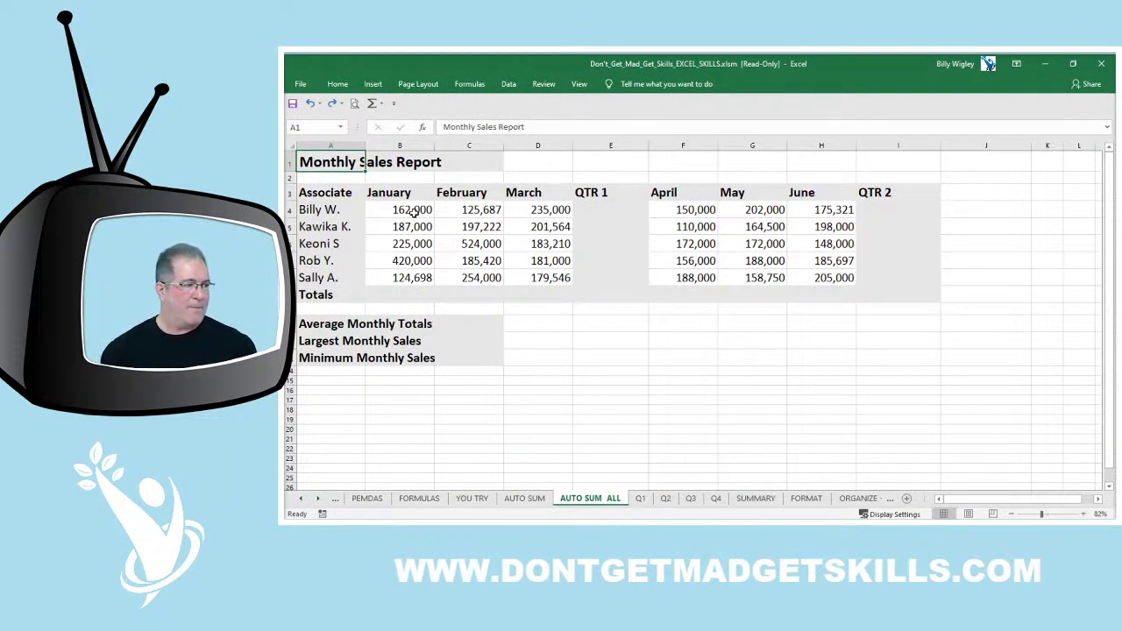
# Step: Try totalling B4:D4 into the QTR 1 cell E4 with AutoSum, inspect its formula, and undo it
pyautogui.moveTo(412, 209); pyautogui.dragTo(553, 207)
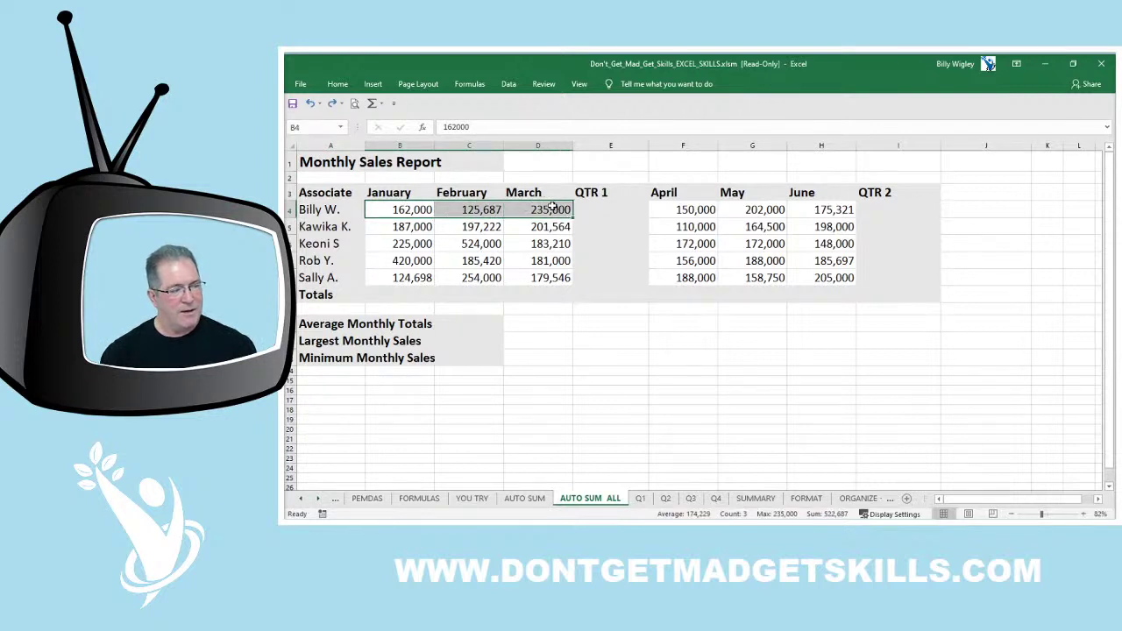
pyautogui.hotkey('alt', '=')
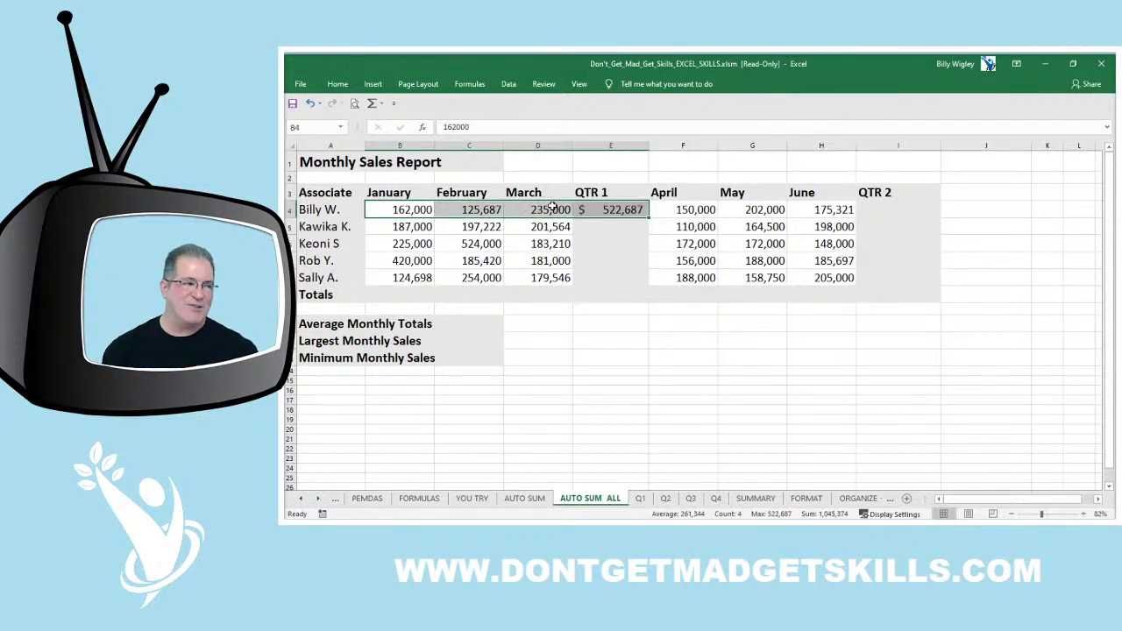
pyautogui.doubleClick(604, 213)
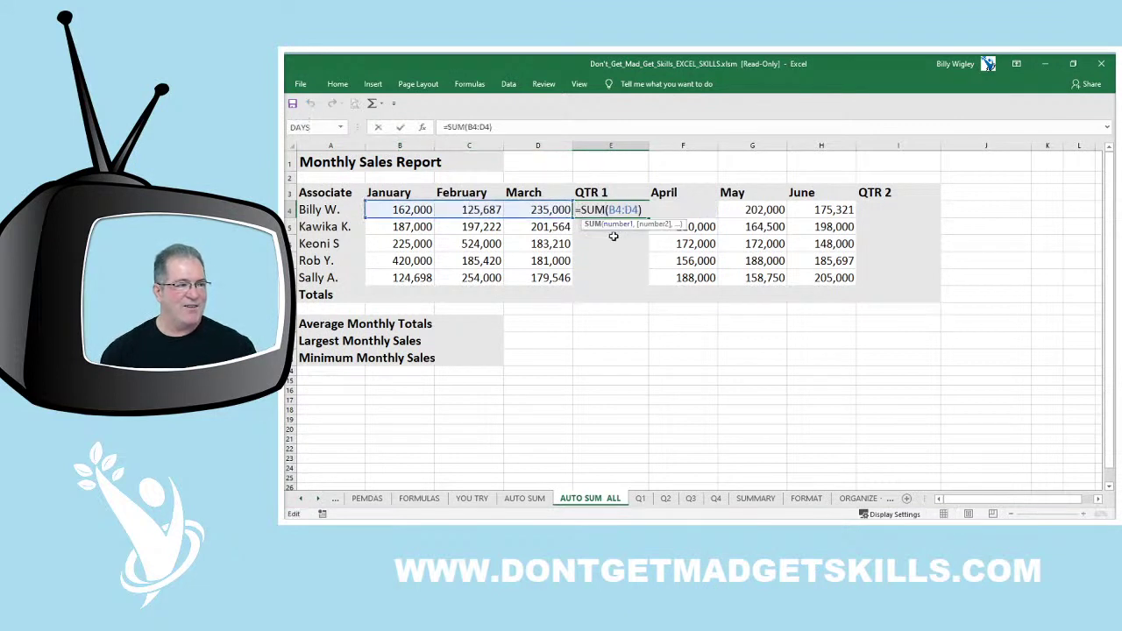
pyautogui.press('Escape')
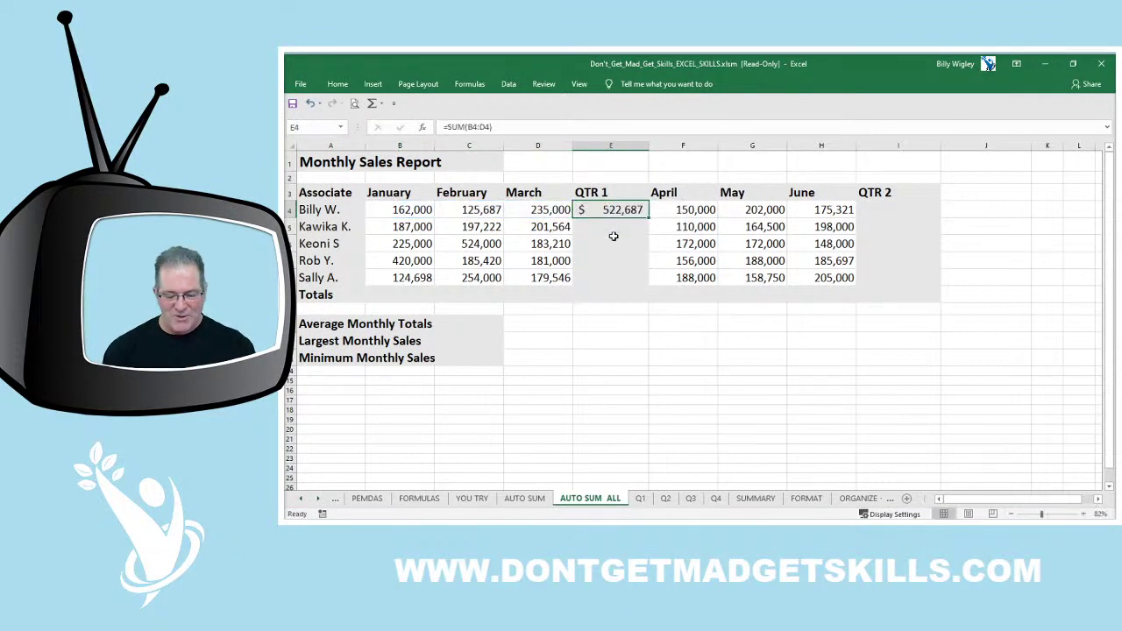
pyautogui.hotkey('ctrl', 'z')
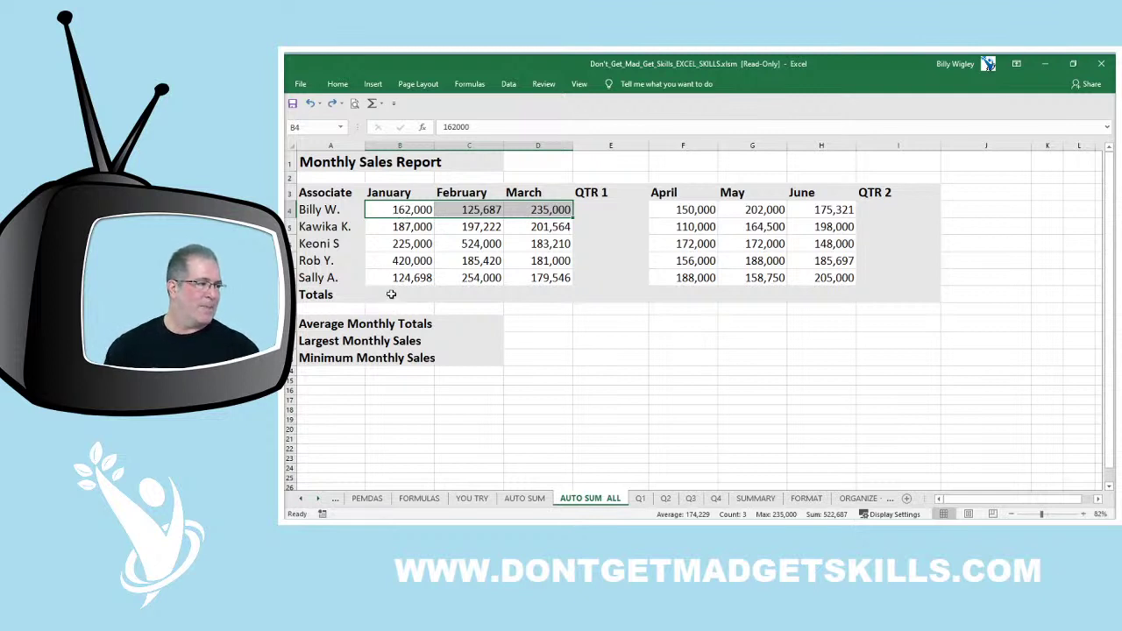
# Step: Fill the Totals row B9:I9, QTR 1 cells E4:E8 and QTR 2 cells I4:I8 together with AutoSum
pyautogui.moveTo(391, 295); pyautogui.dragTo(557, 290)
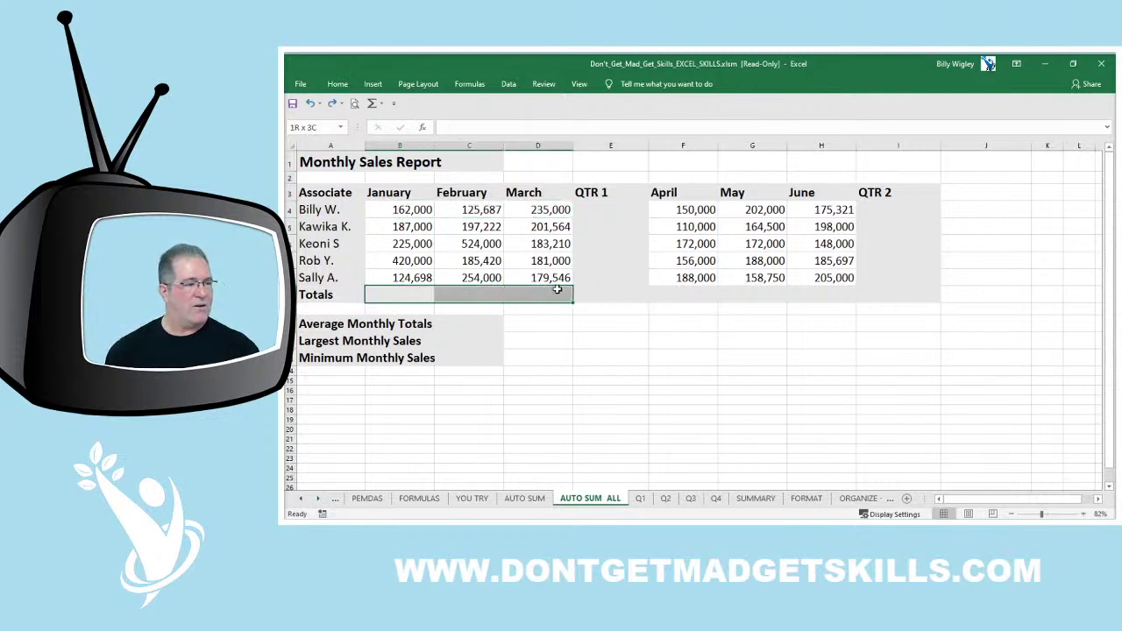
pyautogui.click(610, 209)
pyautogui.moveTo(610, 209); pyautogui.dragTo(601, 275)
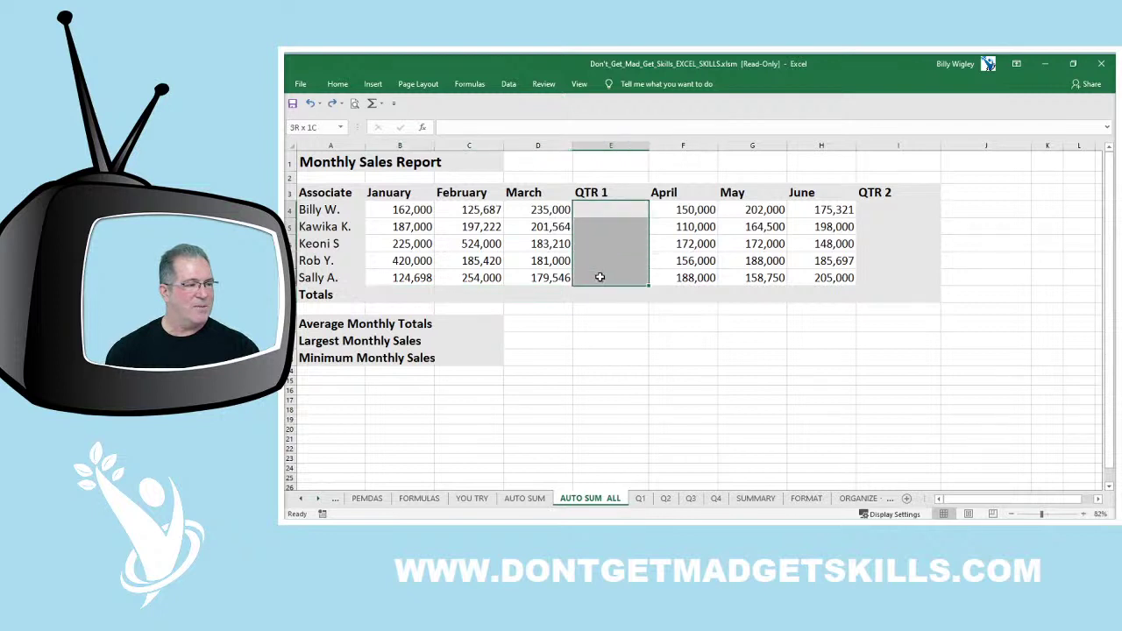
pyautogui.moveTo(407, 295); pyautogui.dragTo(879, 290)
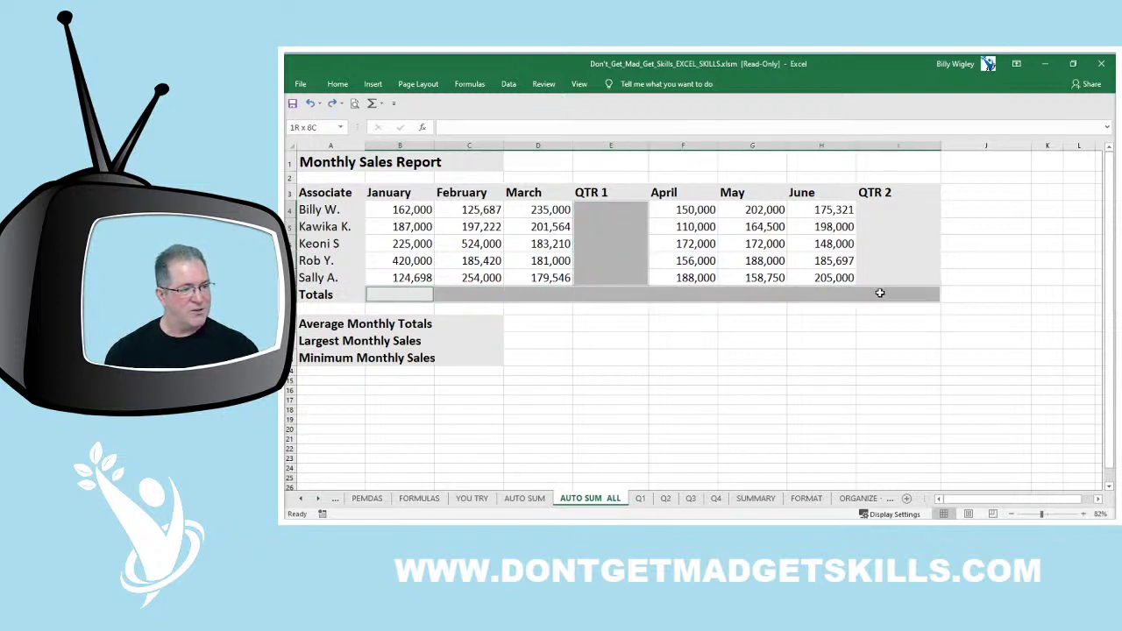
pyautogui.moveTo(896, 210); pyautogui.dragTo(898, 266)
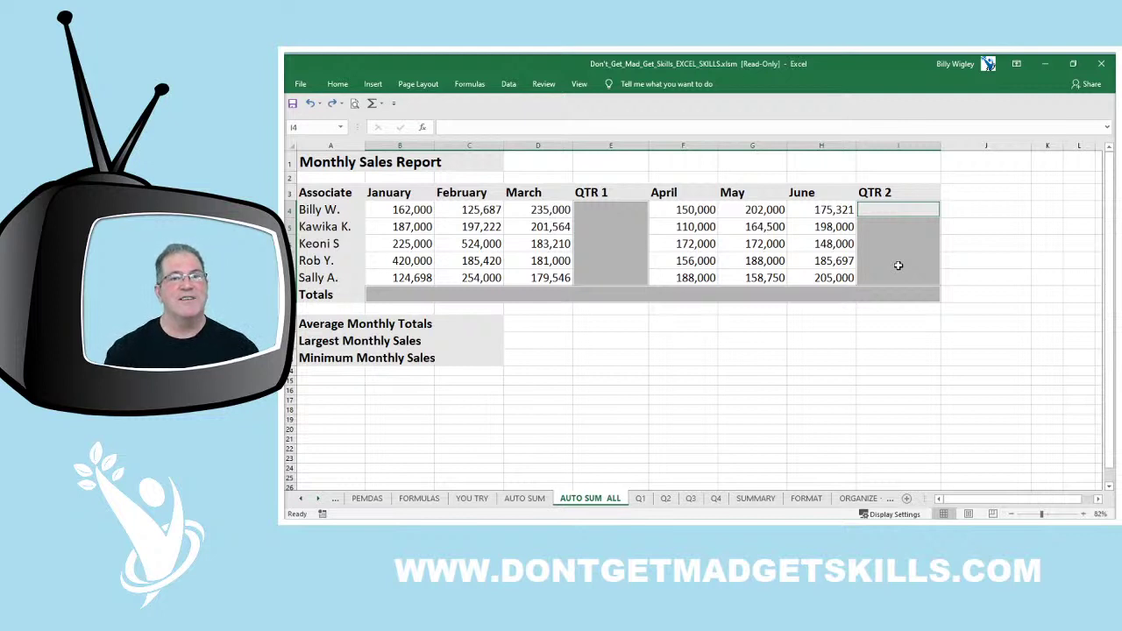
pyautogui.hotkey('alt', '=')
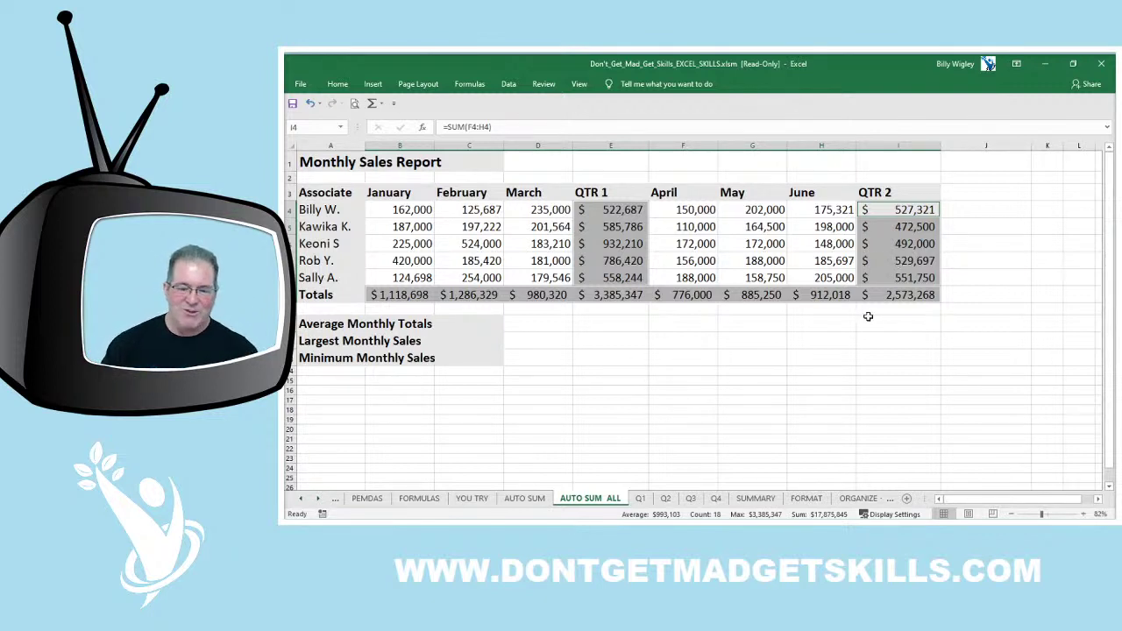
# Step: Switch to Chrome and look over the All Courses listing on dontgetmadgetskills.com
pyautogui.moveTo(665, 524)
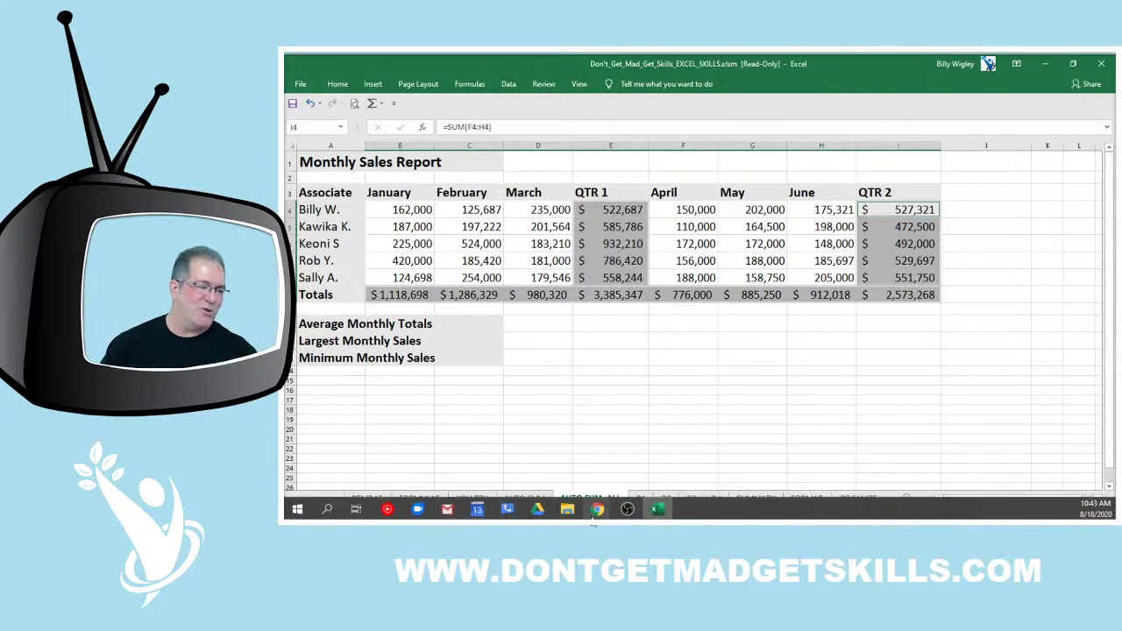
pyautogui.moveTo(597, 512)
pyautogui.click(654, 465)
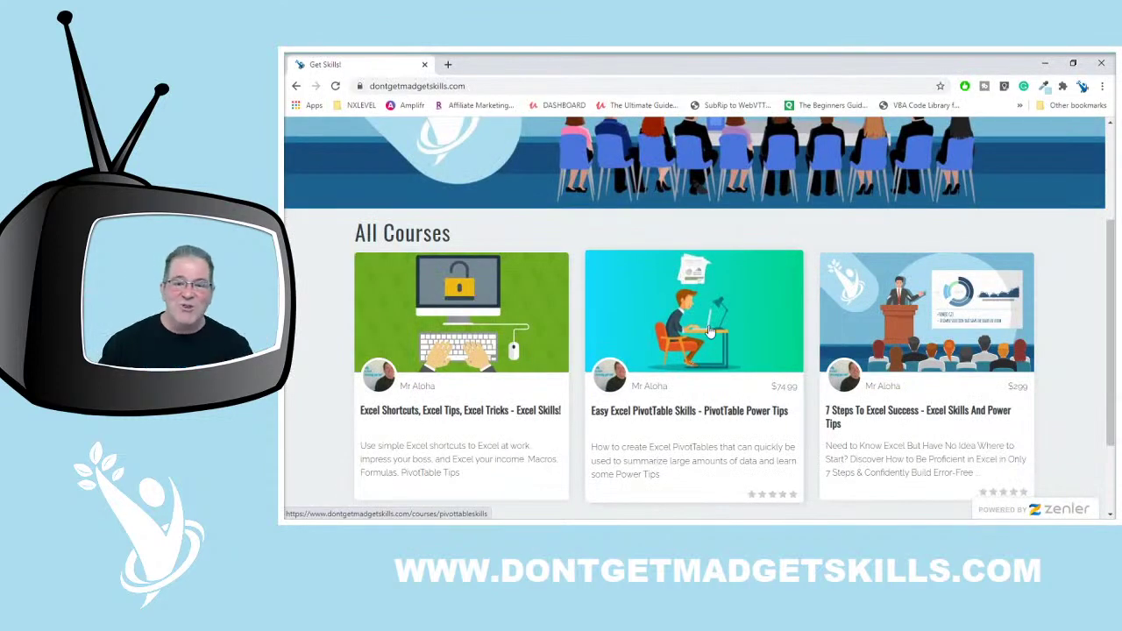
pyautogui.scroll(-1, 705, 326)
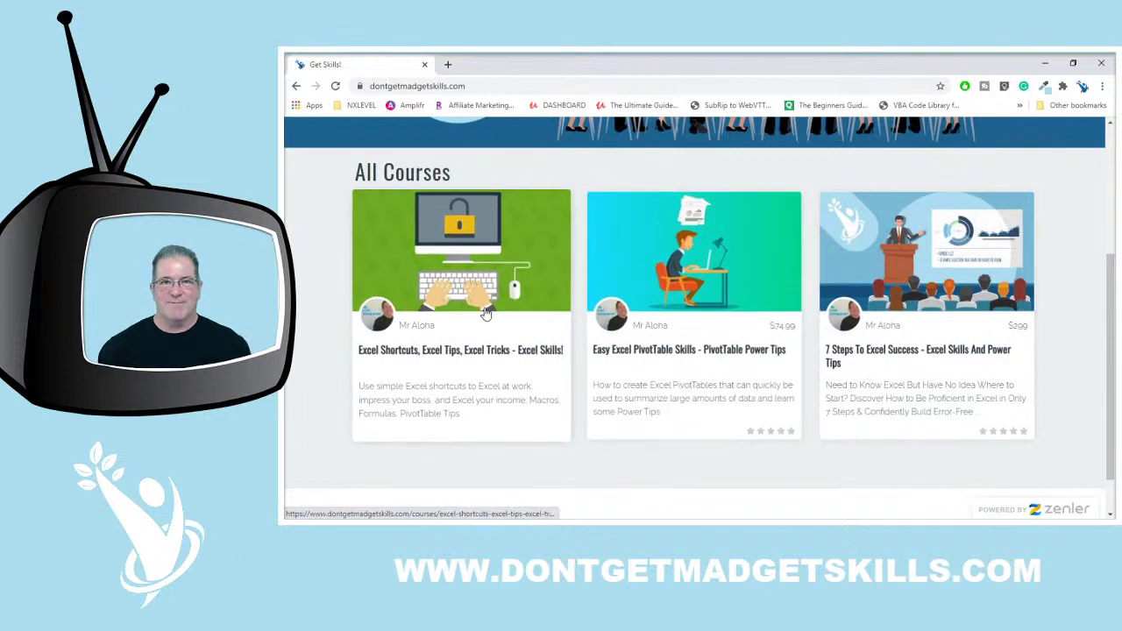
pyautogui.scroll(3, 486, 314)
pyautogui.scroll(-3, 488, 313)
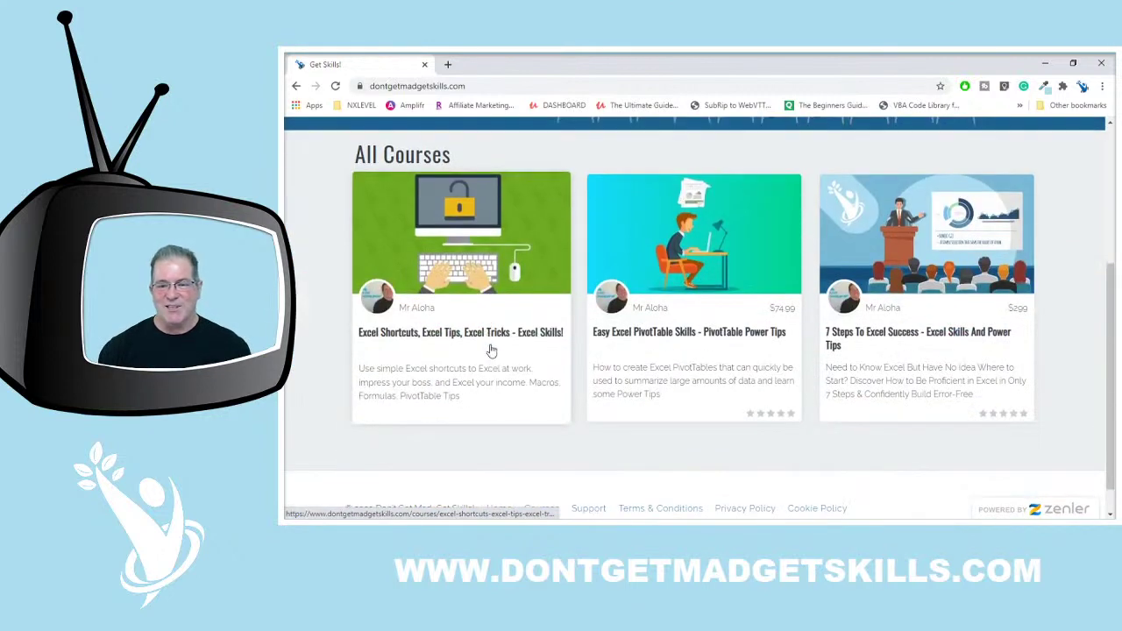